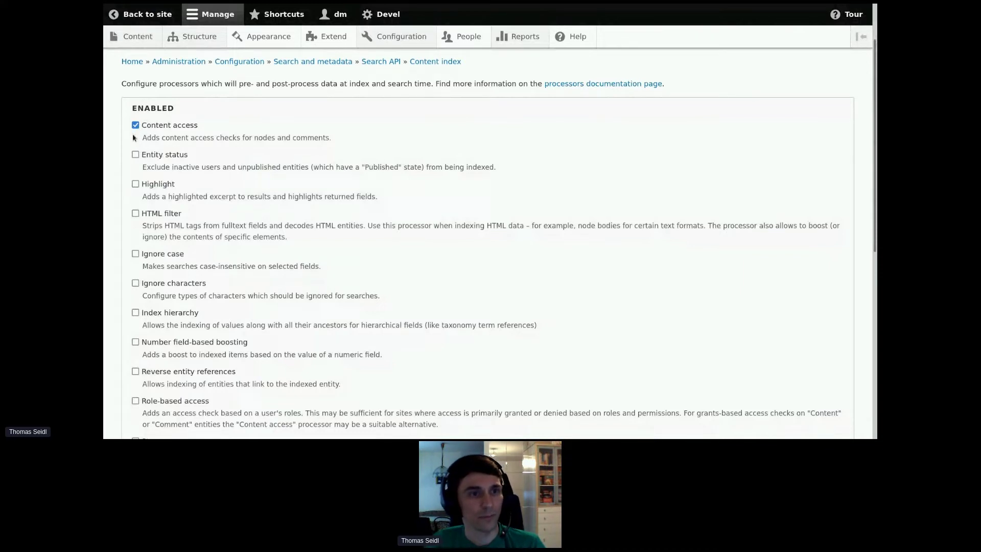
# Enable the Highlight, HTML filter, Ignore case, Stemmer and Tokenizer processors for the content index.
pyautogui.click(136, 184)
pyautogui.scroll(-1, 167, 155)
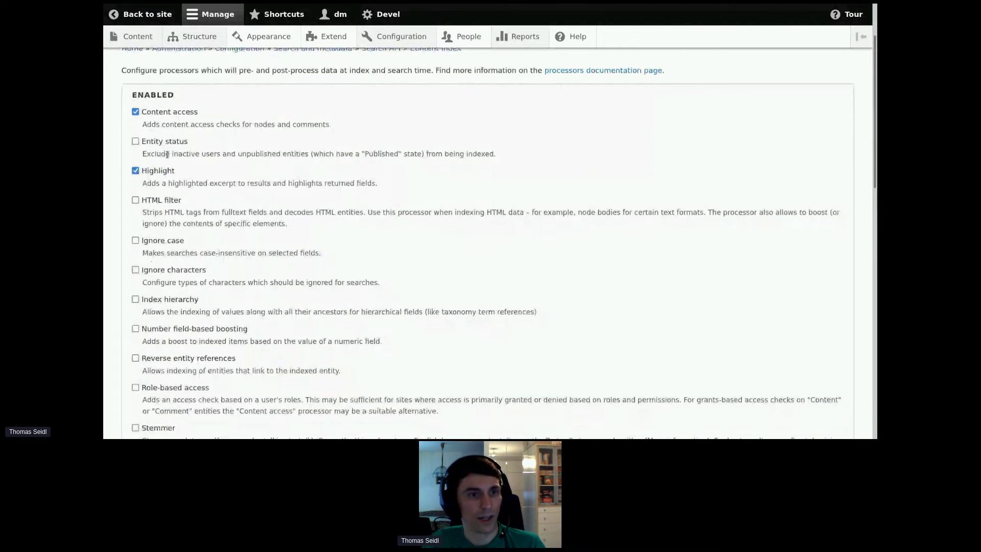
pyautogui.scroll(-3, 167, 154)
pyautogui.click(136, 147)
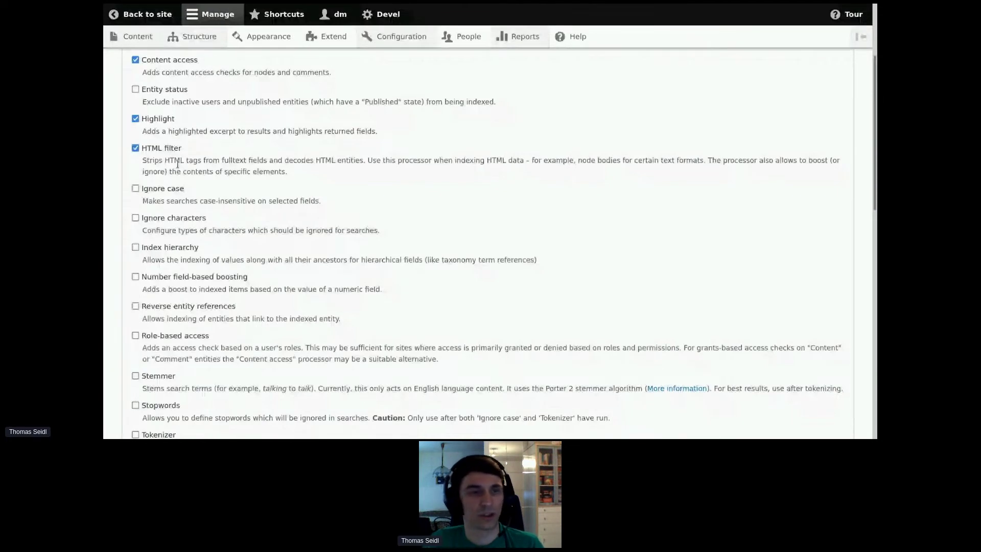
pyautogui.click(156, 188)
pyautogui.scroll(-3, 155, 248)
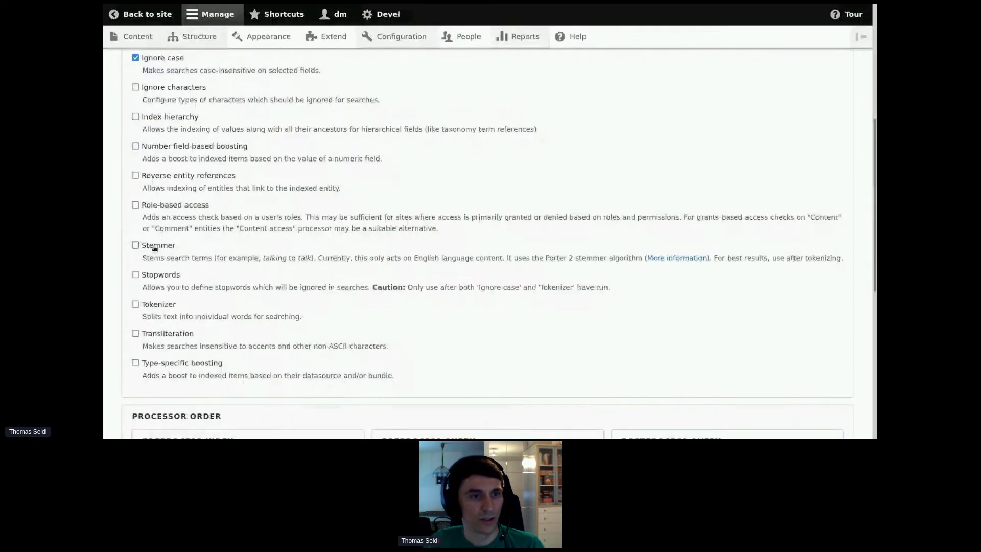
pyautogui.click(154, 248)
pyautogui.scroll(-2, 154, 241)
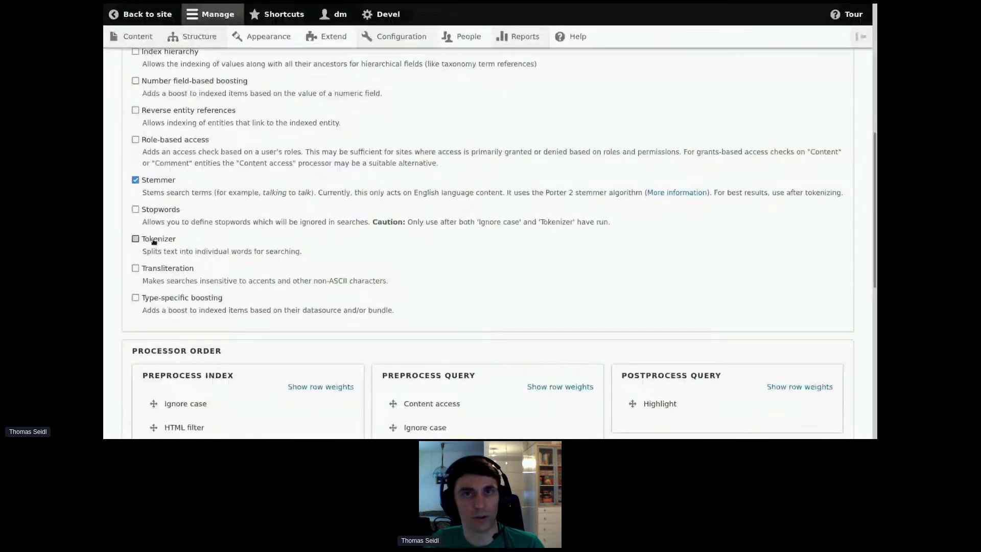
pyautogui.click(154, 240)
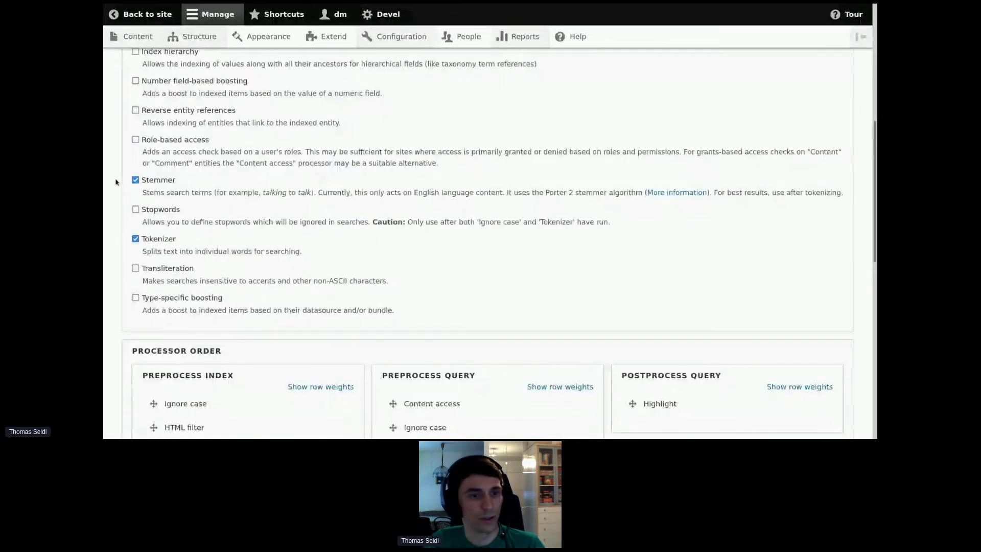
# Disable the HTML filter processor on the Content » Title field and review the other processors' settings.
pyautogui.scroll(-10, 116, 182)
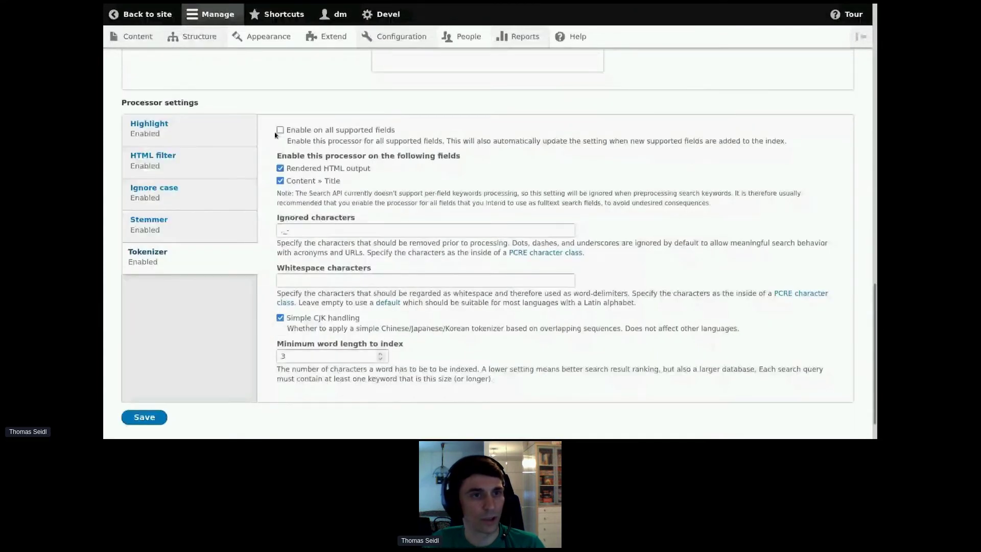
pyautogui.click(209, 131)
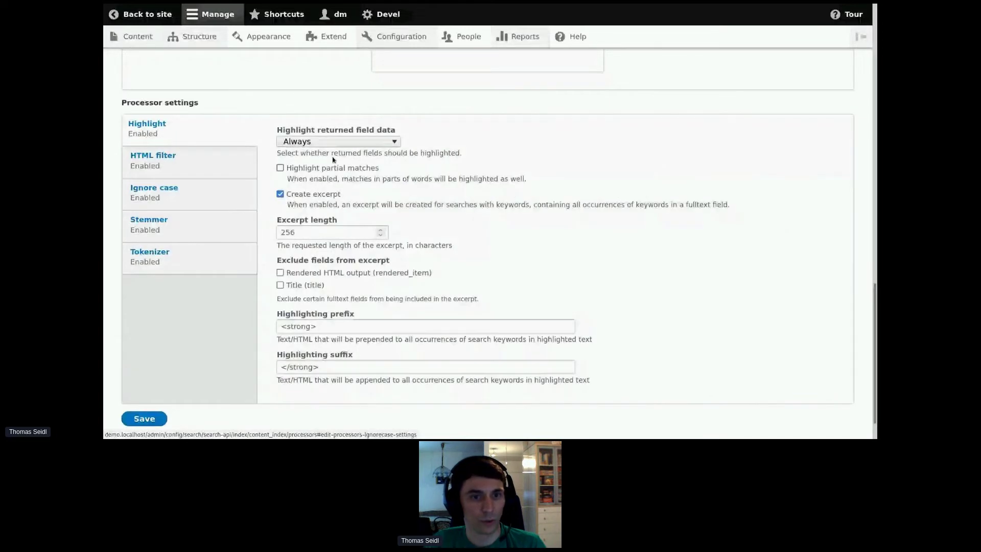
pyautogui.click(162, 163)
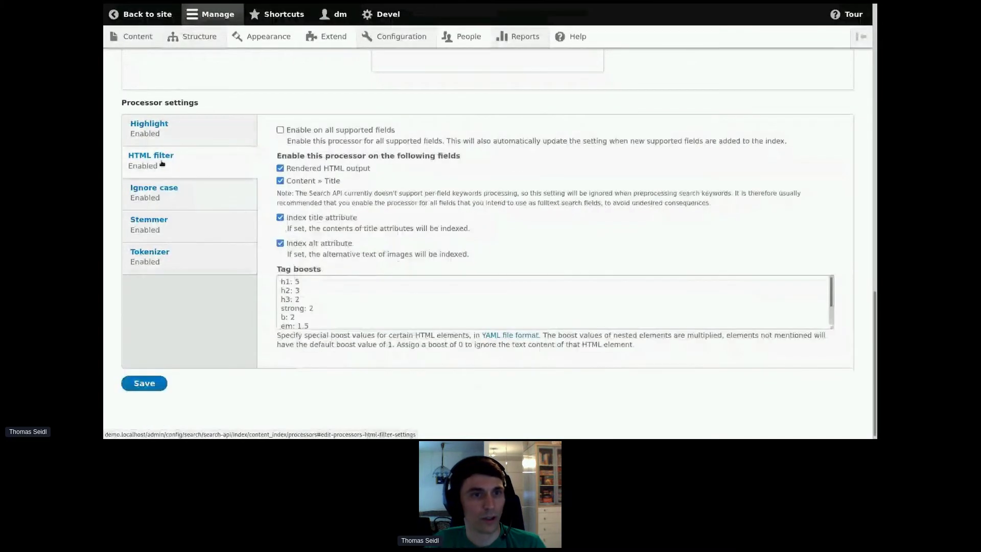
pyautogui.click(296, 181)
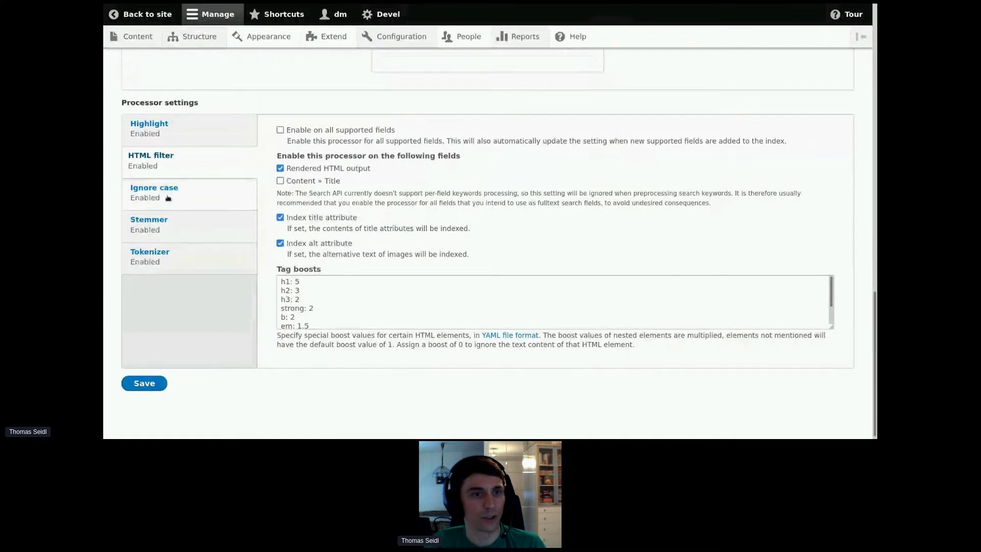
pyautogui.click(185, 194)
pyautogui.click(188, 308)
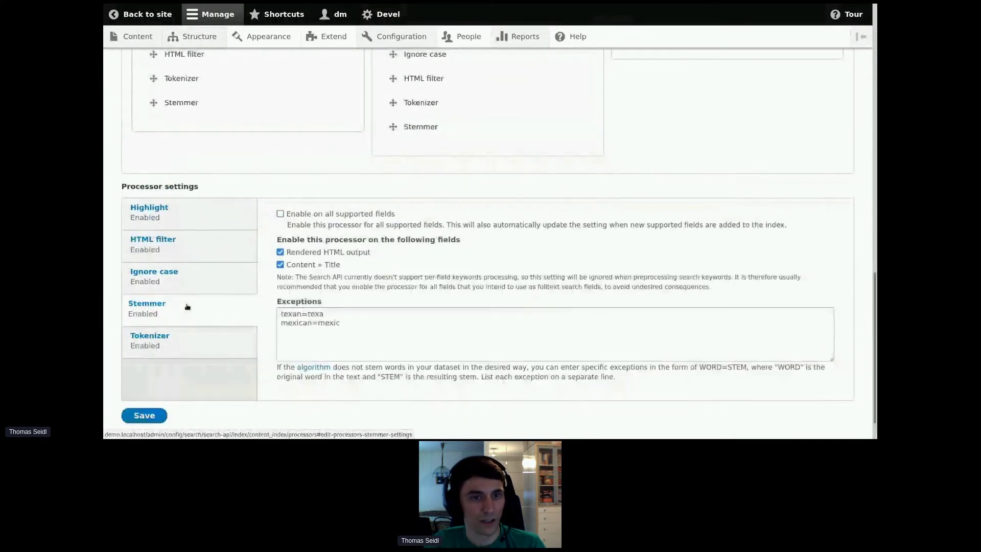
pyautogui.click(184, 309)
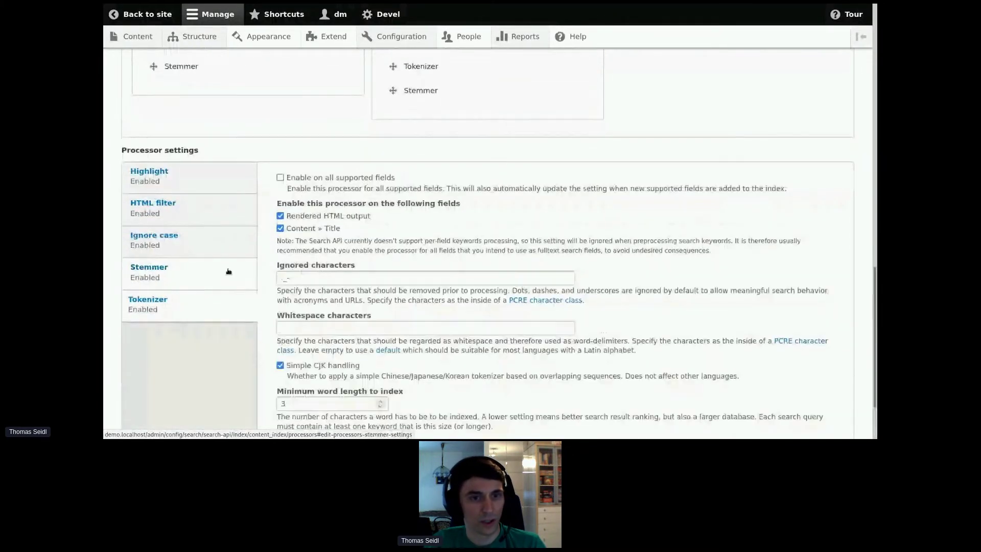
pyautogui.scroll(-3, 302, 331)
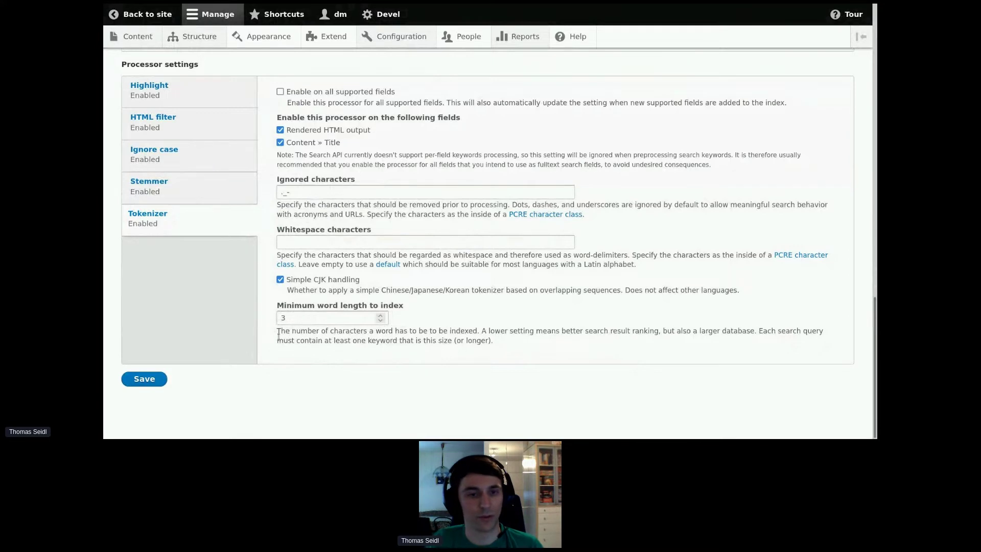
# Save the processor configuration and index all items of the content index in batches of 50.
pyautogui.click(151, 387)
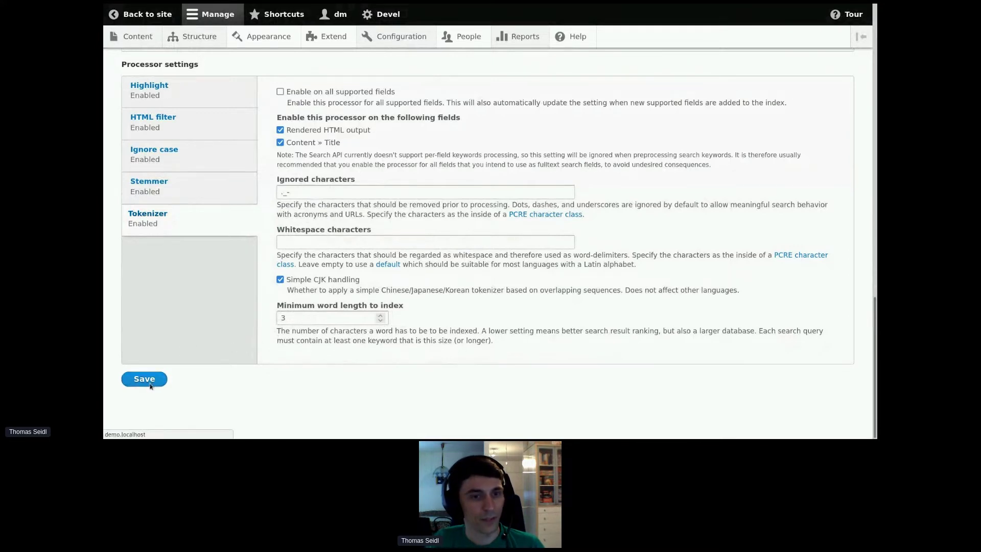
pyautogui.click(286, 173)
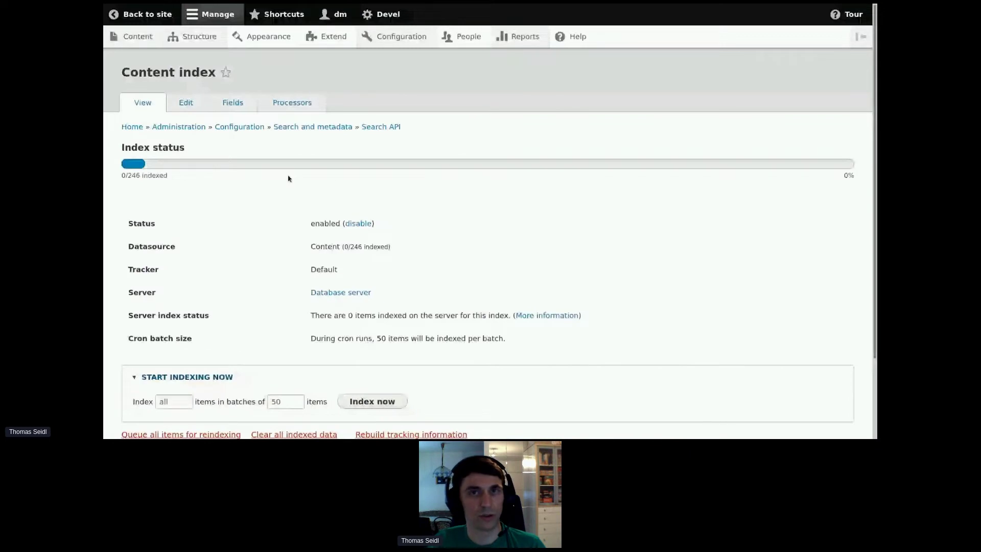
pyautogui.click(371, 401)
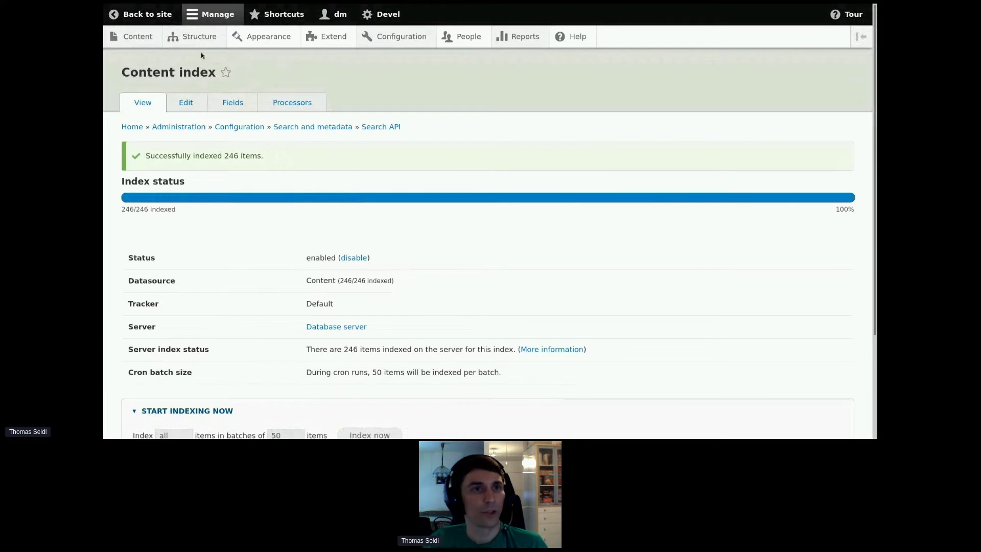
# Add a new view named Search that shows Index Content index.
pyautogui.moveTo(202, 39)
pyautogui.click(202, 197)
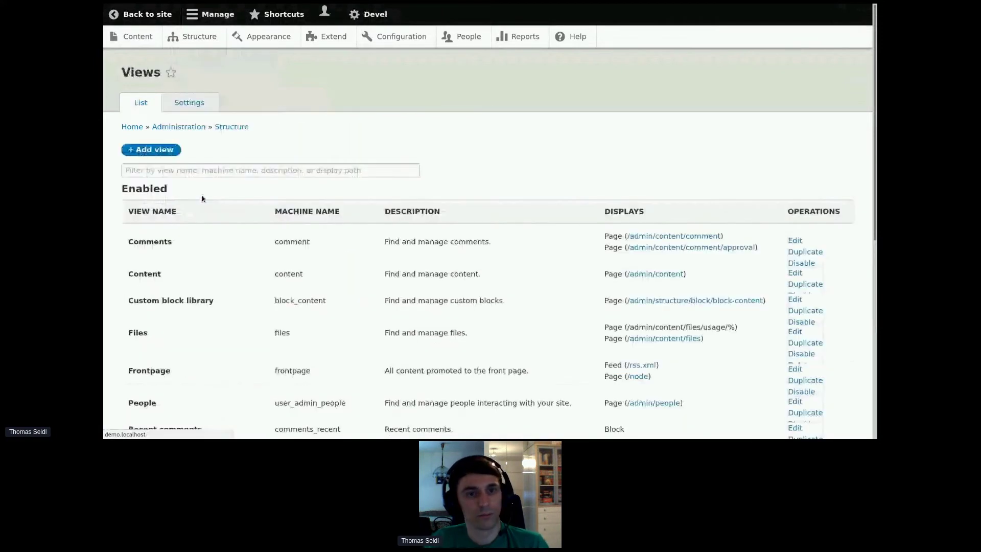
pyautogui.click(169, 150)
pyautogui.click(193, 158)
pyautogui.write('Se')
pyautogui.click(143, 168)
pyautogui.click(221, 236)
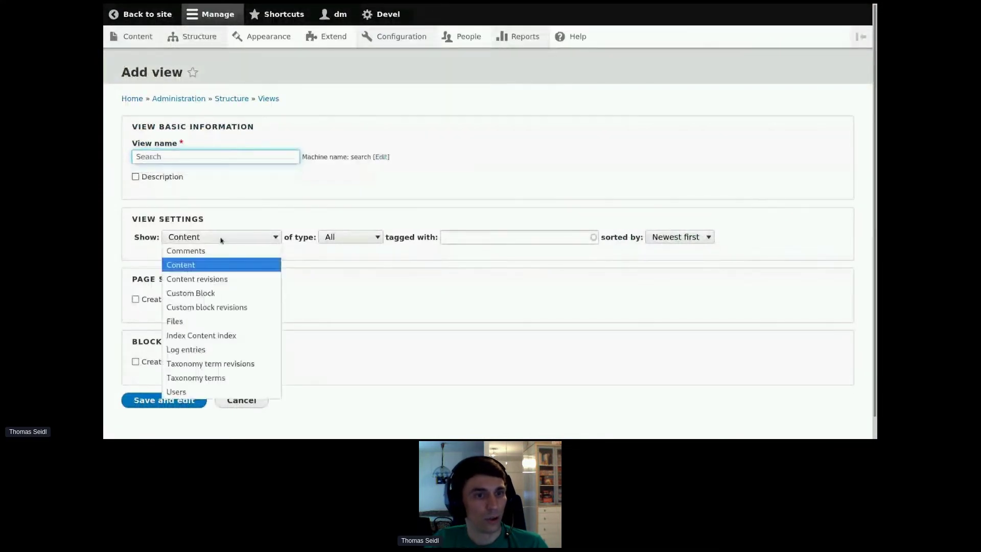
pyautogui.click(194, 337)
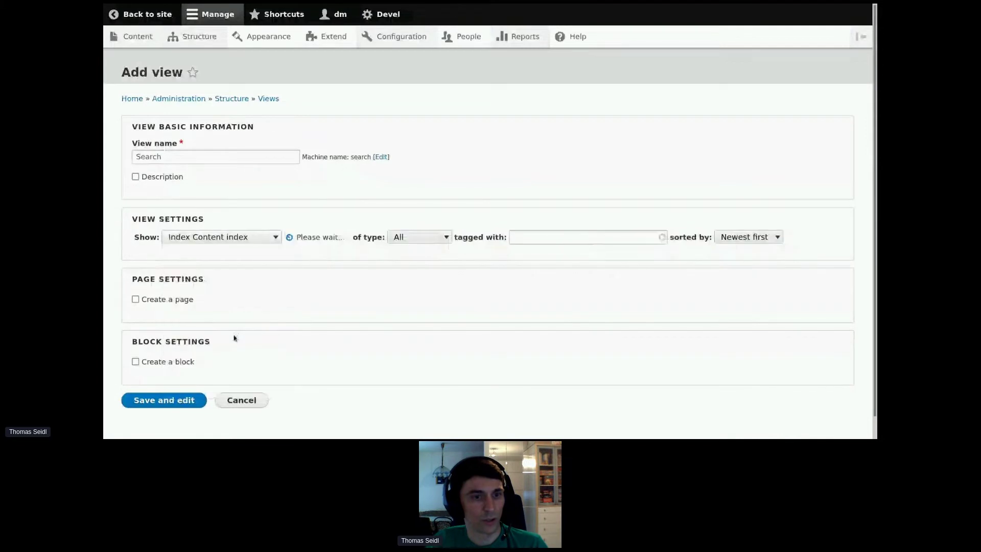
# Create a page for the view as an unformatted list of rendered entities, and save the view for editing.
pyautogui.click(173, 299)
pyautogui.scroll(-3, 263, 261)
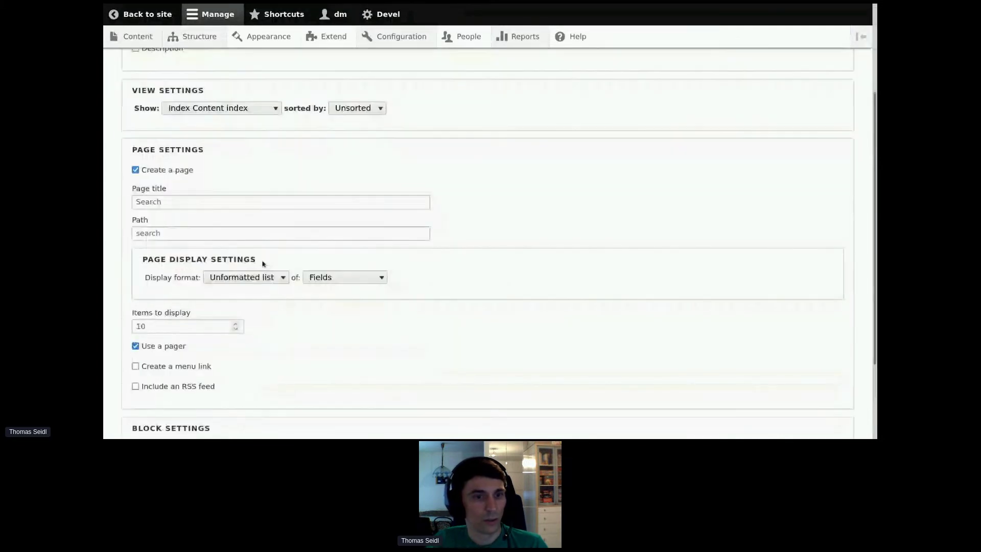
pyautogui.click(325, 279)
pyautogui.click(326, 302)
pyautogui.scroll(-2, 307, 286)
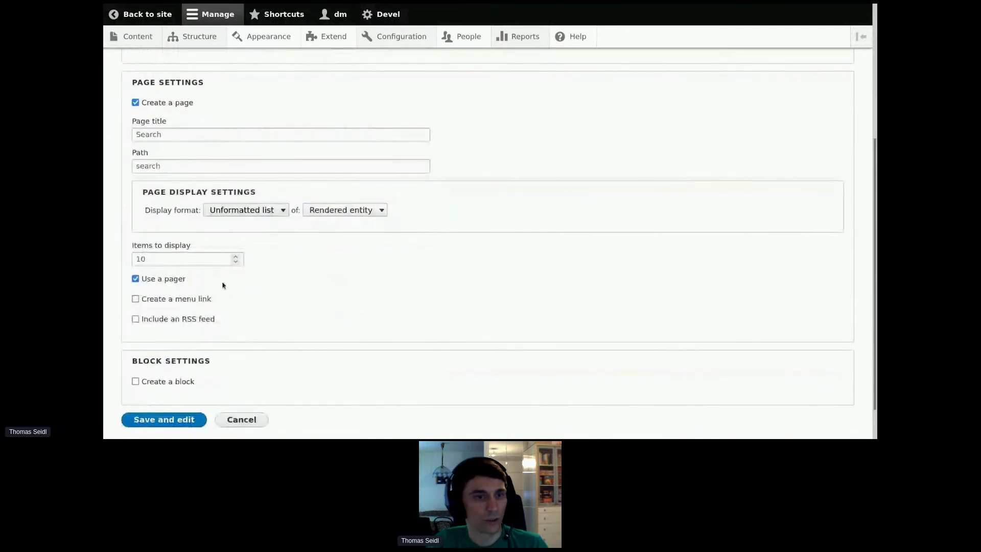
pyautogui.click(159, 423)
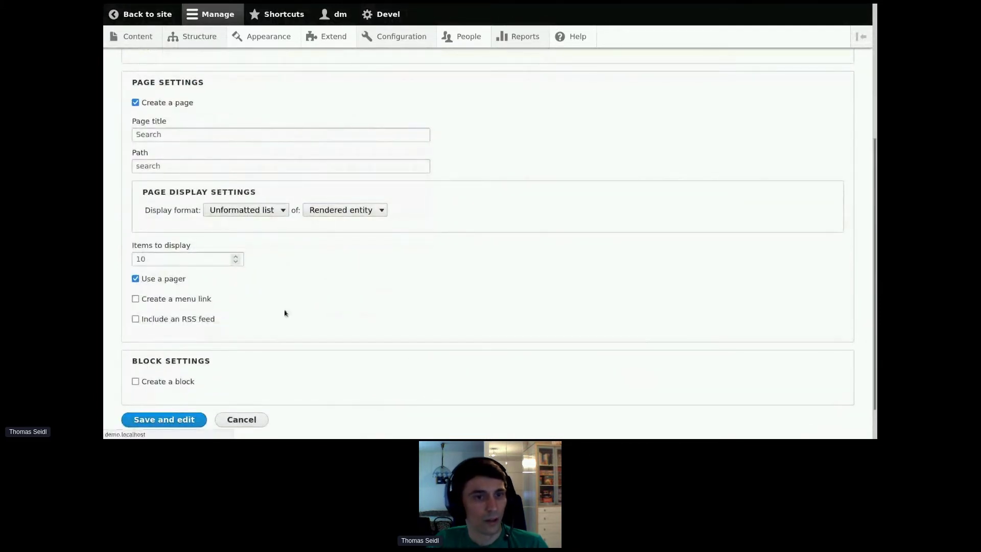
# Set the rendered entity view mode to Teaser for the Article, Book and Basic page bundles.
pyautogui.click(243, 320)
pyautogui.click(241, 195)
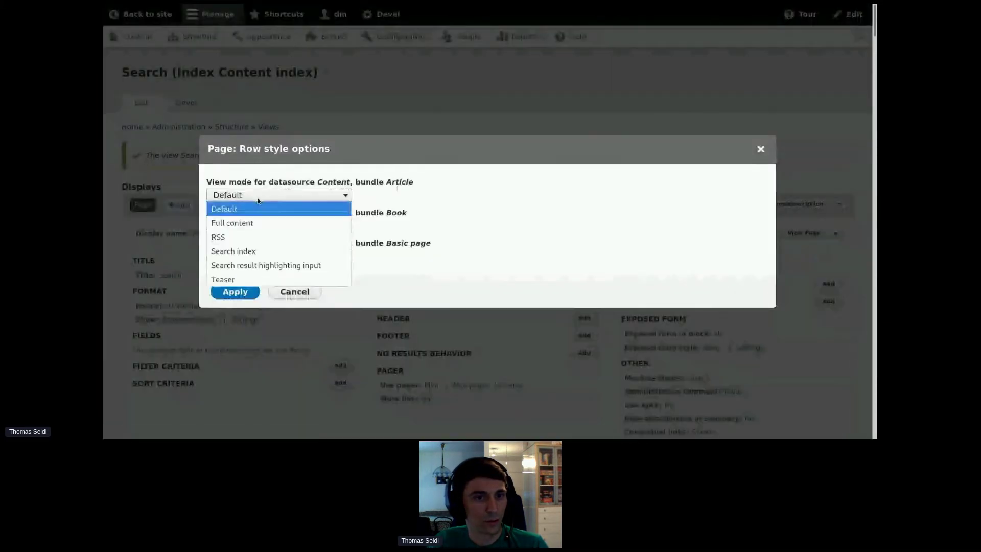
pyautogui.click(238, 282)
pyautogui.click(240, 226)
pyautogui.click(238, 310)
pyautogui.click(238, 257)
pyautogui.click(239, 336)
pyautogui.click(235, 292)
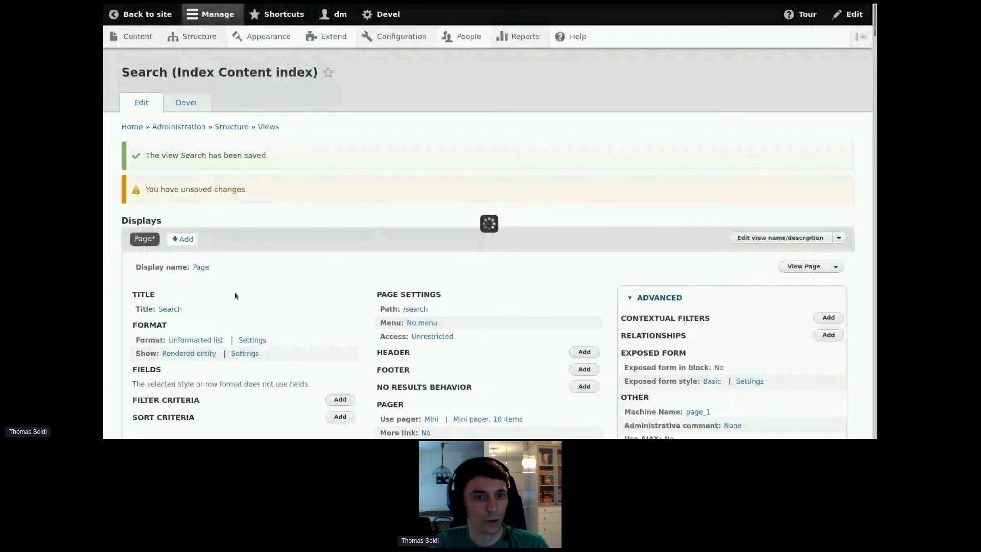
# Add Item language and Fulltext search filter criteria, limiting Item language to the interface text language selected for page.
pyautogui.click(327, 267)
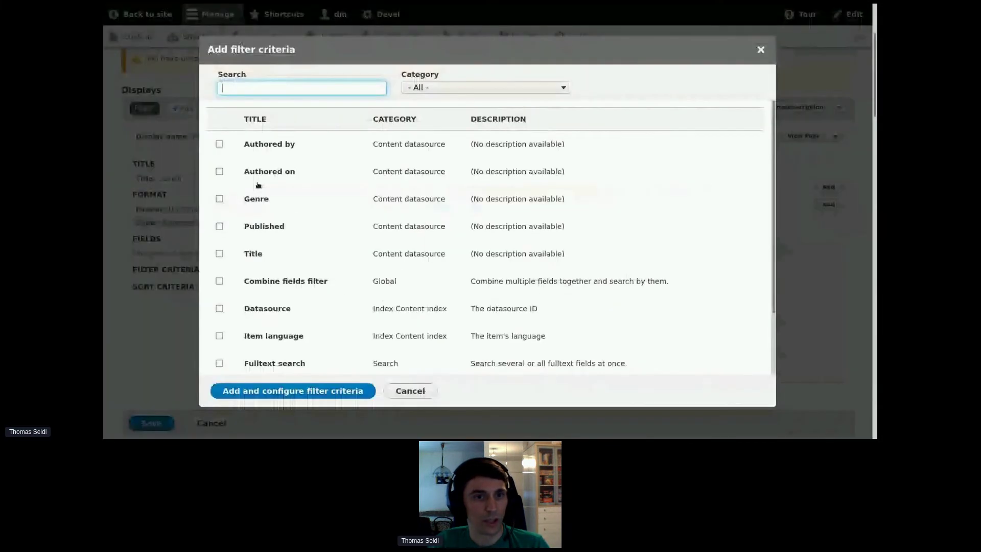
pyautogui.scroll(-2, 286, 235)
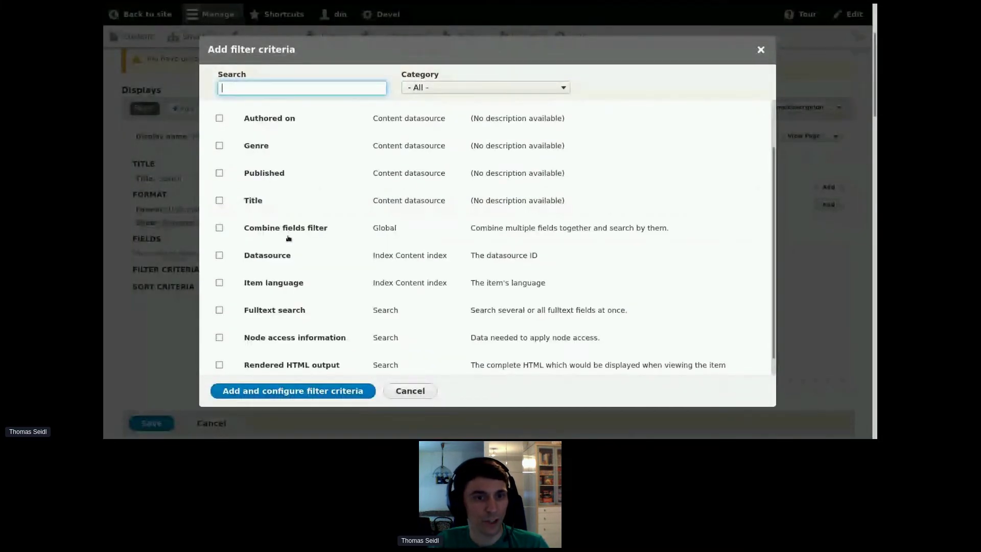
pyautogui.scroll(-1, 276, 255)
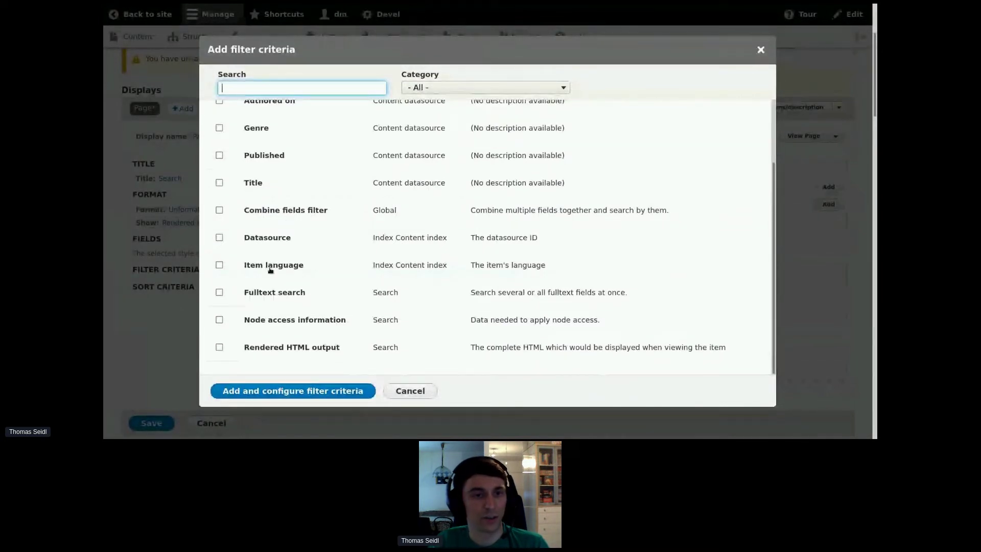
pyautogui.click(271, 266)
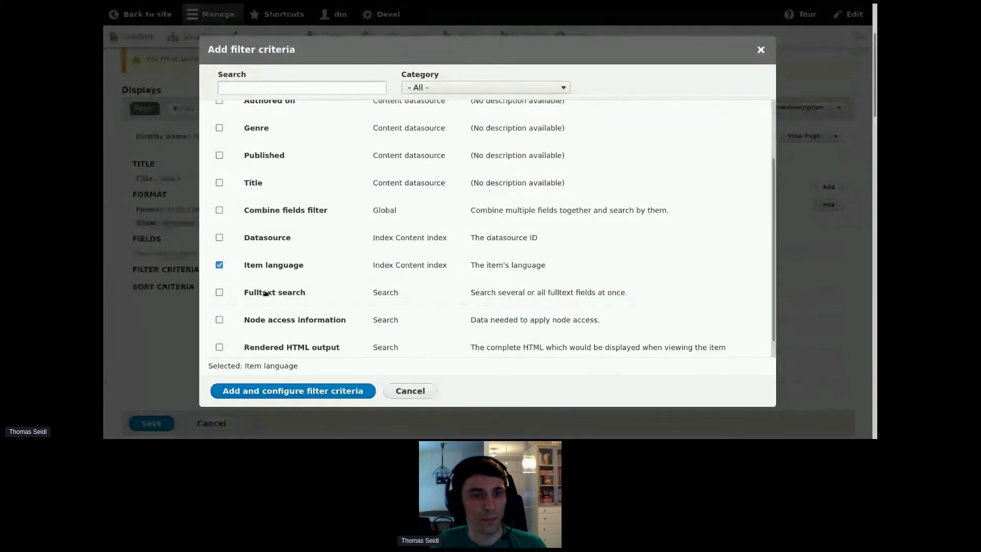
pyautogui.click(265, 293)
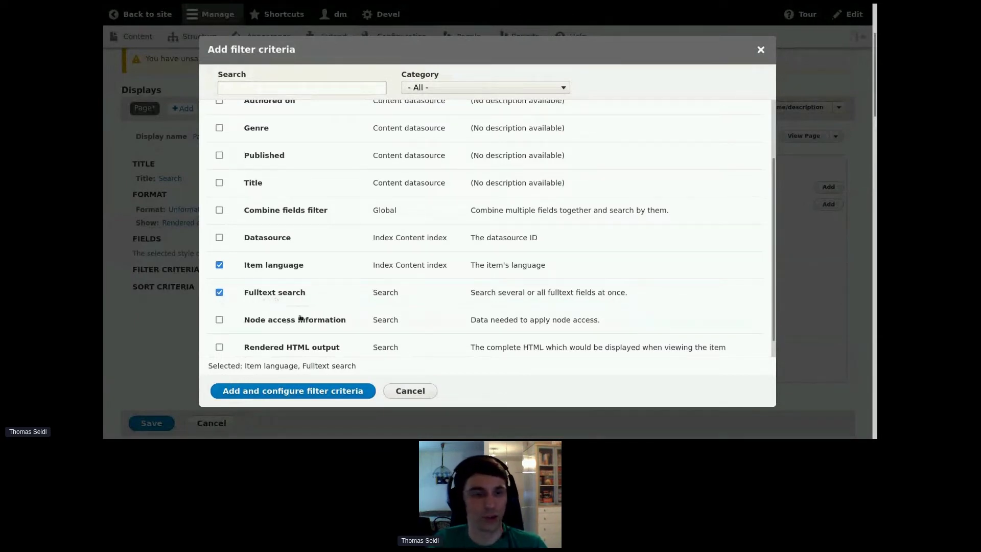
pyautogui.click(292, 394)
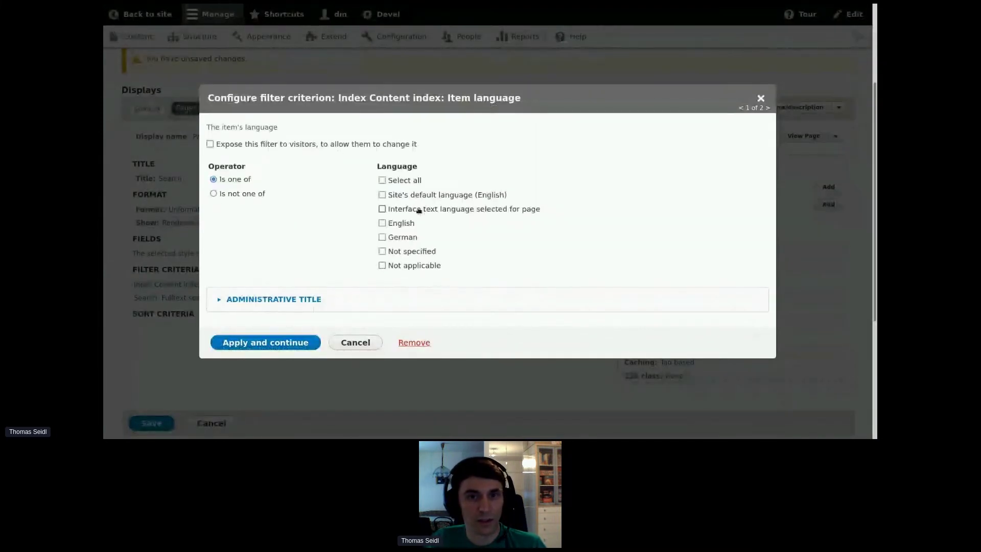
pyautogui.click(418, 210)
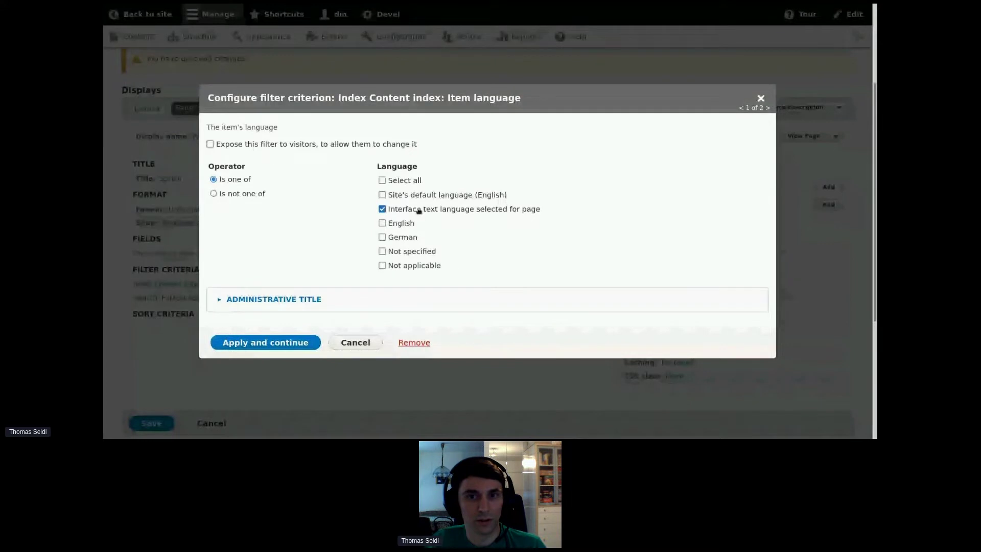
pyautogui.click(277, 347)
# Expose the Fulltext search filter to visitors, review its remaining options and apply it.
pyautogui.click(281, 96)
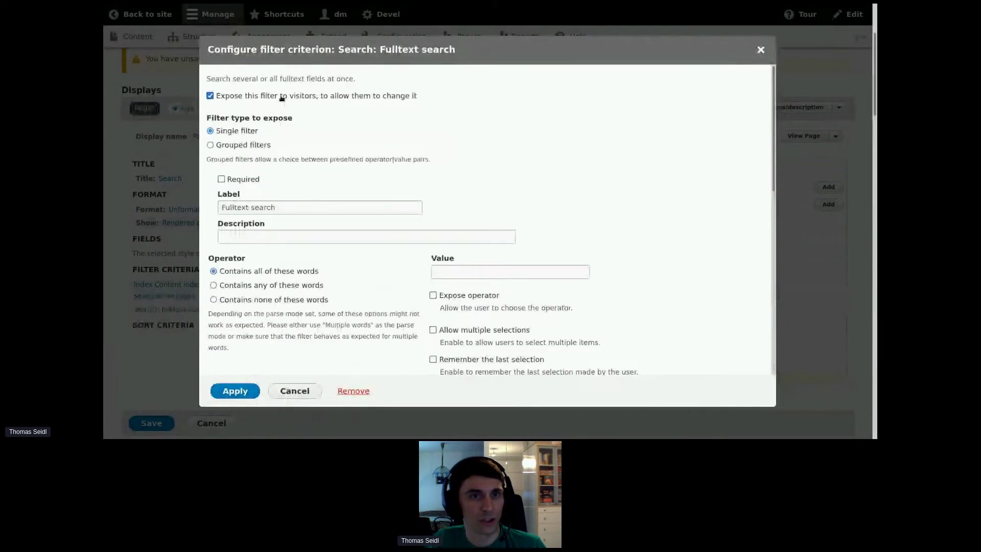
pyautogui.scroll(-1, 503, 240)
pyautogui.scroll(-1, 504, 240)
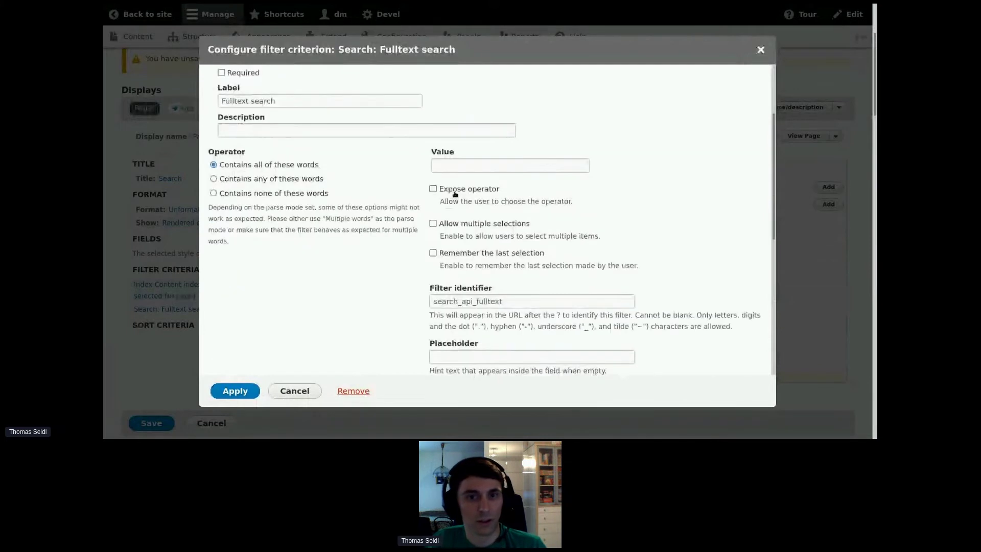
pyautogui.scroll(-2, 455, 193)
pyautogui.scroll(-3, 451, 222)
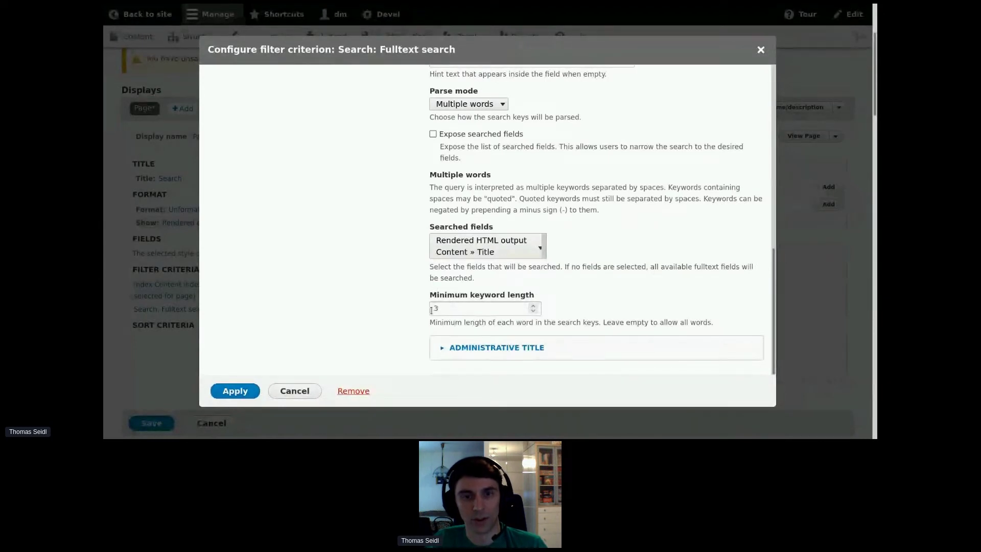
pyautogui.click(236, 393)
pyautogui.scroll(-2, 270, 375)
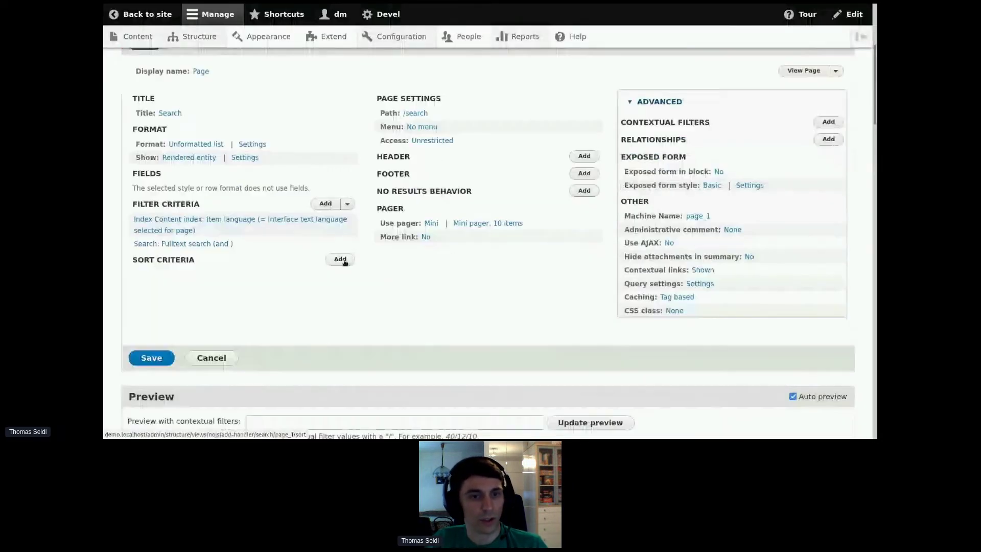
pyautogui.click(341, 260)
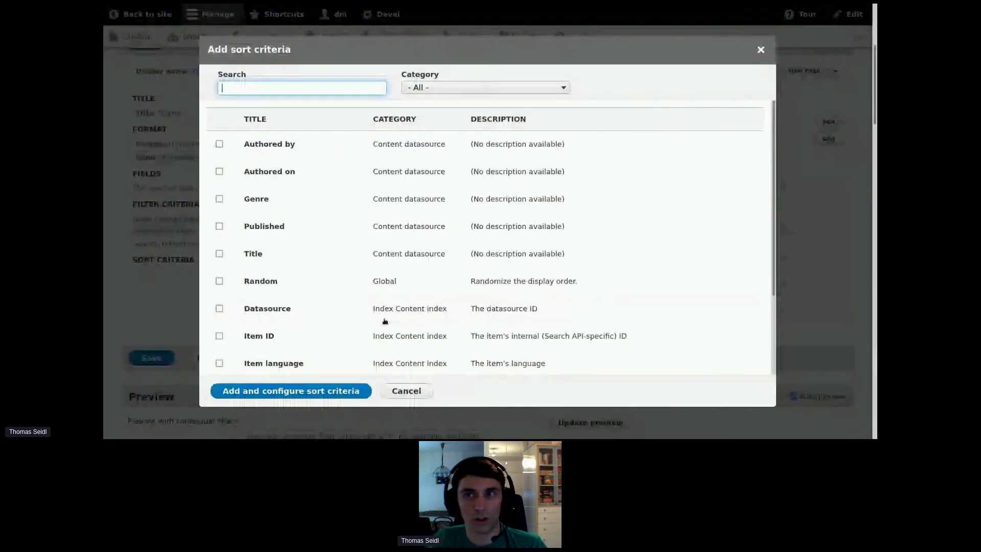
pyautogui.click(759, 49)
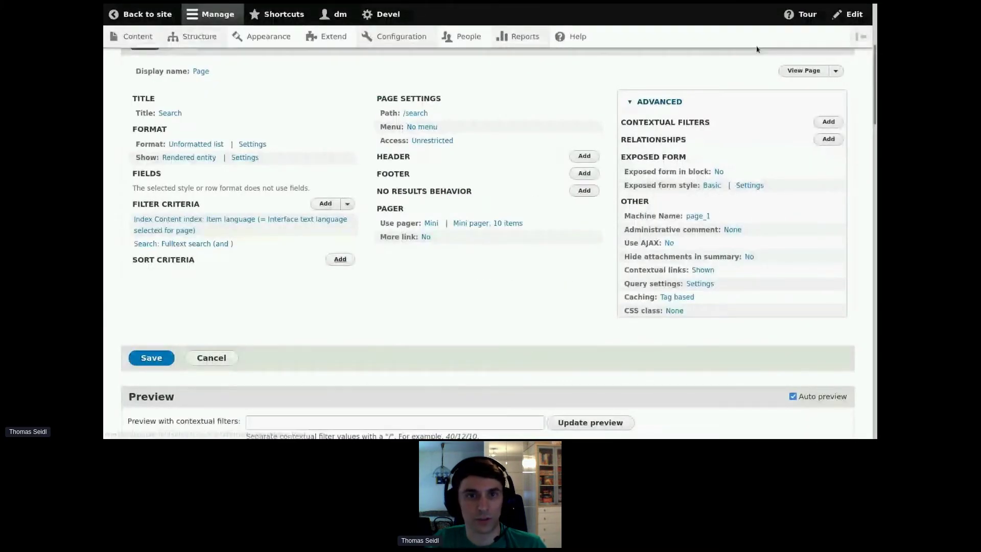
# Give the view page a normal menu entry with the link title Search and apply it.
pyautogui.click(422, 127)
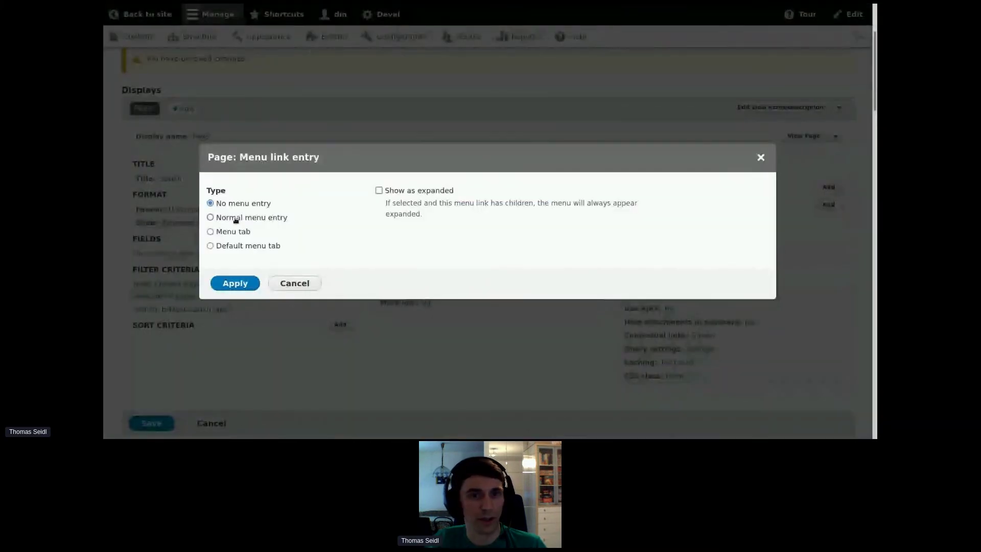
pyautogui.click(232, 218)
pyautogui.click(416, 203)
pyautogui.click(400, 214)
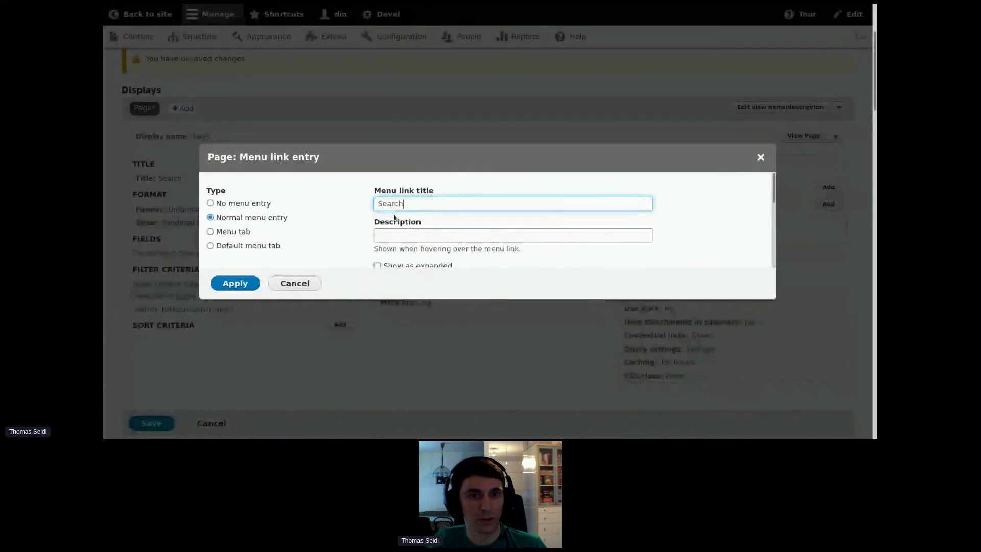
pyautogui.scroll(-5, 400, 213)
pyautogui.click(251, 280)
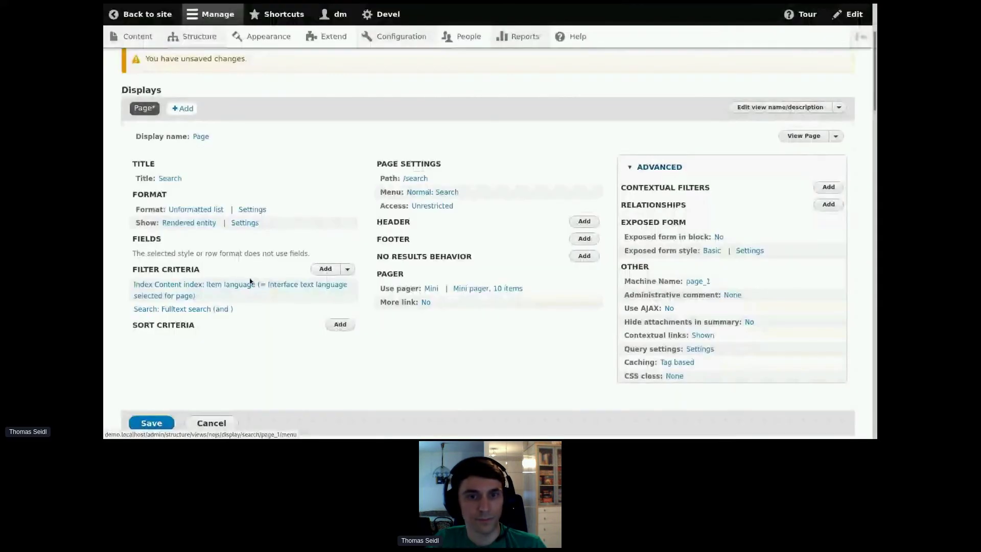
# Add a Global: Result summary to the view's header and apply it with its default display text.
pyautogui.click(575, 222)
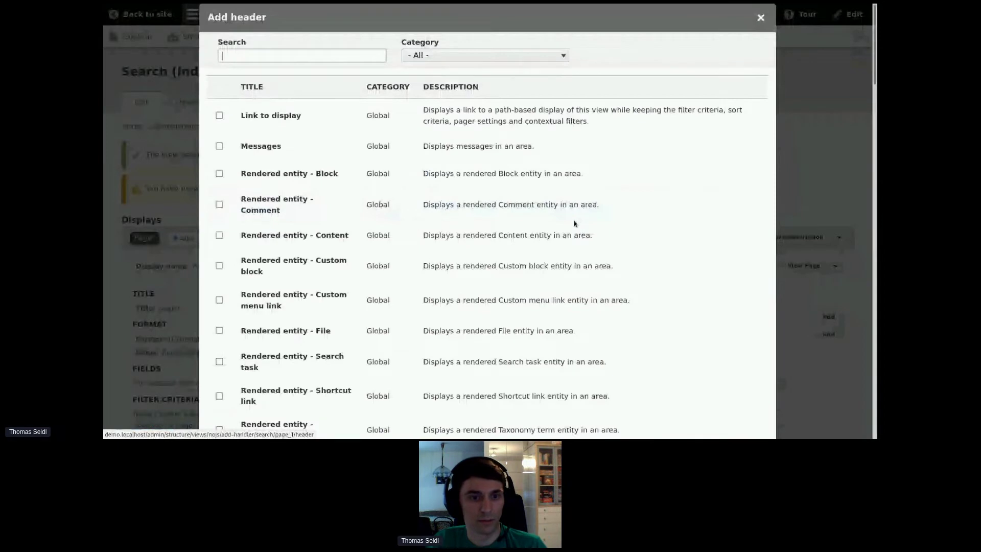
pyautogui.scroll(-6, 307, 282)
pyautogui.click(274, 297)
pyautogui.click(280, 390)
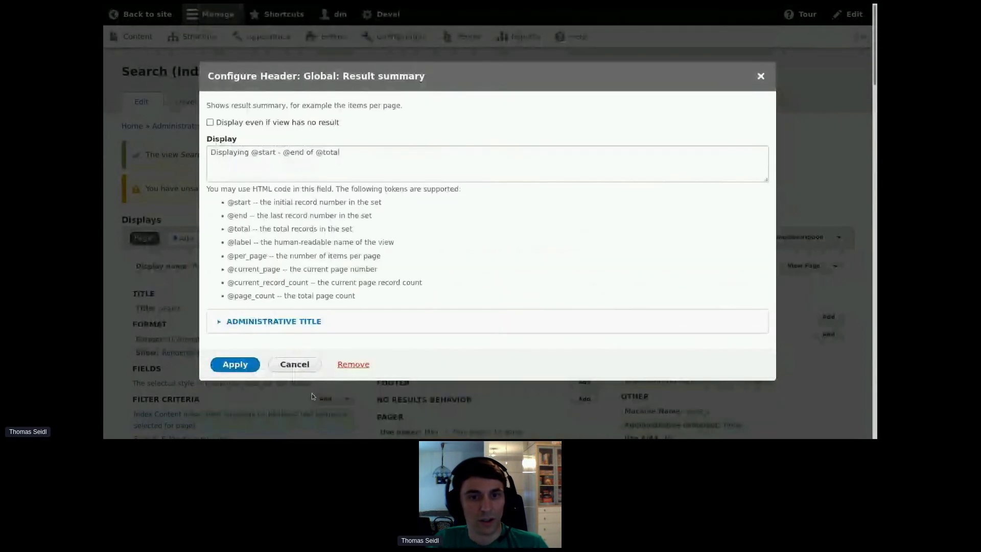
pyautogui.click(238, 363)
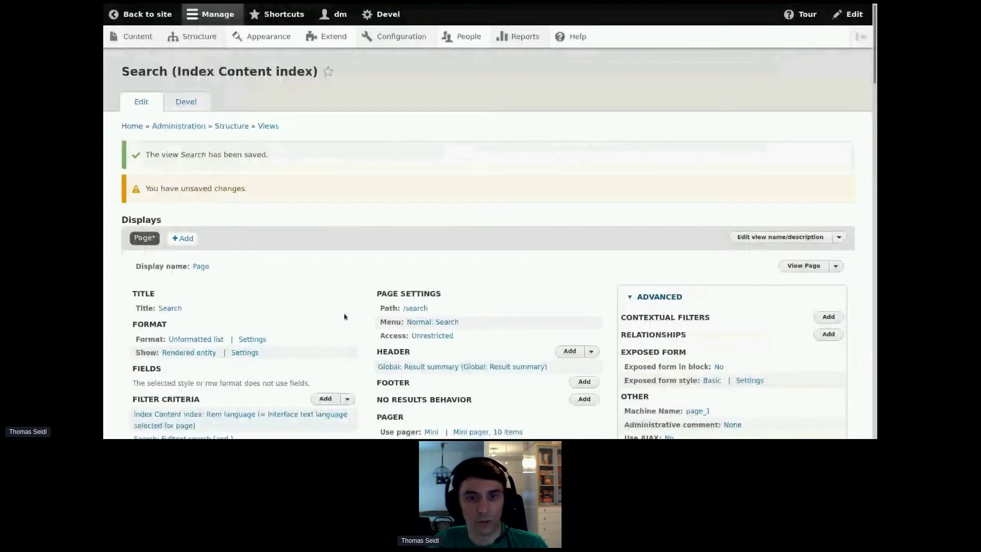
# Set the view's caching to Search API (tag-based) and save the view.
pyautogui.scroll(-3, 344, 317)
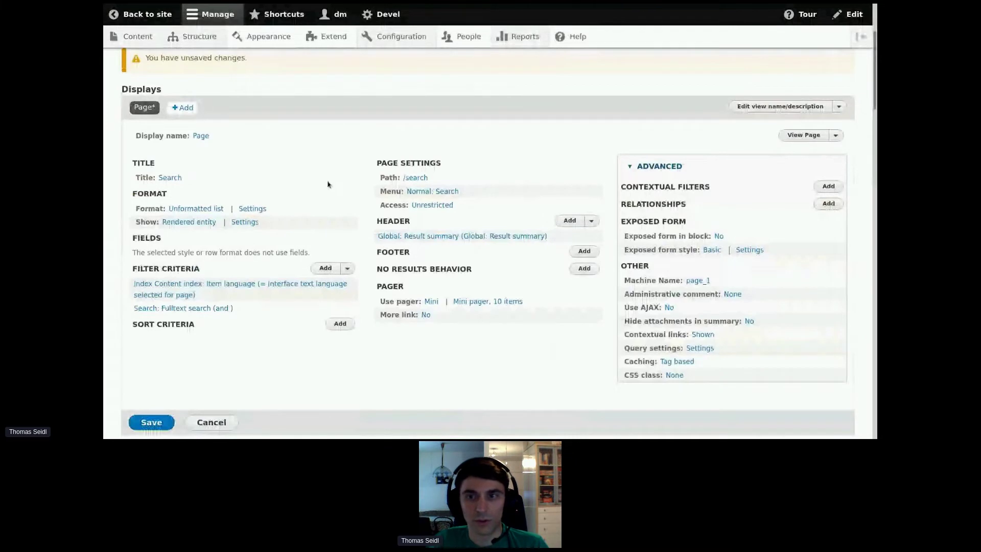
pyautogui.scroll(-2, 328, 184)
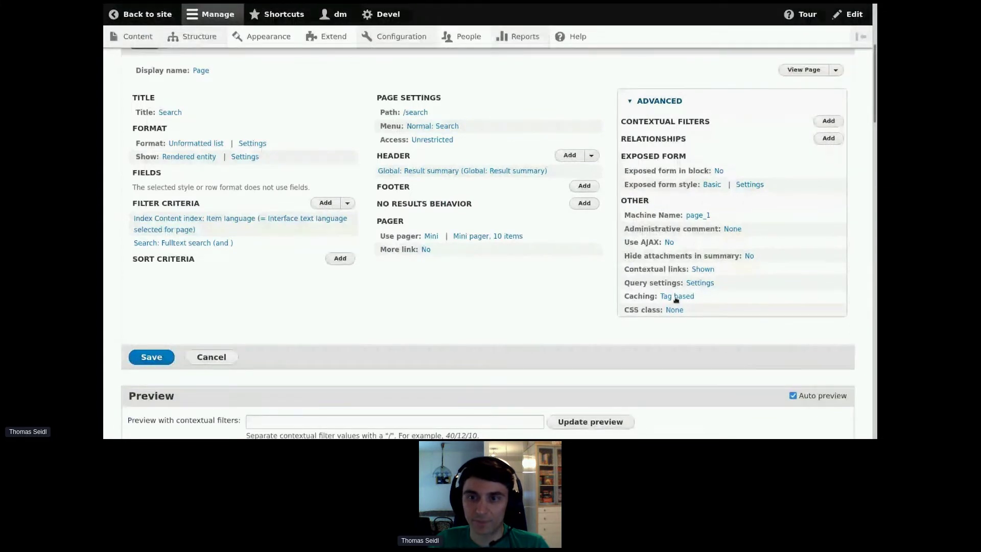
pyautogui.click(675, 297)
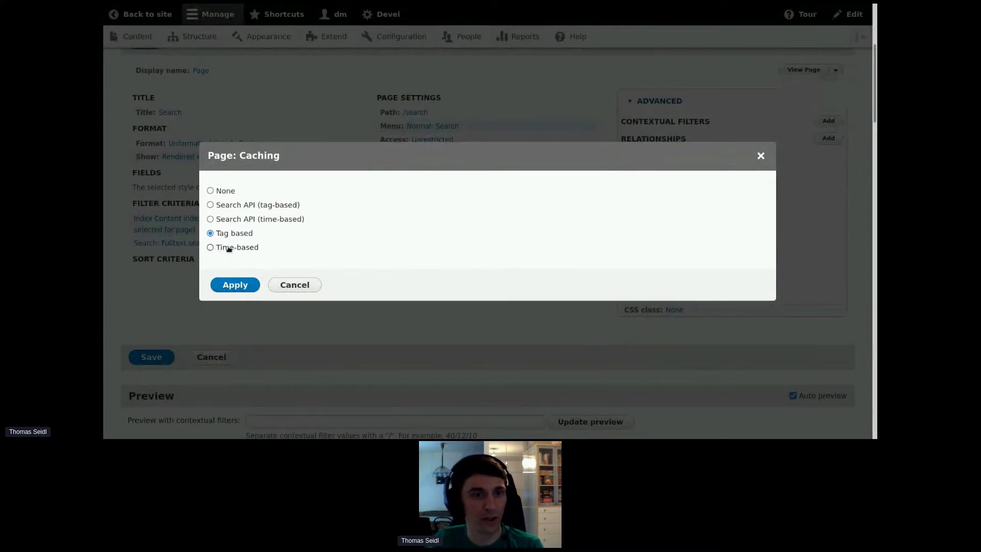
pyautogui.click(233, 205)
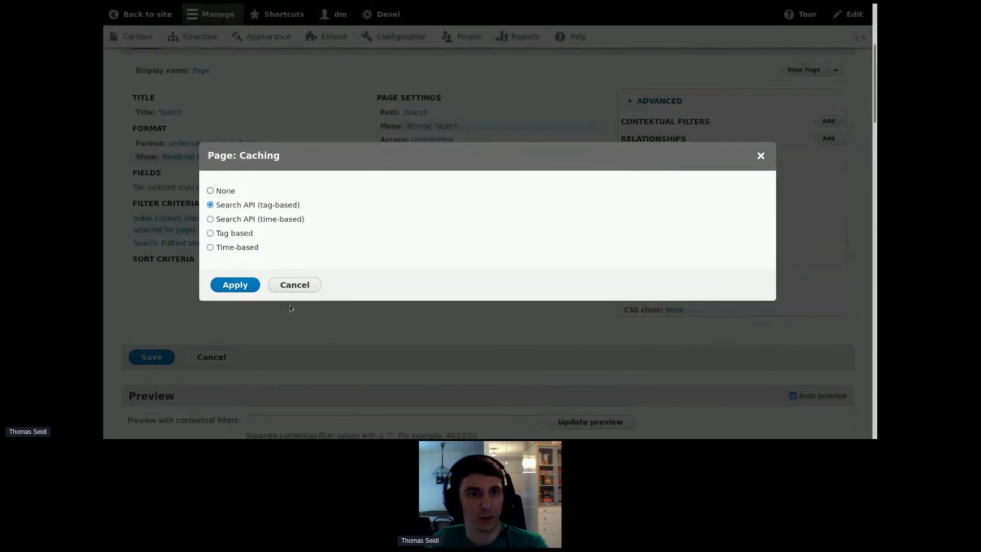
pyautogui.click(252, 284)
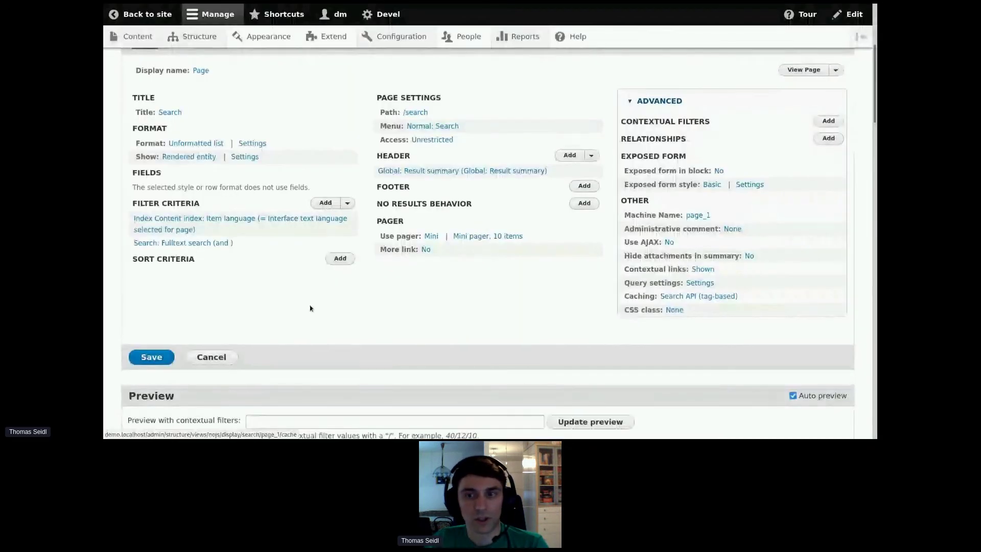
pyautogui.click(150, 357)
# Open the view's page on the site and run a fulltext search for "macto".
pyautogui.click(804, 233)
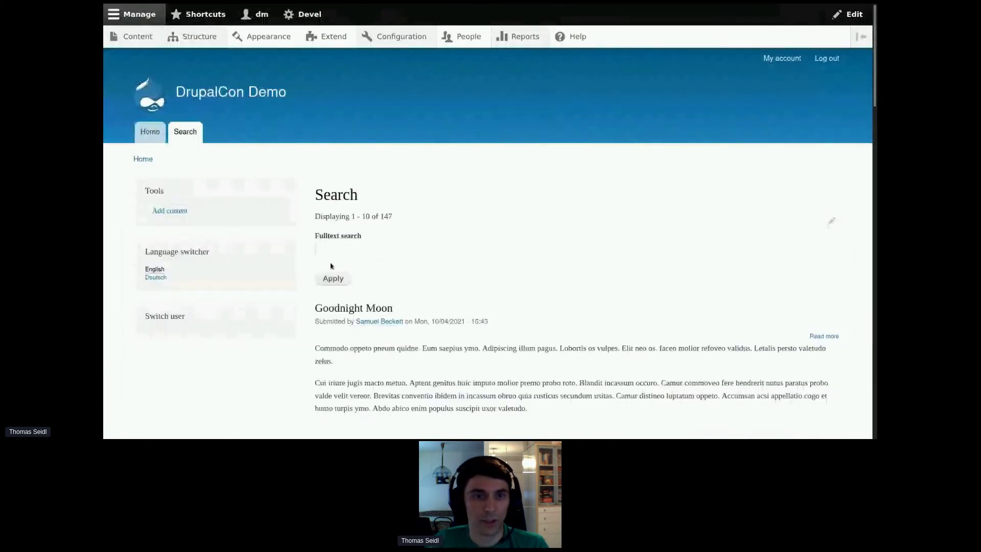
pyautogui.click(348, 249)
pyautogui.write('macto')
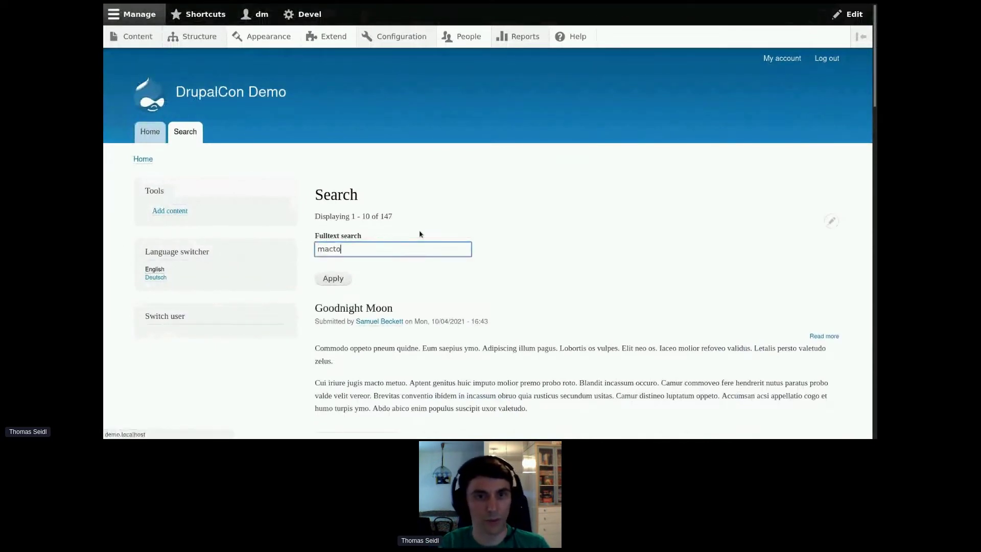
pyautogui.press('Return')
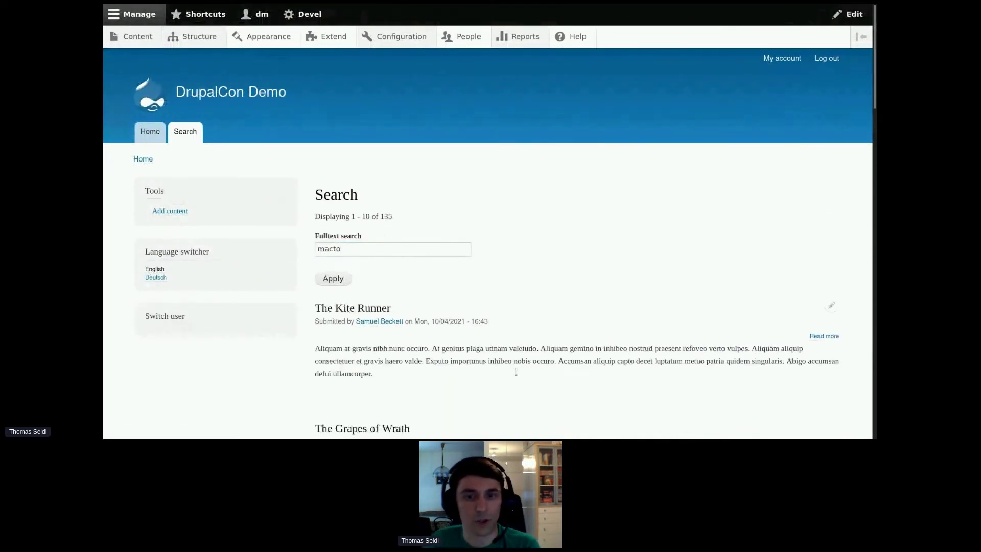
# Replace the search keyword with "joyce", run the fulltext search and look over the listed content.
pyautogui.click(390, 247)
pyautogui.hotkey('ctrl', 'a')
pyautogui.write('joyce')
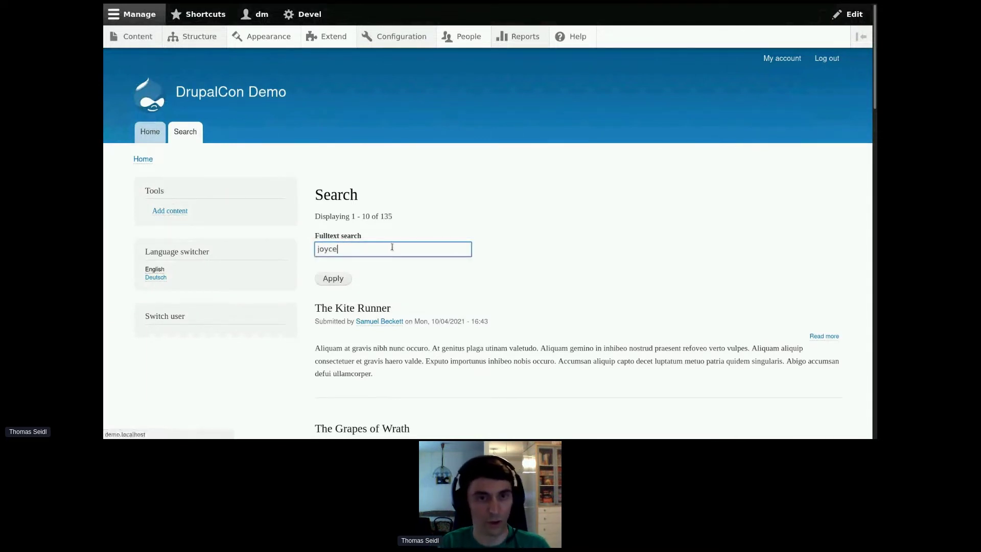
pyautogui.press('Return')
pyautogui.scroll(-2, 532, 274)
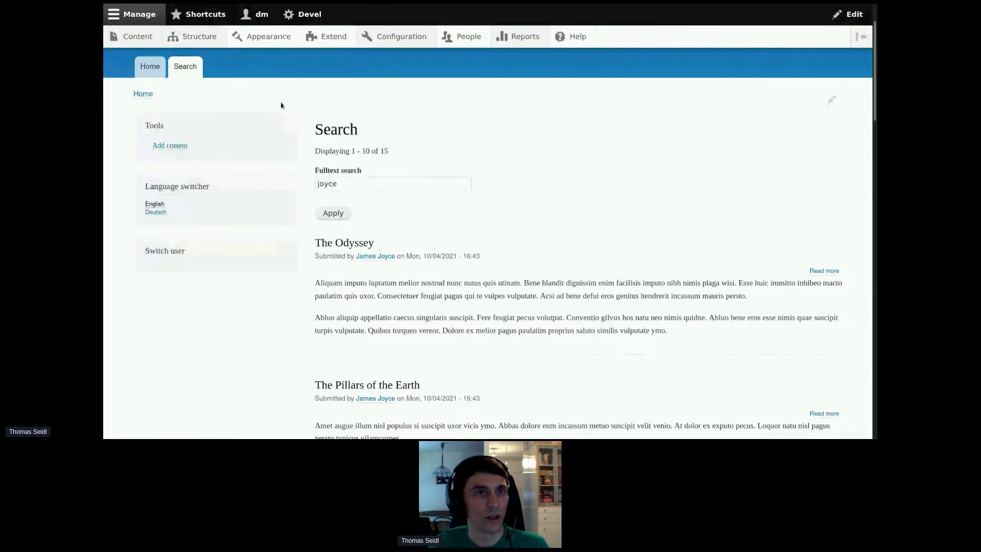
# In the Book content type's Teaser display, enable Search result excerpt, disable Body and save the settings.
pyautogui.moveTo(197, 37)
pyautogui.click(201, 102)
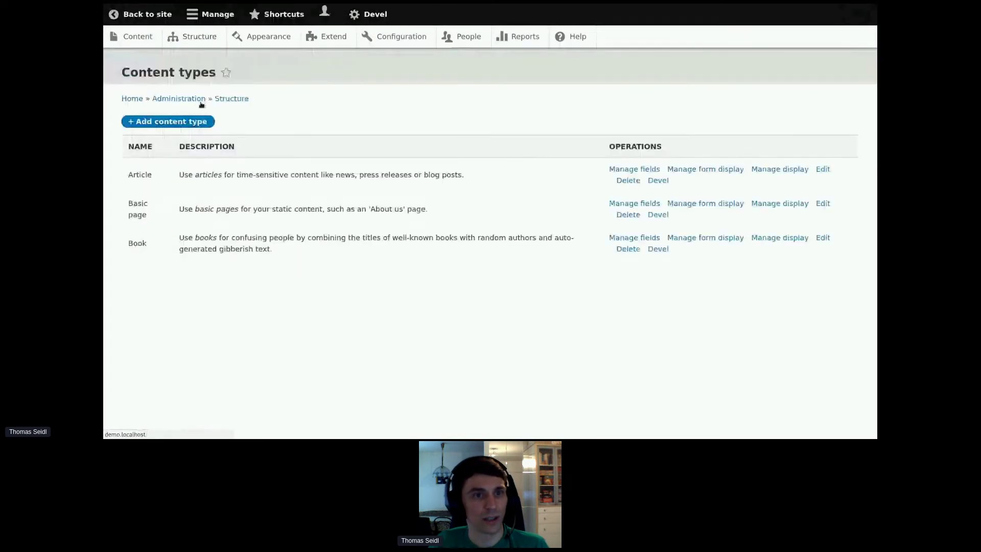
pyautogui.click(838, 224)
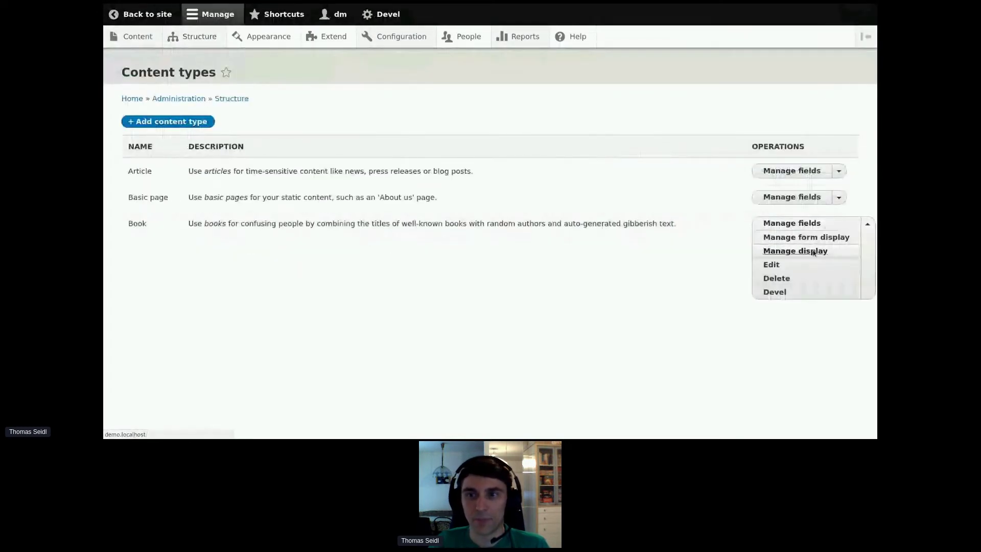
pyautogui.click(802, 251)
pyautogui.click(280, 138)
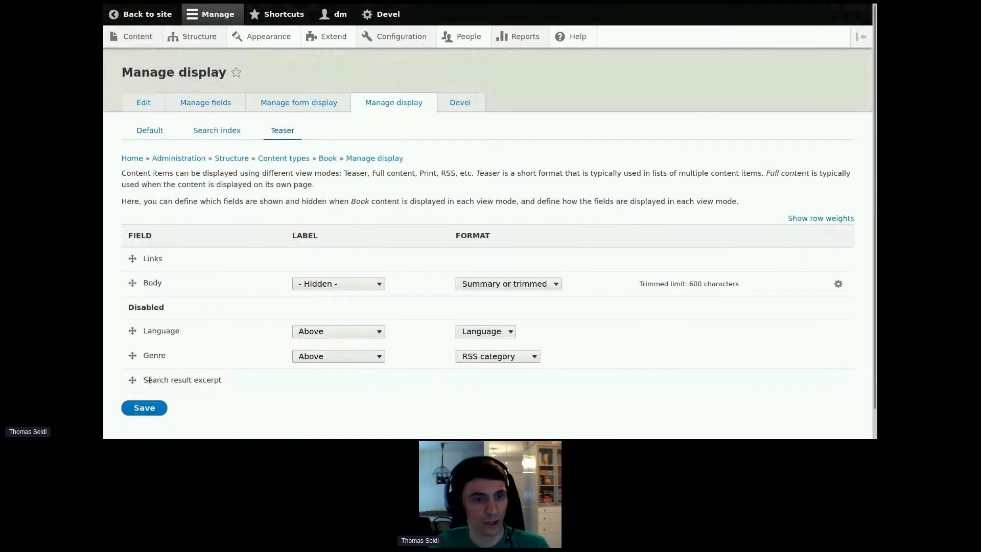
pyautogui.moveTo(143, 379); pyautogui.dragTo(133, 330)
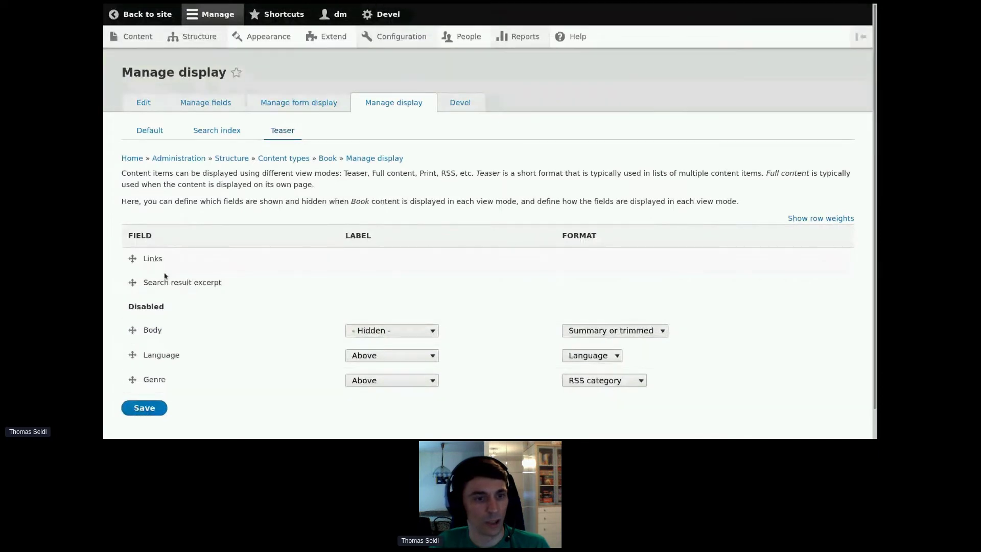
pyautogui.click(153, 410)
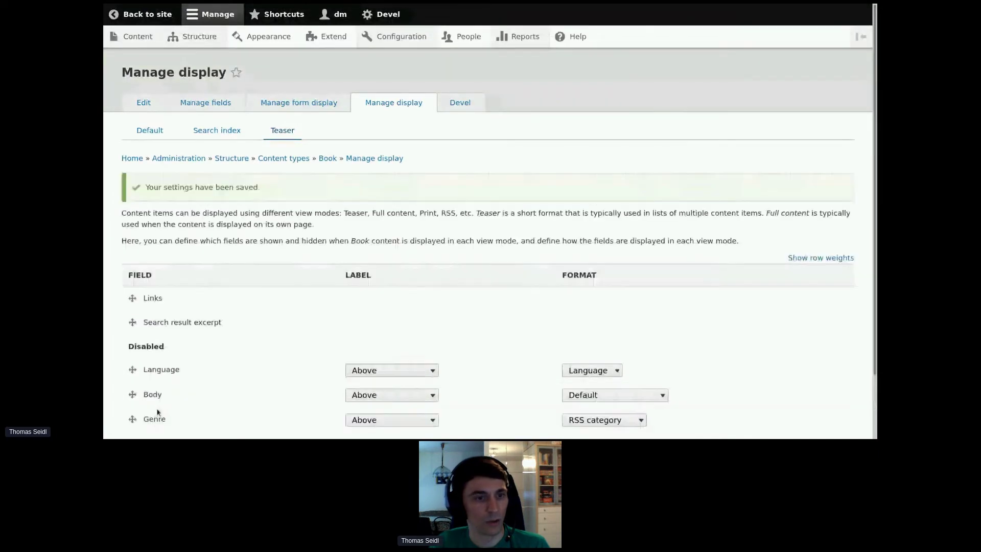
# Return to the site's search page and examine the excerpts and keyword highlighting in the "joyce" results.
pyautogui.click(147, 15)
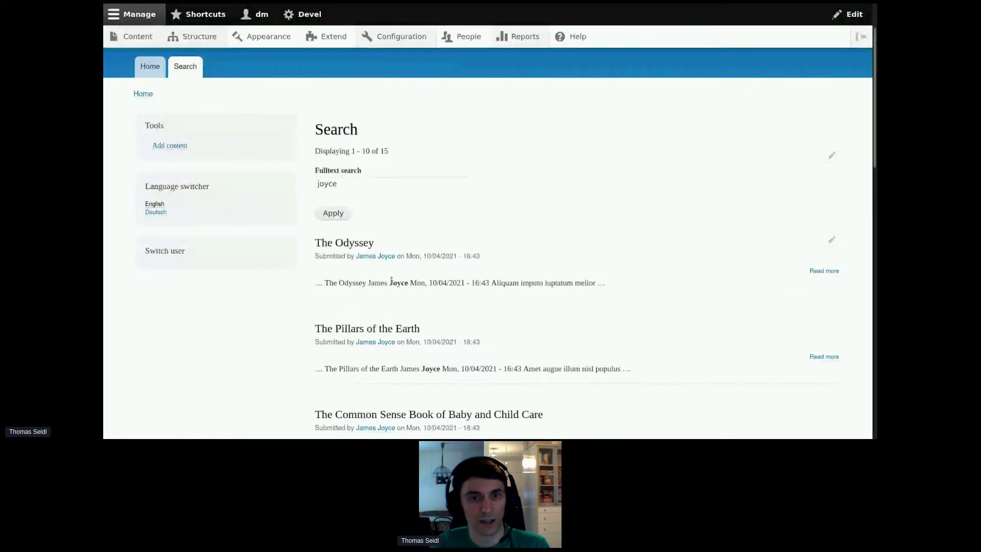
pyautogui.scroll(-2, 397, 278)
pyautogui.scroll(-2, 495, 300)
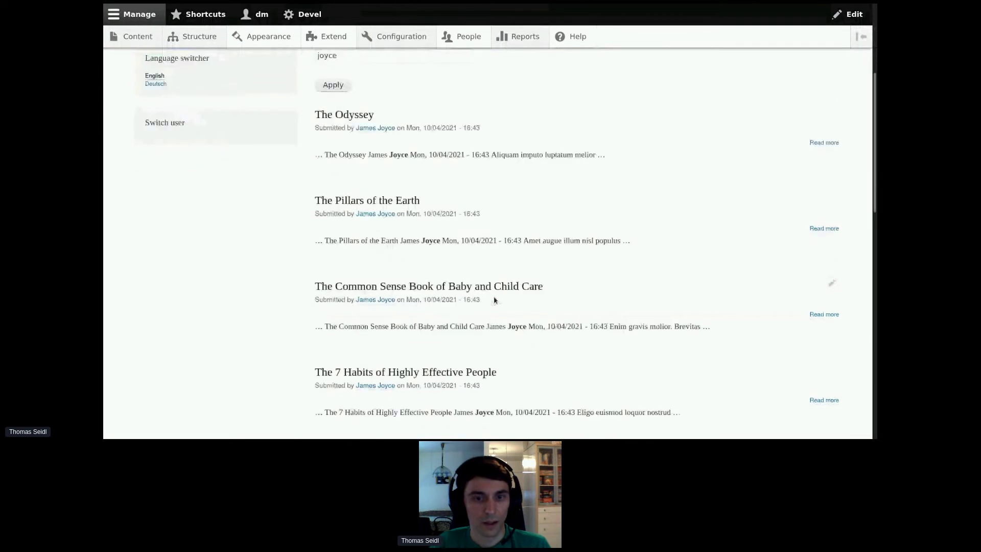
pyautogui.scroll(4, 427, 319)
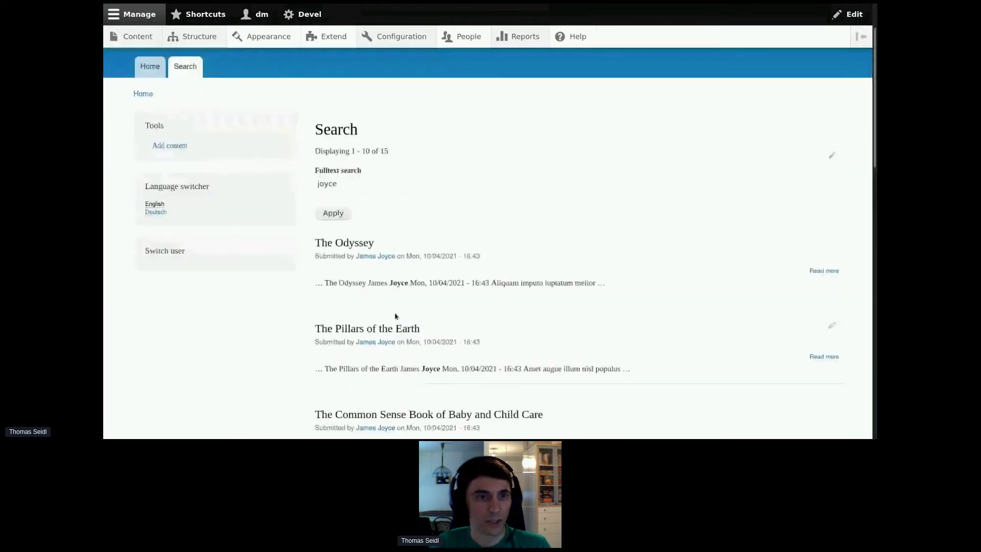
# Switch the search page to Deutsch, examine the results in that language, and switch back to English.
pyautogui.click(156, 212)
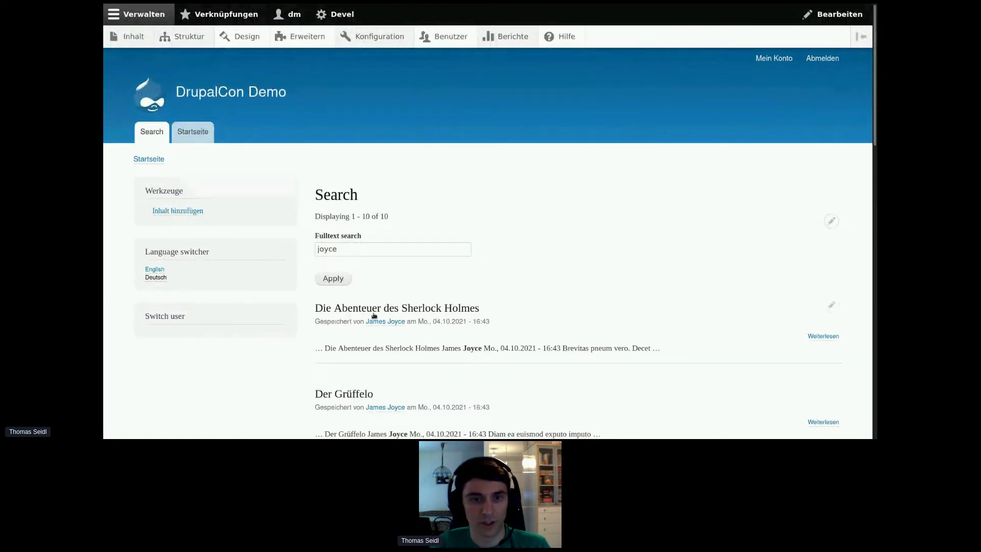
pyautogui.scroll(-1, 348, 343)
pyautogui.scroll(-2, 347, 343)
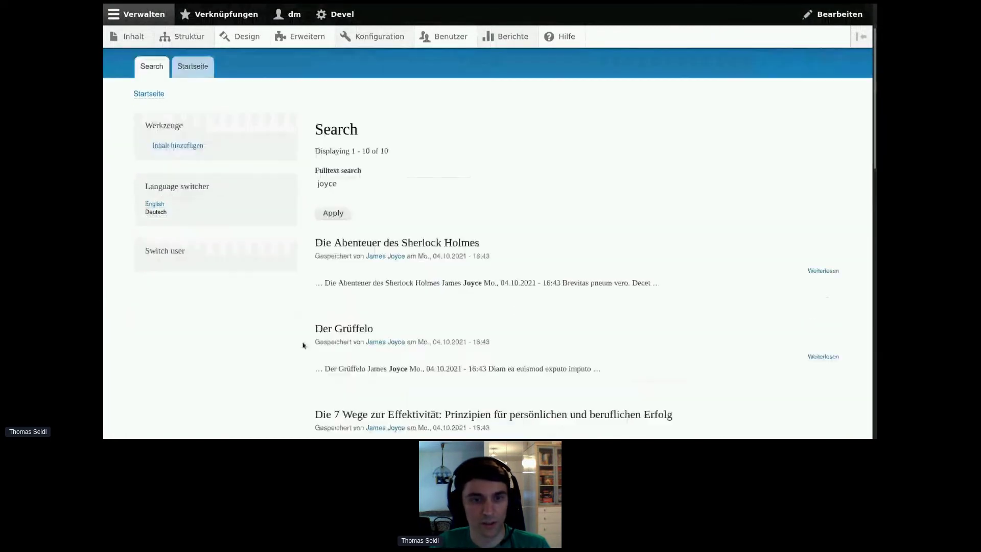
pyautogui.scroll(3, 298, 314)
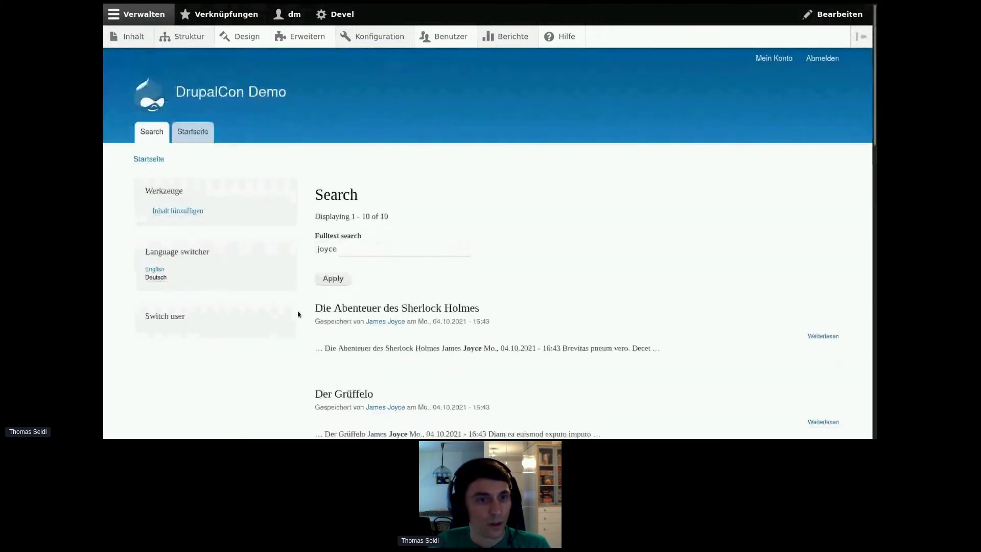
pyautogui.click(155, 270)
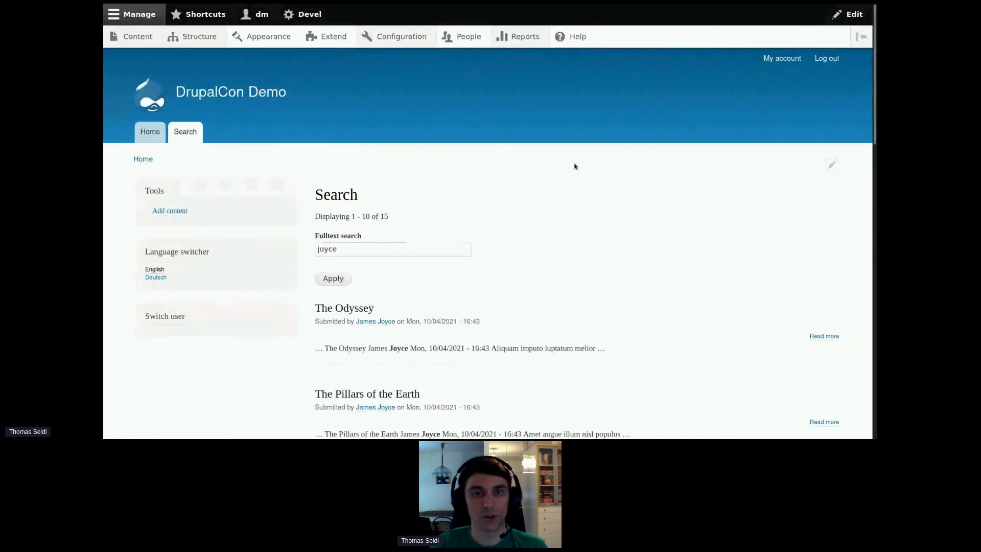
pyautogui.hotkey('alt', 'Tab')
pyautogui.press('Right')
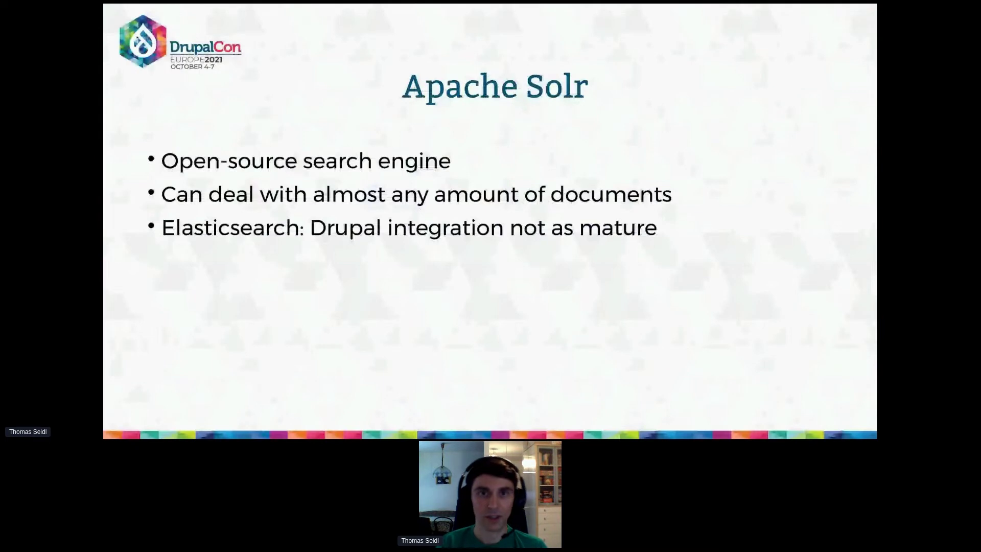
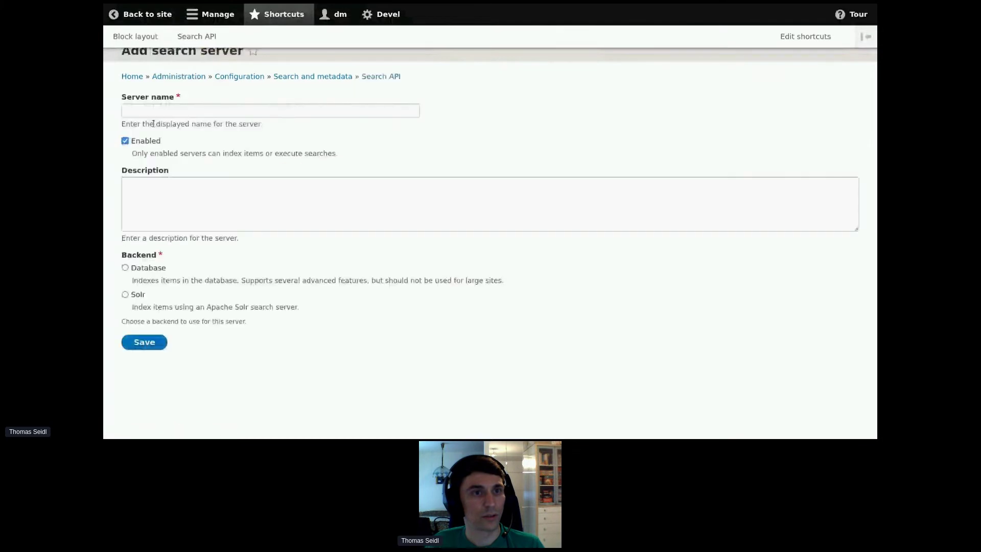
# Name the new search server "Solr server" and choose the Solr backend with the Standard connector.
pyautogui.click(185, 107)
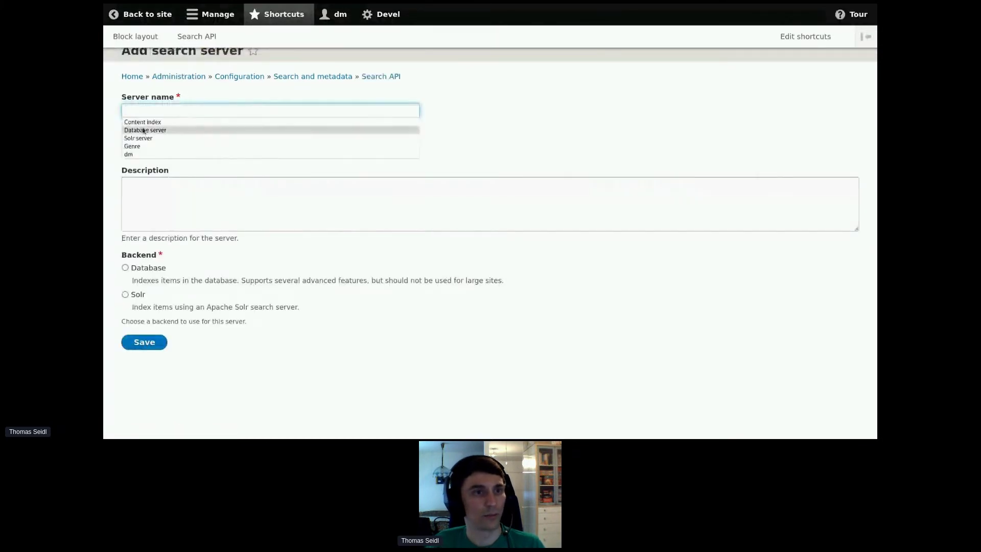
pyautogui.click(135, 138)
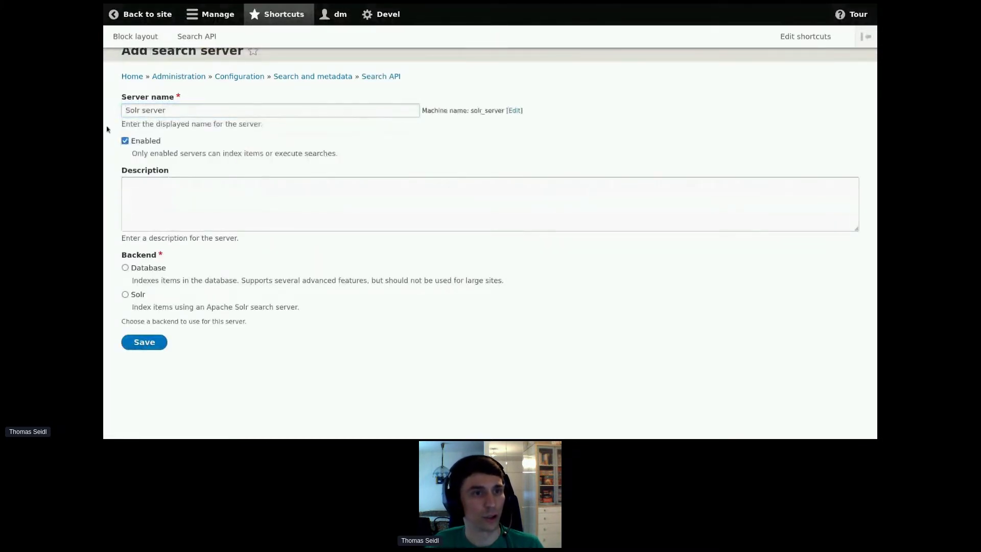
pyautogui.click(138, 294)
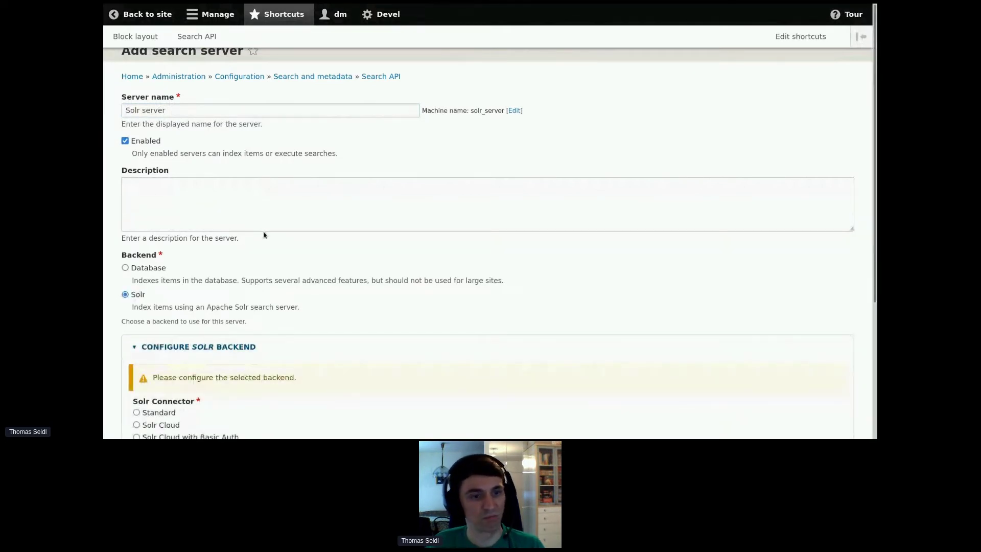
pyautogui.scroll(-1, 243, 235)
pyautogui.scroll(-5, 244, 235)
pyautogui.click(158, 230)
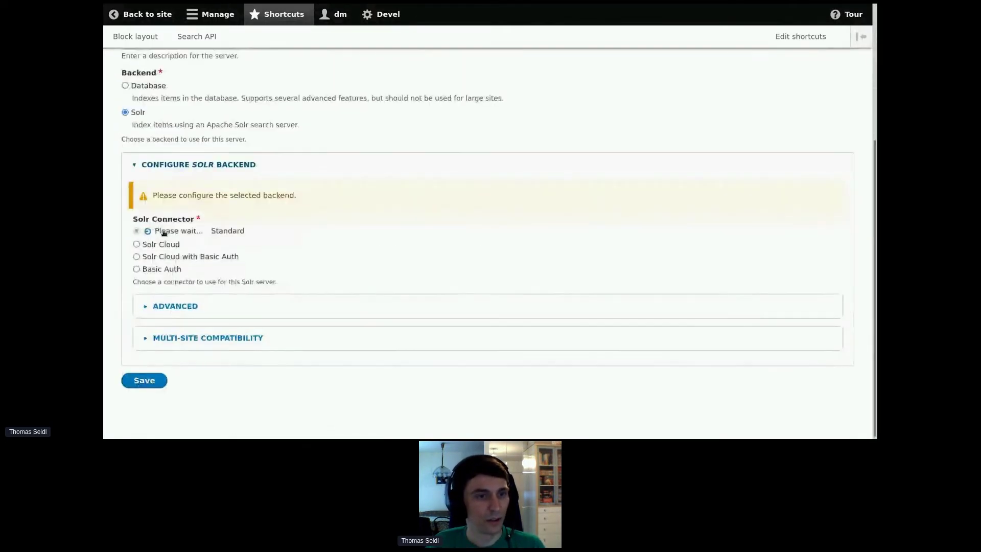
pyautogui.scroll(-4, 182, 200)
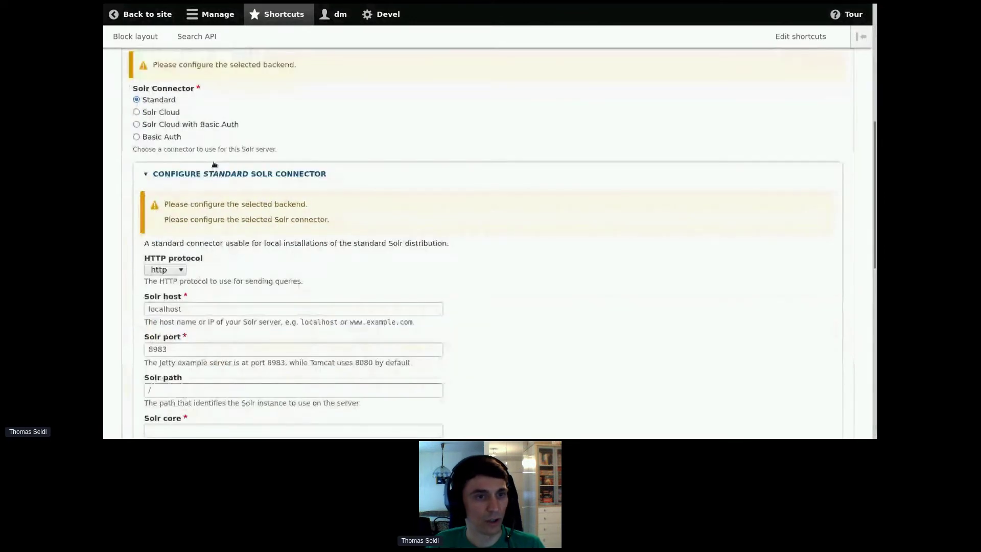
# Set the Solr core to "demo" in the Standard connector's configuration.
pyautogui.scroll(-3, 215, 165)
pyautogui.scroll(-1, 229, 194)
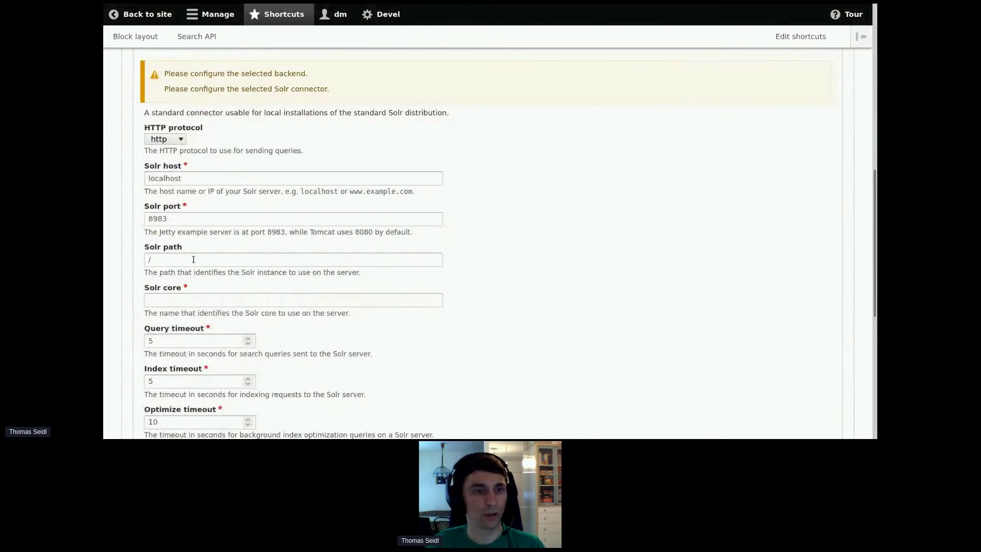
pyautogui.scroll(-2, 193, 259)
pyautogui.click(166, 235)
pyautogui.click(164, 249)
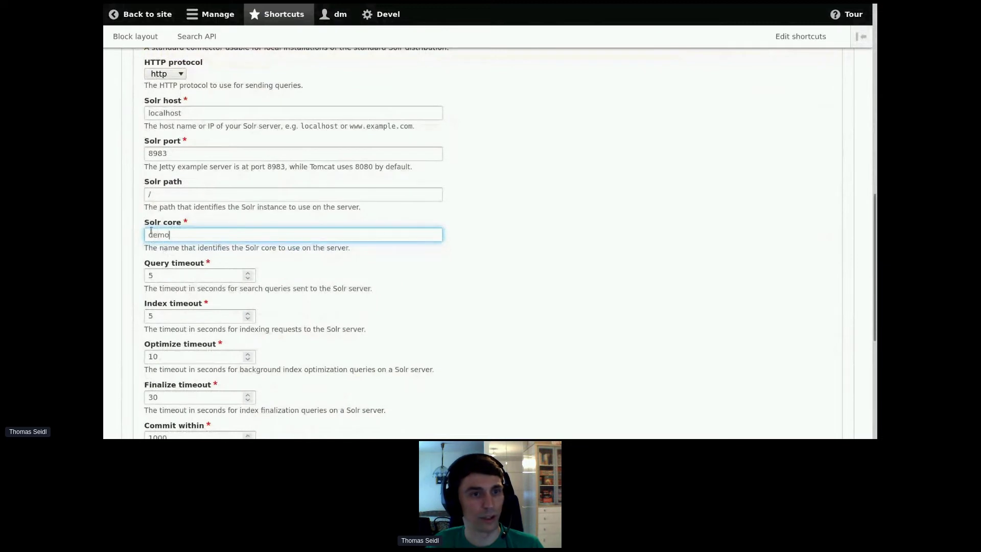
# Enable Retrieve highlighted snippets in the Solr backend's advanced settings and save the server.
pyautogui.scroll(-2, 125, 236)
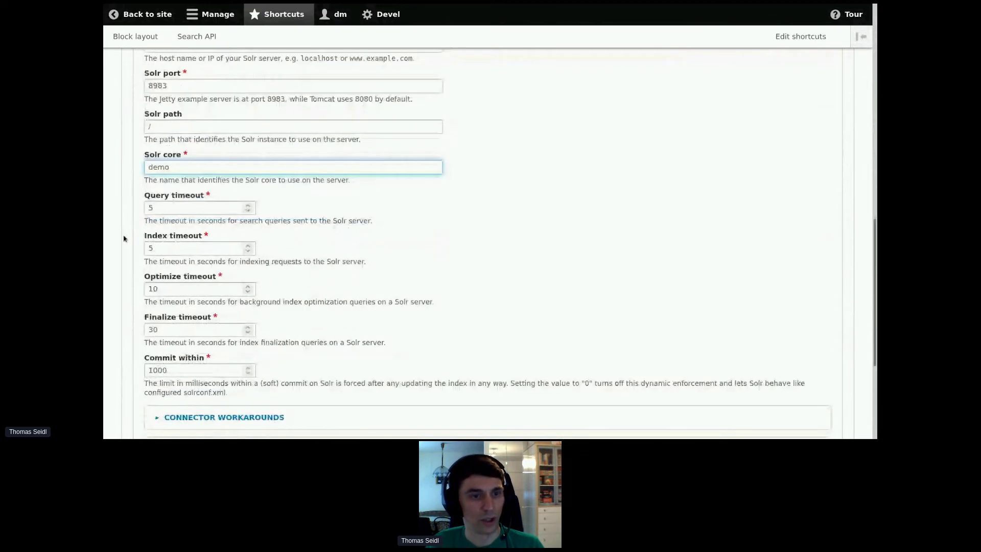
pyautogui.scroll(-5, 123, 238)
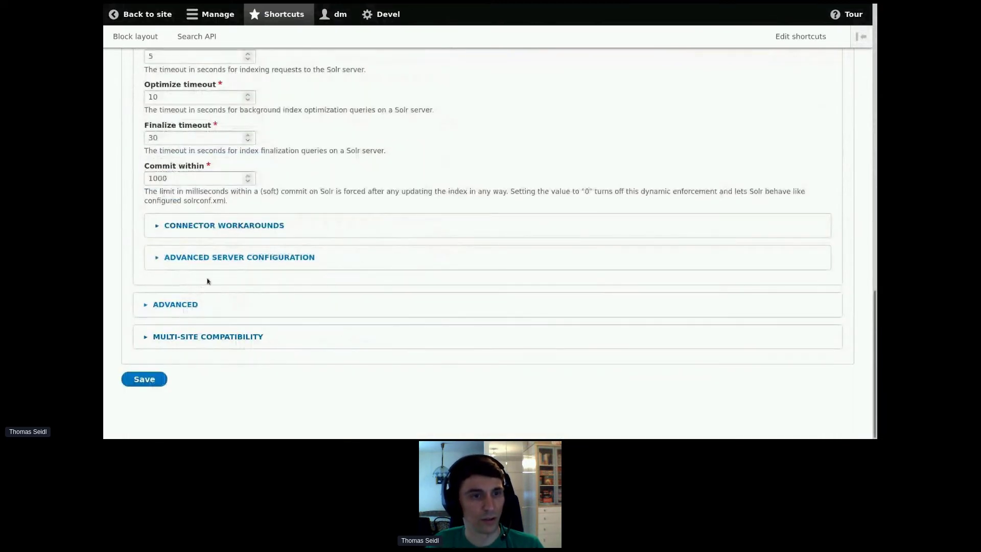
pyautogui.click(186, 304)
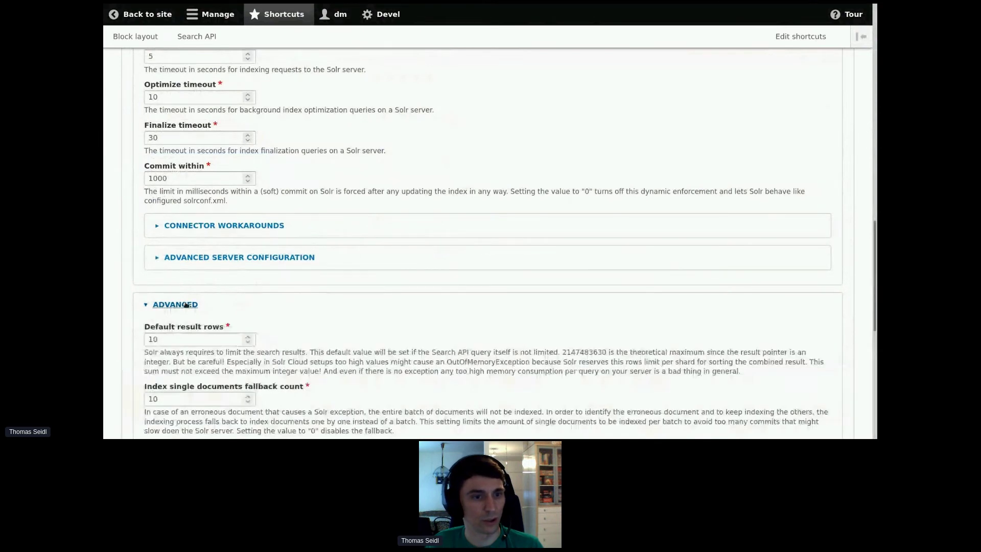
pyautogui.scroll(-5, 199, 245)
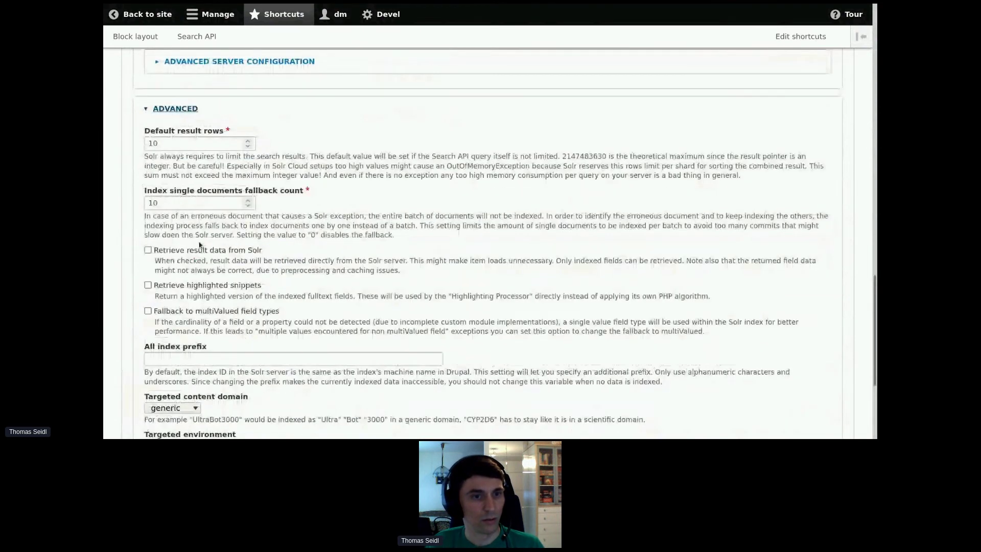
pyautogui.scroll(-2, 200, 245)
pyautogui.click(188, 221)
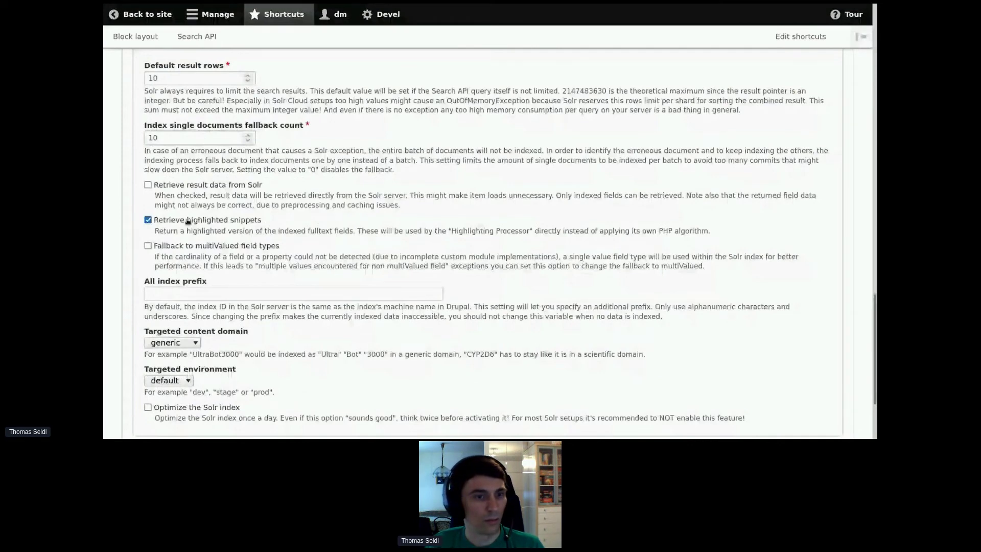
pyautogui.scroll(-3, 188, 221)
pyautogui.click(144, 379)
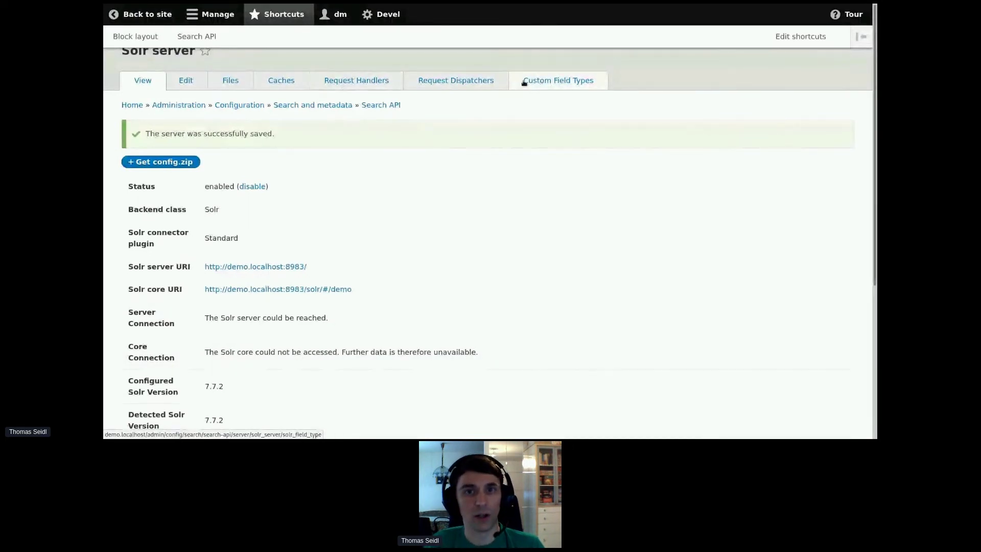
# Review the Solr server's custom field types and download its solr_7.x_config.zip configuration archive from the server overview.
pyautogui.click(593, 80)
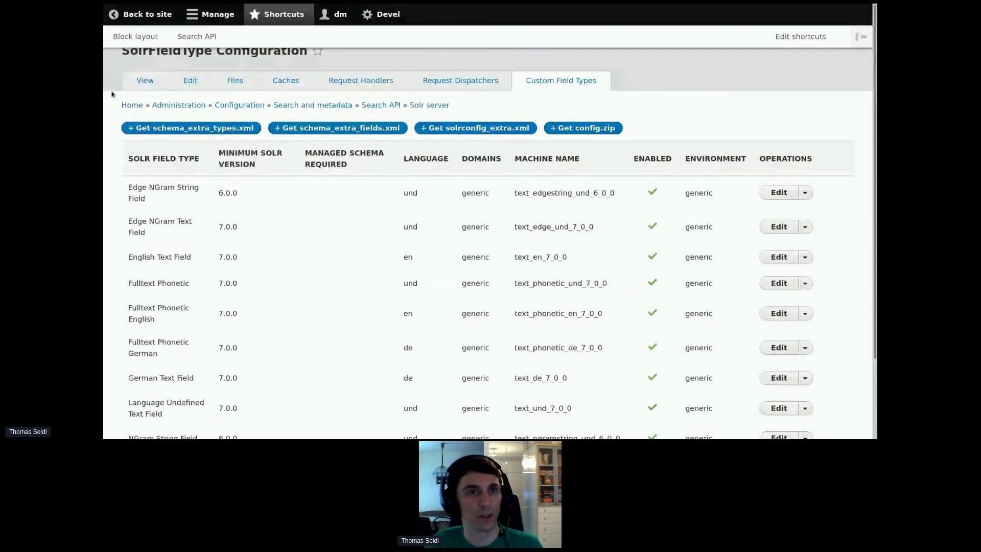
pyautogui.click(144, 82)
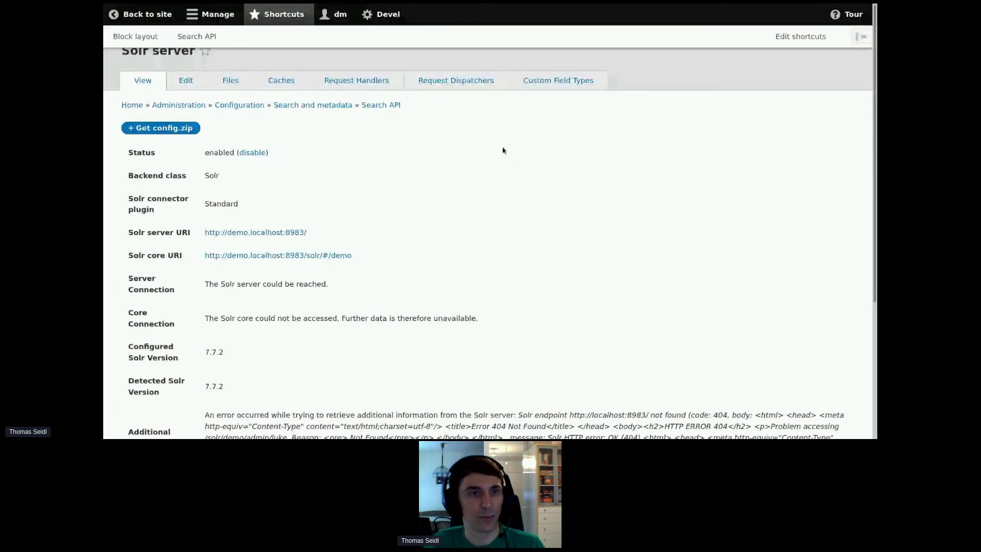
pyautogui.click(172, 128)
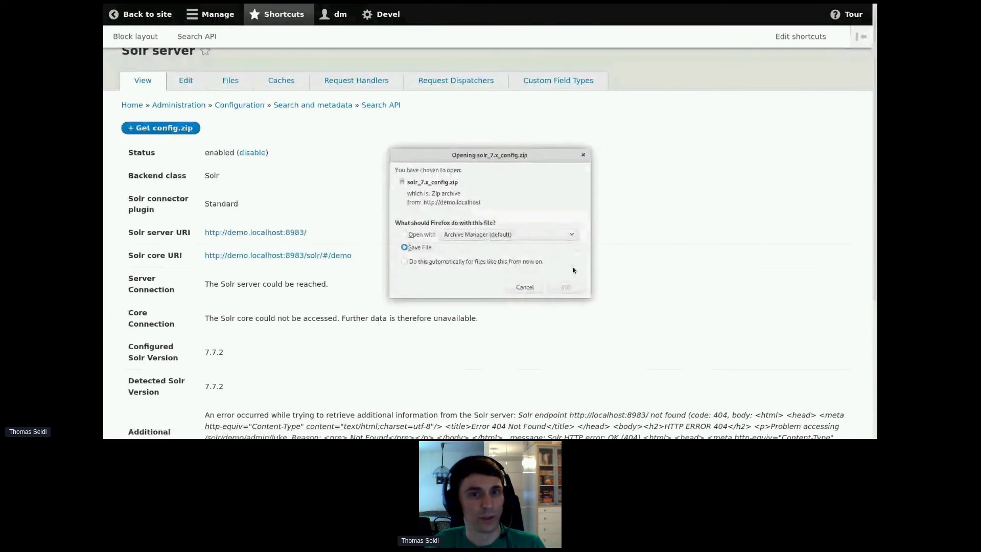
pyautogui.click(566, 288)
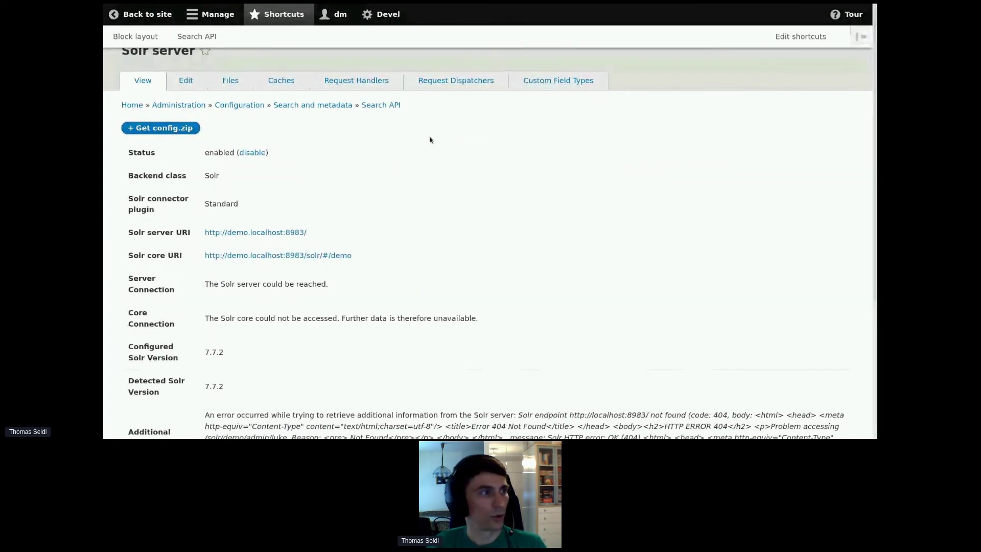
# Switch to a terminal at /opt/solr and change into the server/solr directory.
pyautogui.hotkey('ctrl', 'alt', 't')
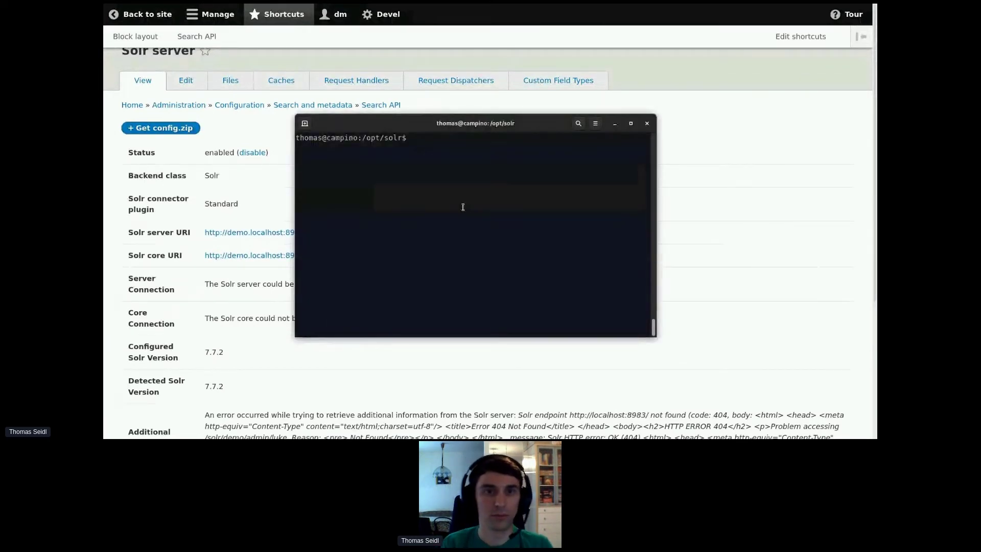
pyautogui.write('cd es')
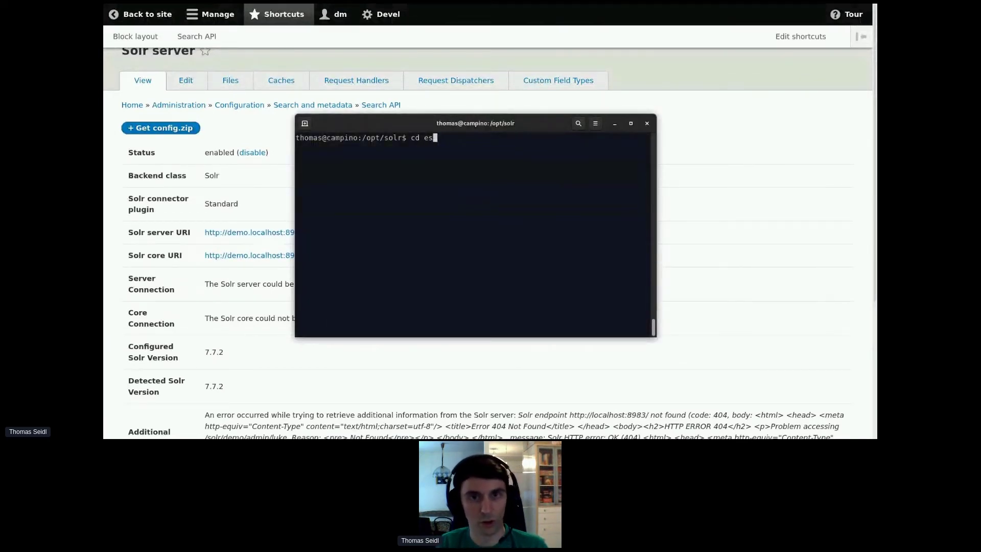
pyautogui.press('BackSpace')
pyautogui.write('ser')
pyautogui.press('Tab')
pyautogui.write('solr')
pyautogui.press('Return')
# Create the nested directory demo/conf with mkdir -p and change into it.
pyautogui.write('mkdir -p ')
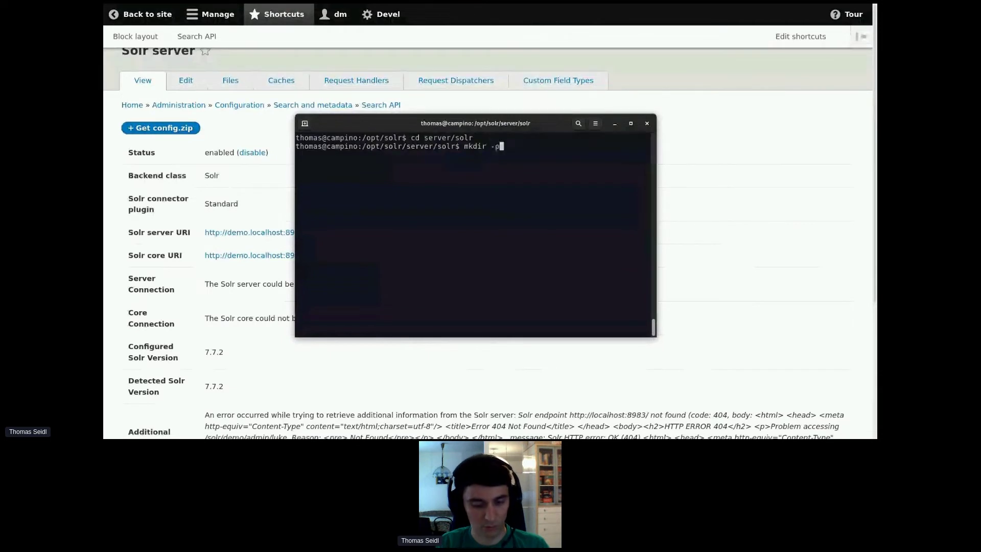
pyautogui.write('demo/c')
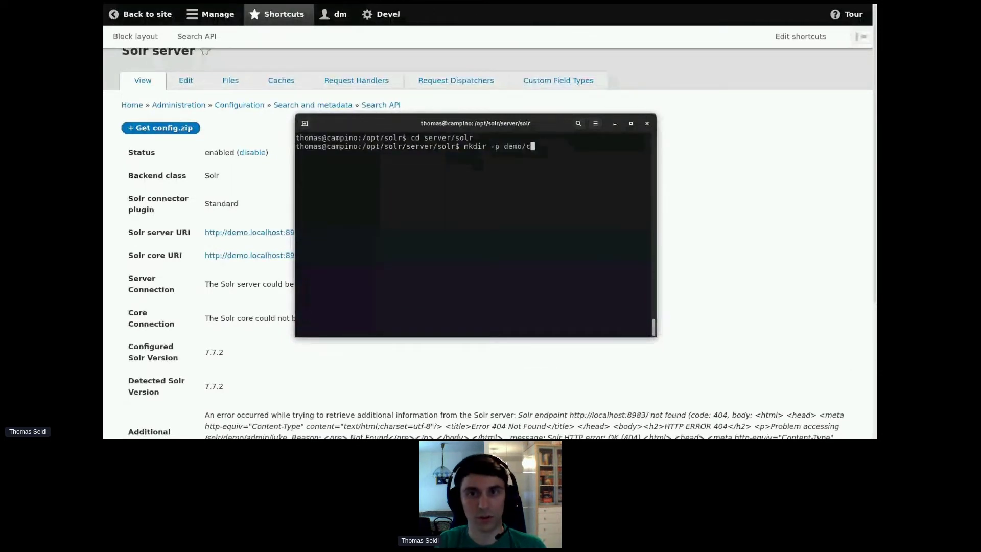
pyautogui.write('onf')
pyautogui.press('Return')
pyautogui.write('c')
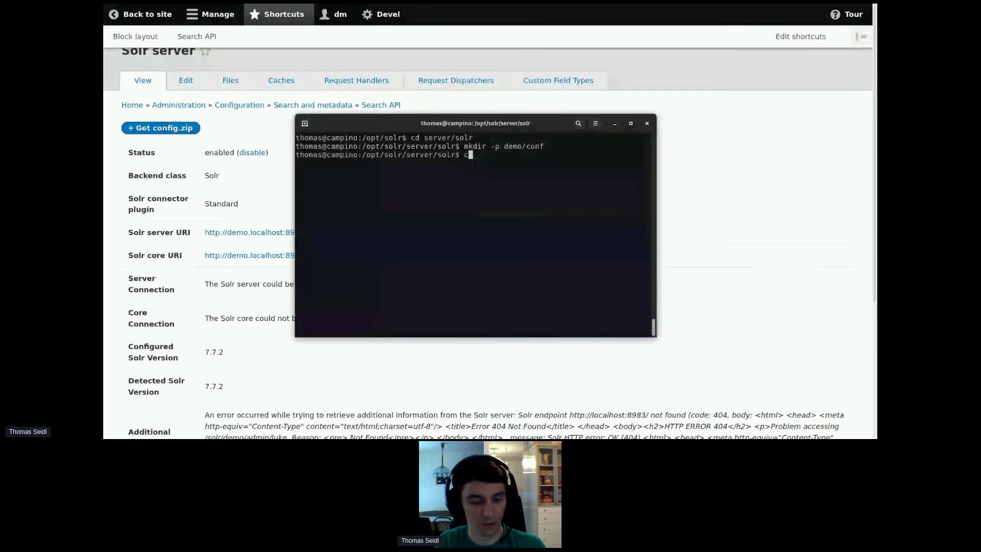
pyautogui.write('d demo/conf/')
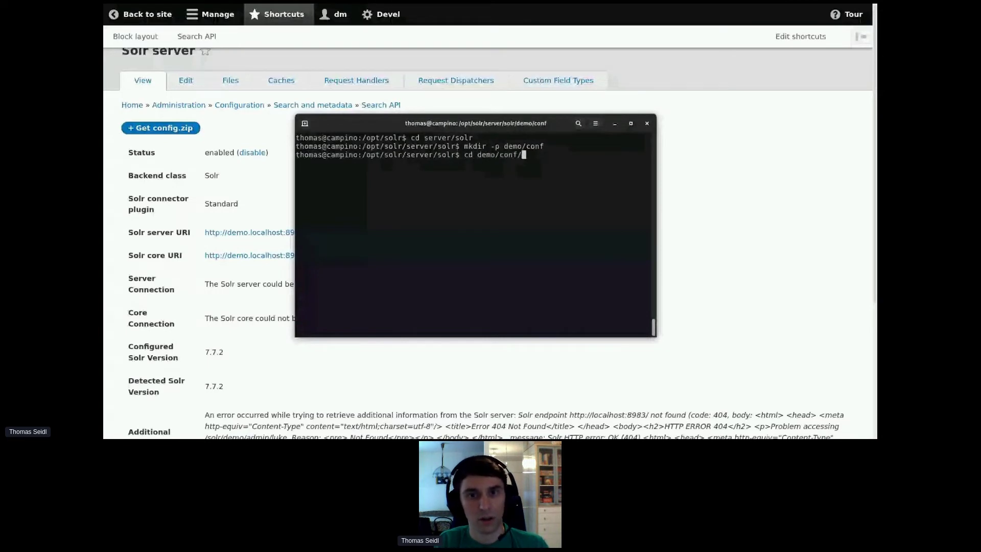
pyautogui.press('Return')
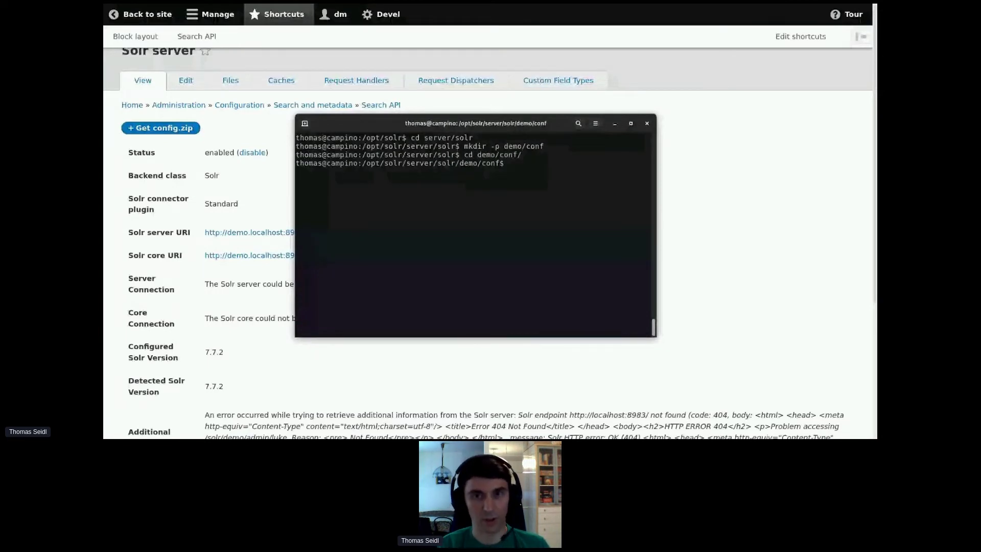
# Unzip ~/Downloads/solr_7.x_config.zip into the demo/conf directory and list the extracted files.
pyautogui.write('unzip ~/Downloads/solr_7.x_config.zip')
pyautogui.press('Return')
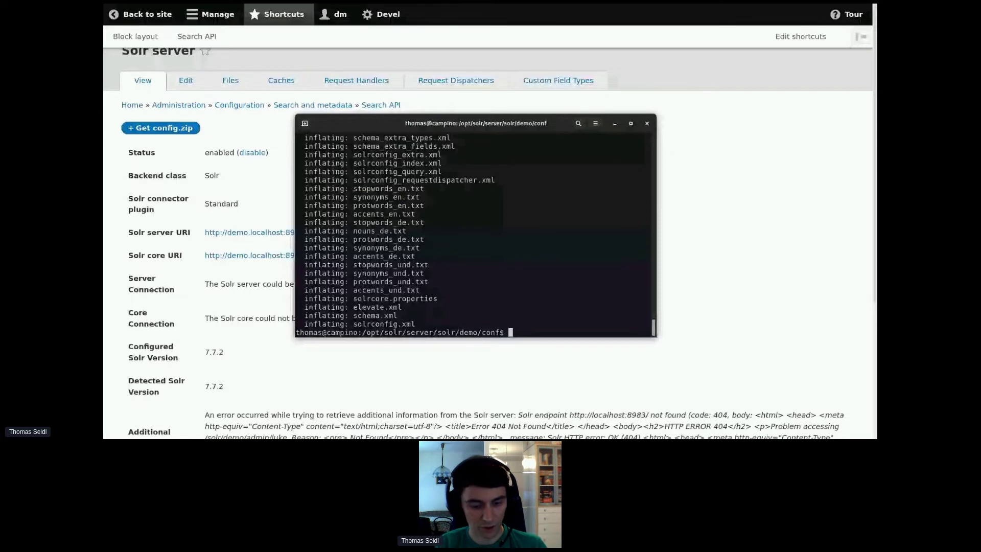
pyautogui.write('ls')
pyautogui.press('Return')
# Return to /opt/solr and create the Solr core with "./bin/solr create_core -c demo".
pyautogui.write('cd /opt/')
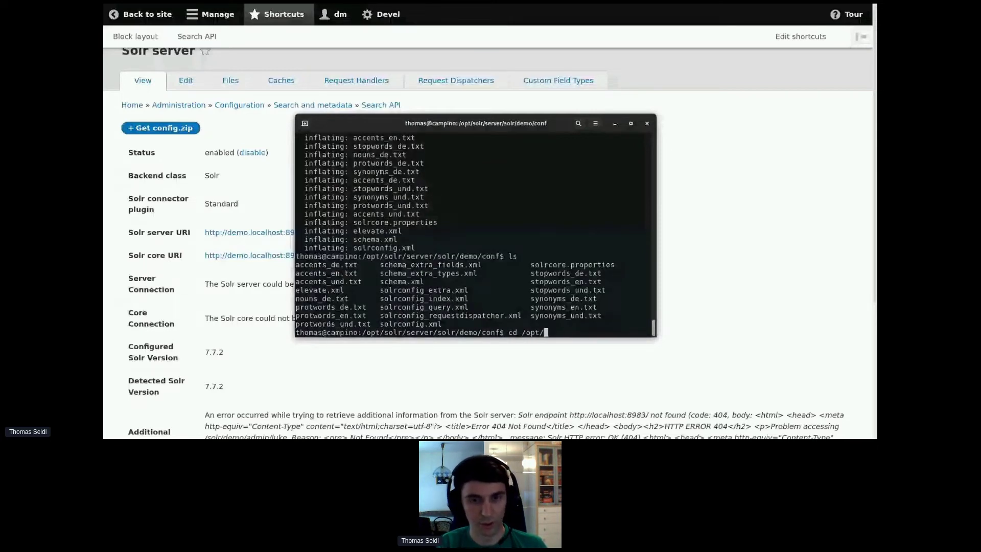
pyautogui.write('solr')
pyautogui.press('Return')
pyautogui.write('./bin/solr creat')
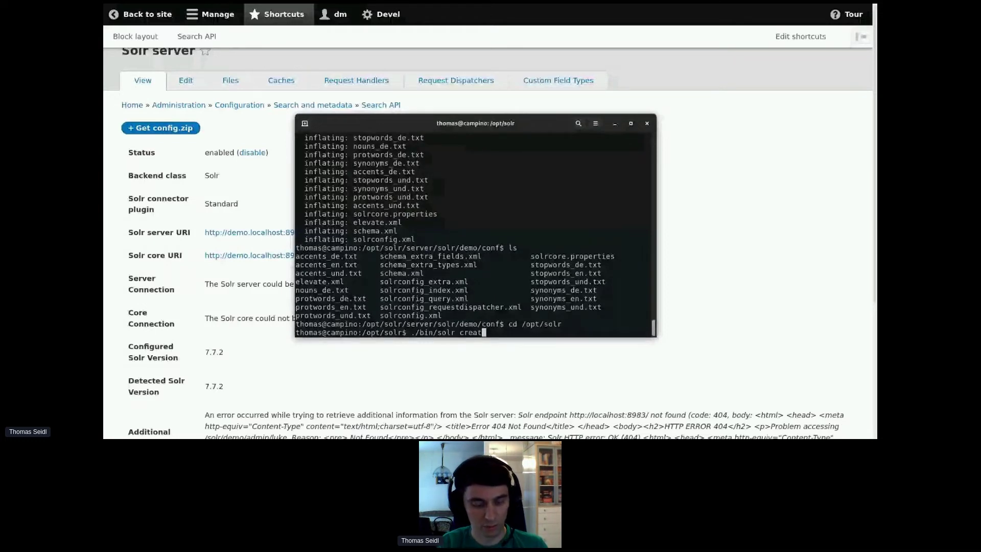
pyautogui.write('e_core -c demp')
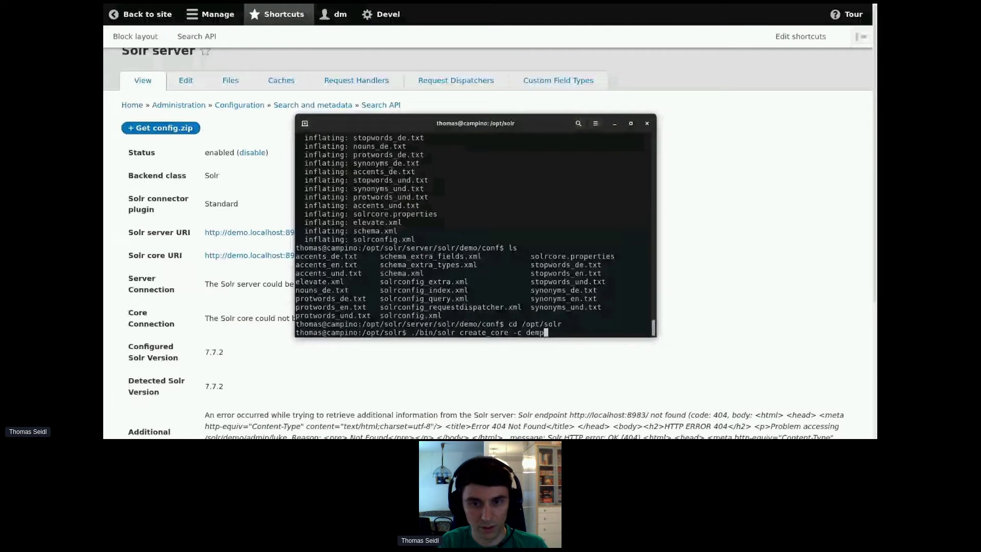
pyautogui.press('BackSpace')
pyautogui.write('o')
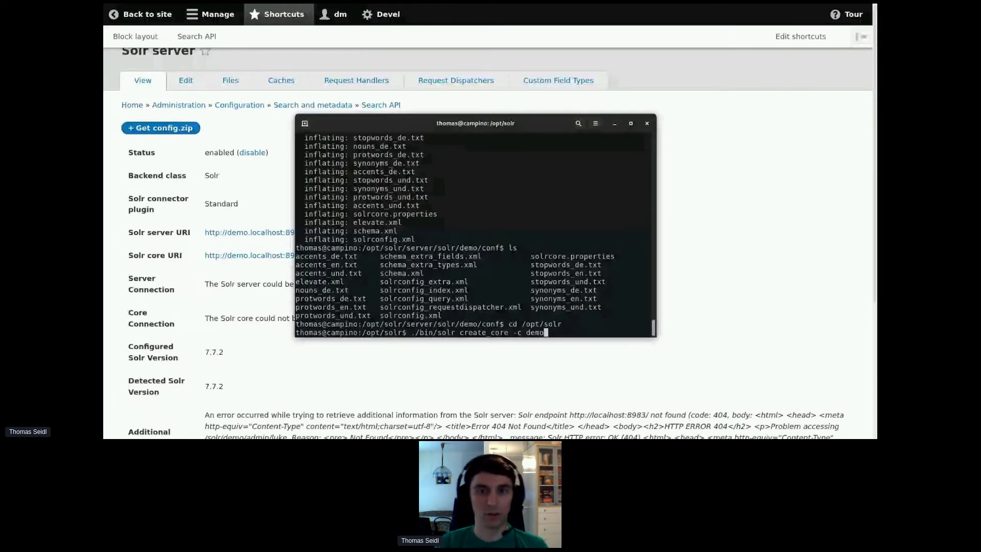
pyautogui.press('Return')
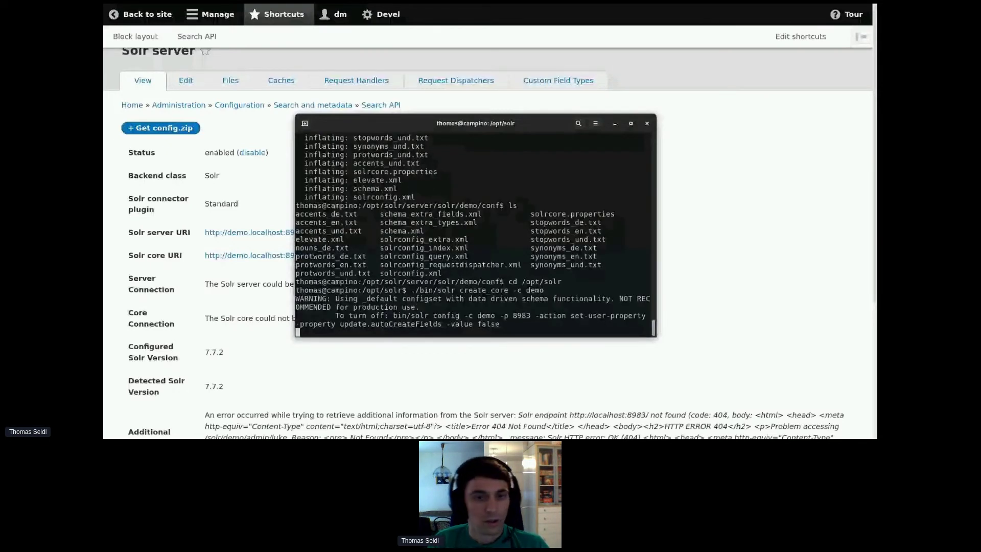
# Switch back to the browser, reload the Solr server's page to examine its core connection details, and return to the Search API overview.
pyautogui.click(447, 367)
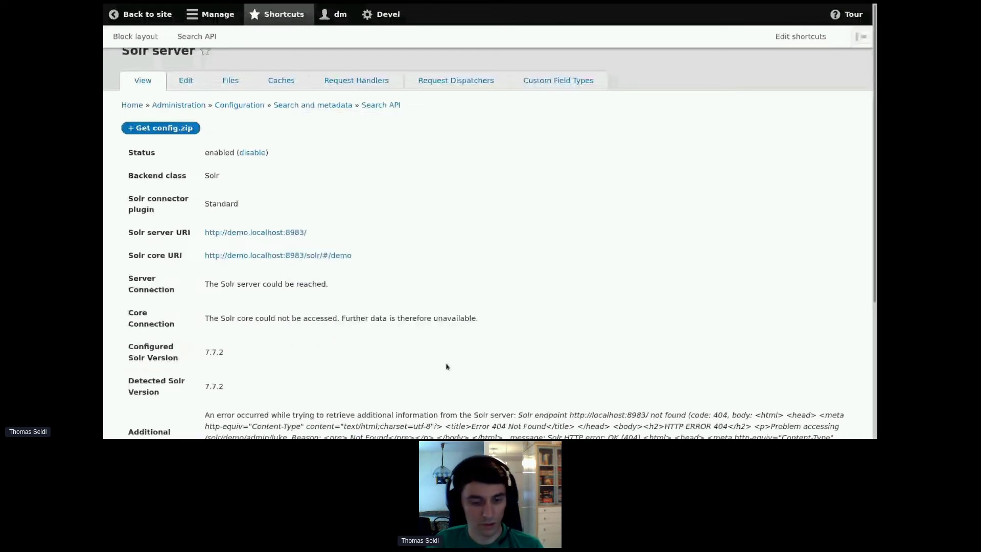
pyautogui.press('F5')
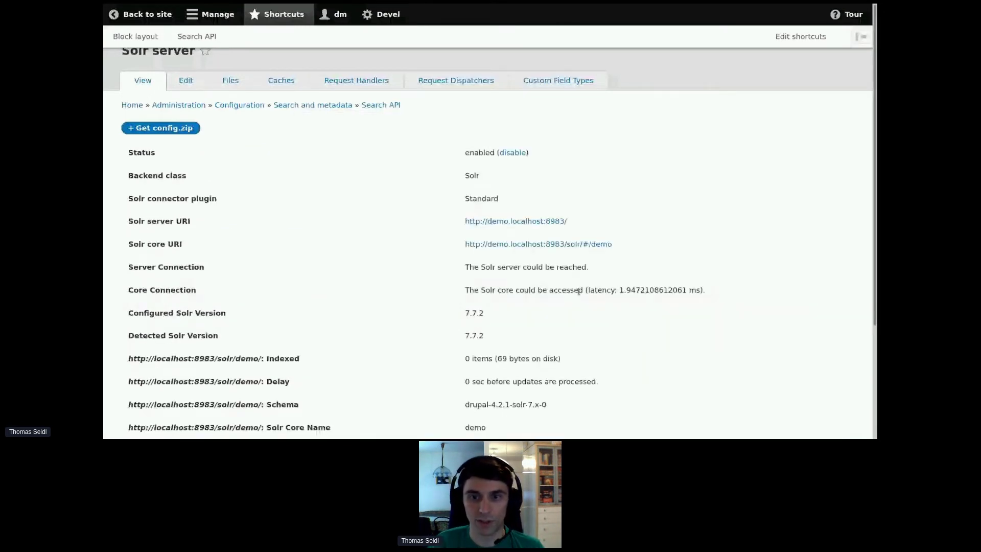
pyautogui.scroll(-5, 577, 299)
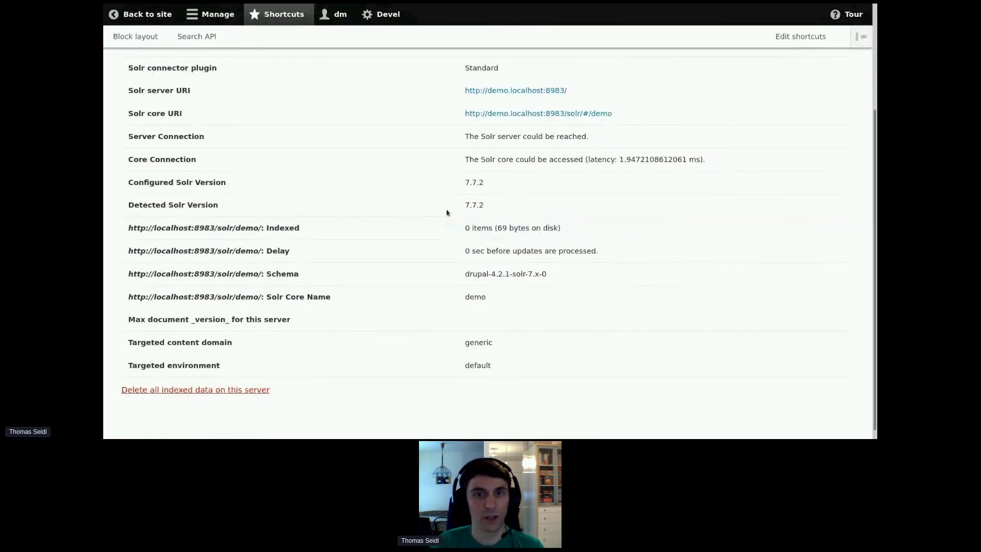
pyautogui.scroll(1, 397, 215)
pyautogui.scroll(4, 397, 215)
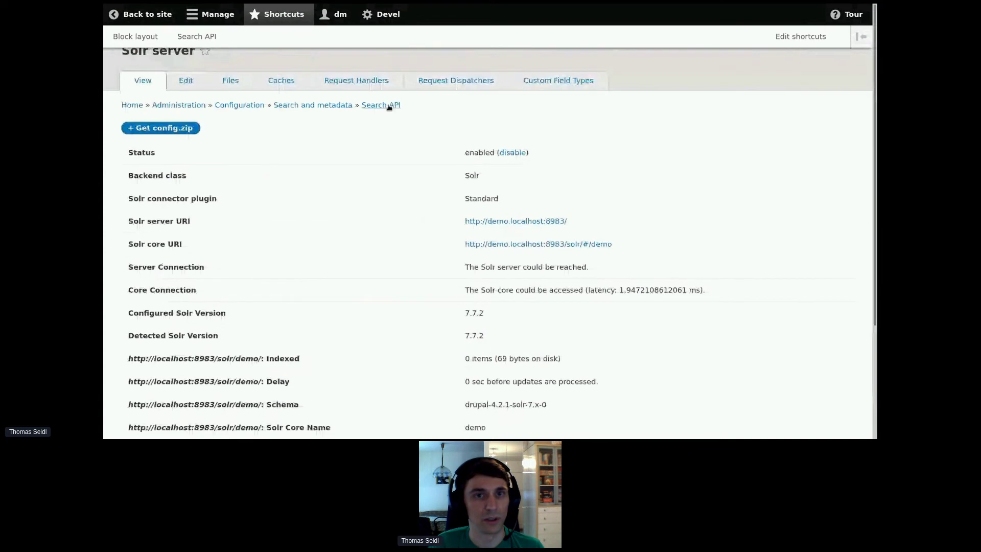
pyautogui.click(390, 105)
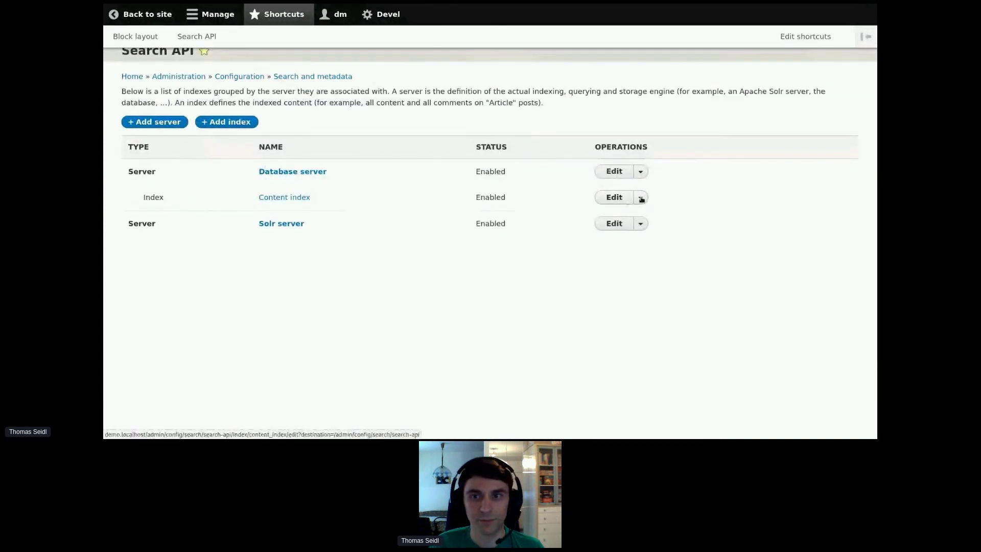
# Assign the Content index to the Solr server, look over the Solr specific index options, and save the index.
pyautogui.click(272, 199)
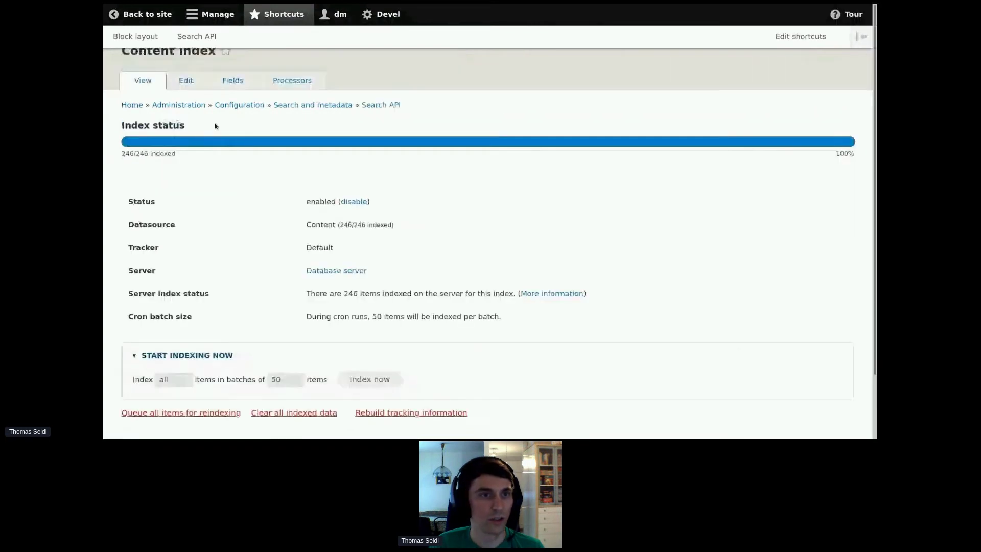
pyautogui.click(197, 79)
pyautogui.scroll(-3, 207, 296)
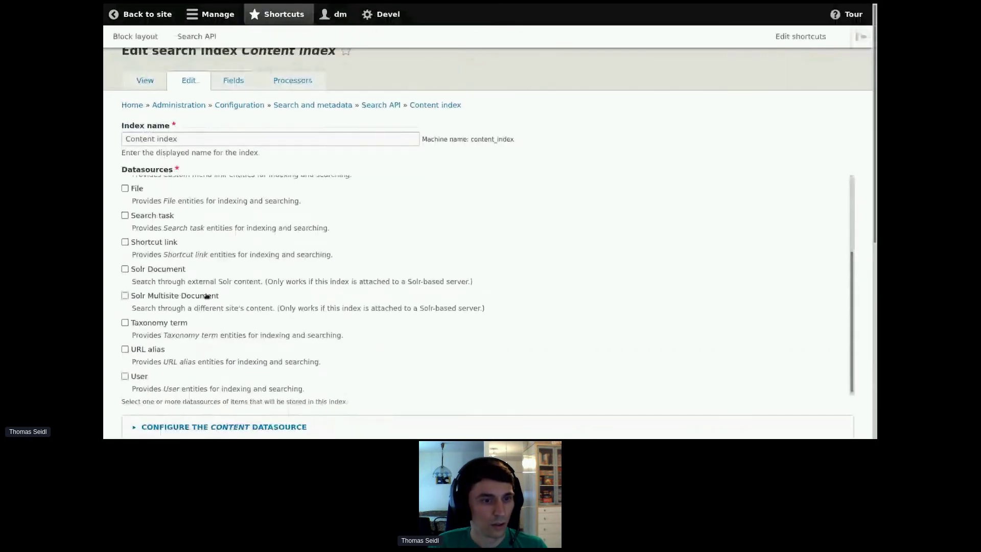
pyautogui.scroll(-5, 207, 296)
pyautogui.click(143, 198)
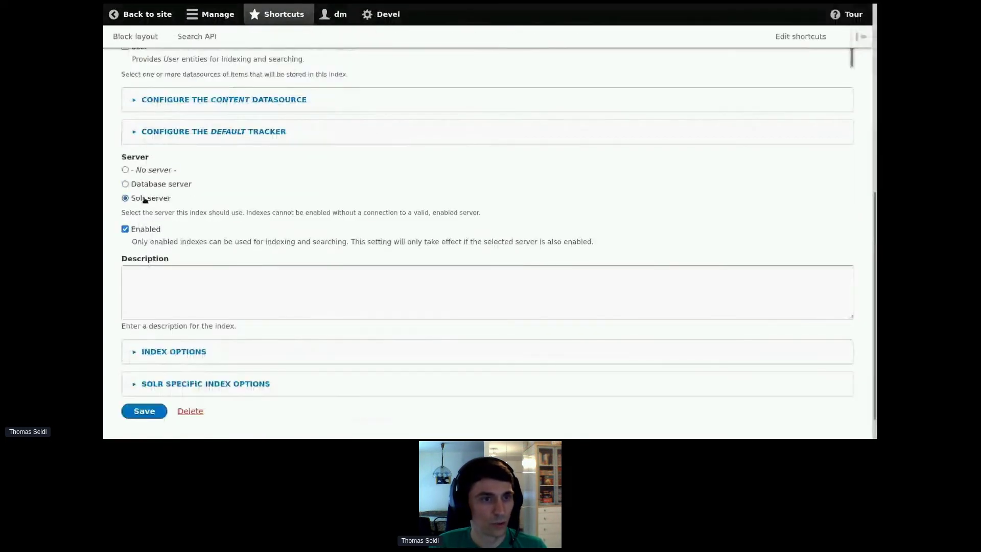
pyautogui.click(158, 386)
pyautogui.scroll(-5, 186, 344)
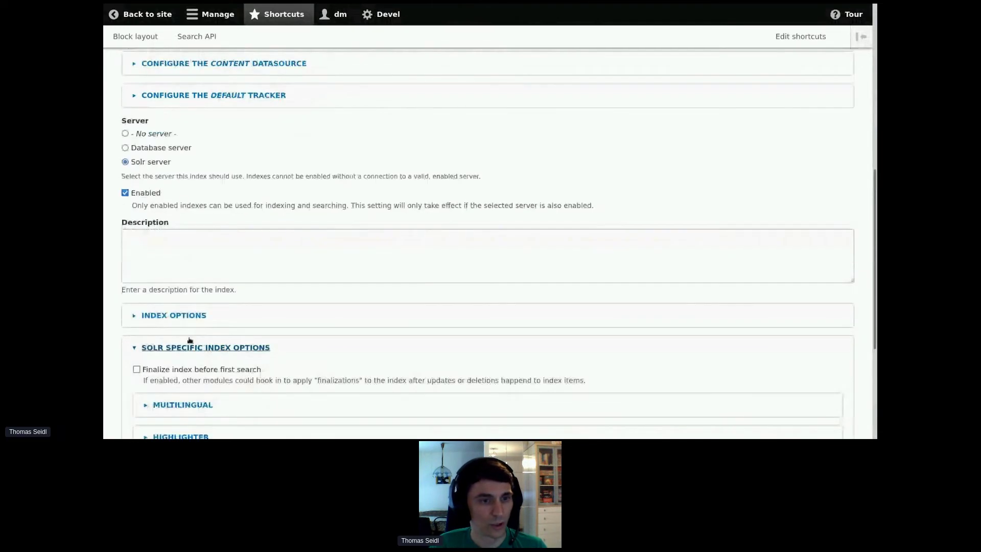
pyautogui.scroll(-1, 205, 243)
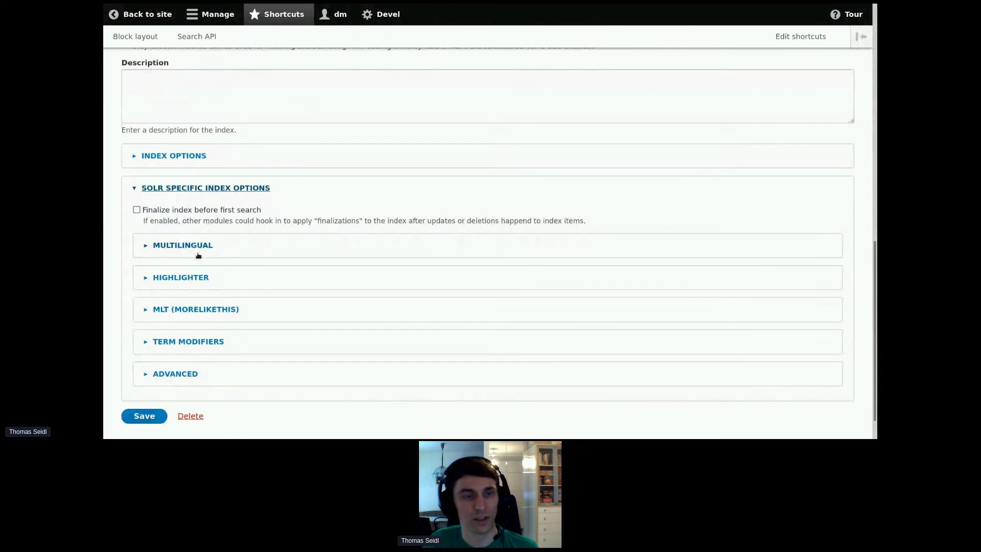
pyautogui.click(140, 416)
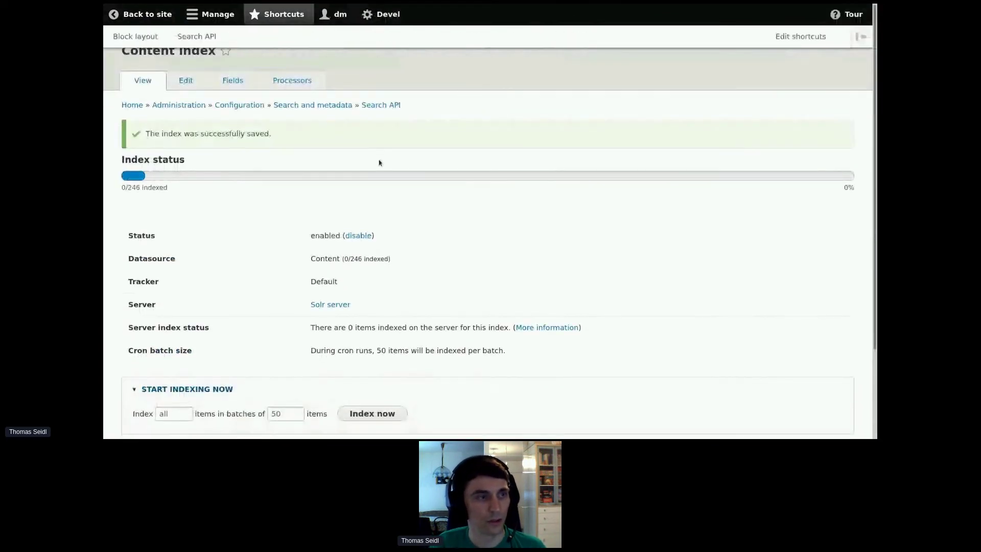
# Disable the Ignore case, Stemmer and Tokenizer processors for the Content index.
pyautogui.click(282, 81)
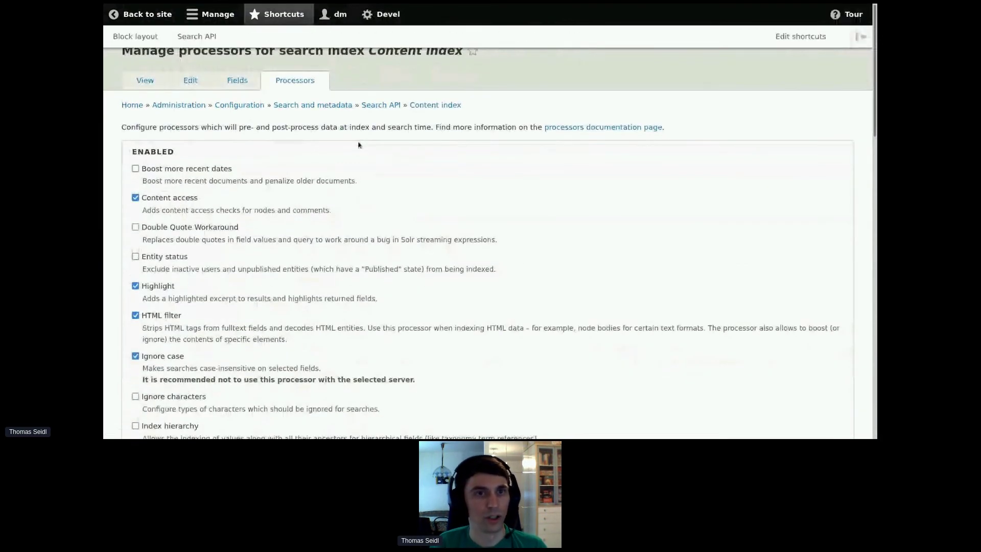
pyautogui.scroll(-3, 238, 224)
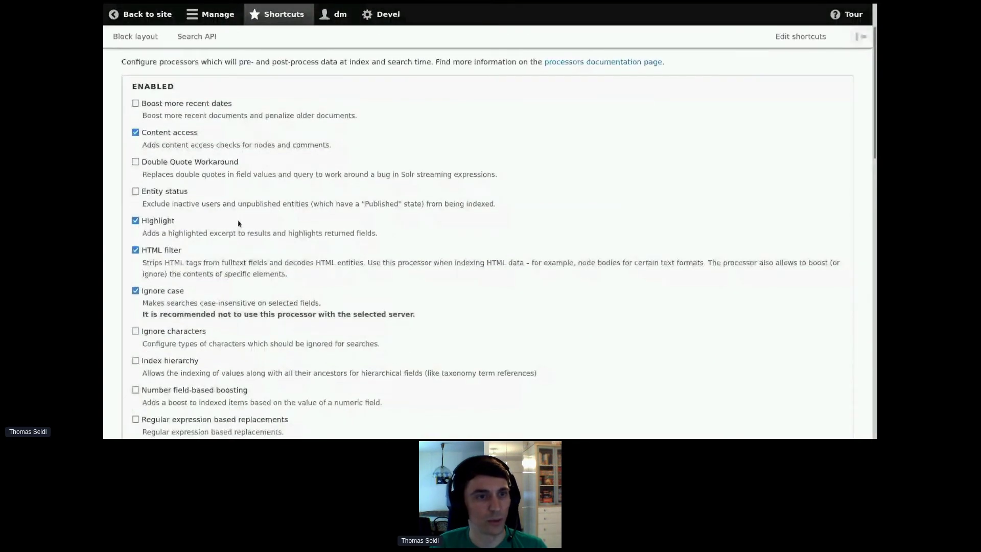
pyautogui.scroll(-6, 235, 205)
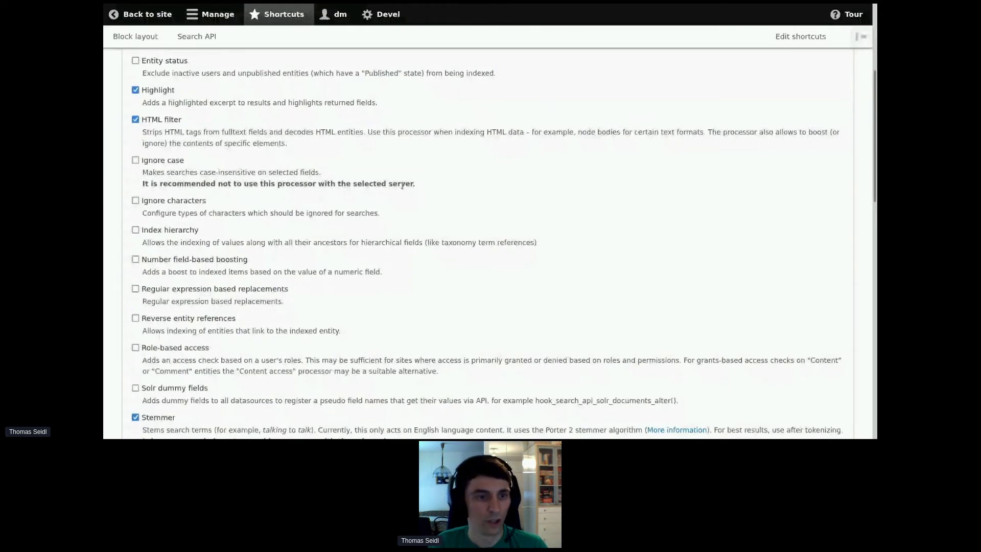
pyautogui.scroll(-4, 174, 208)
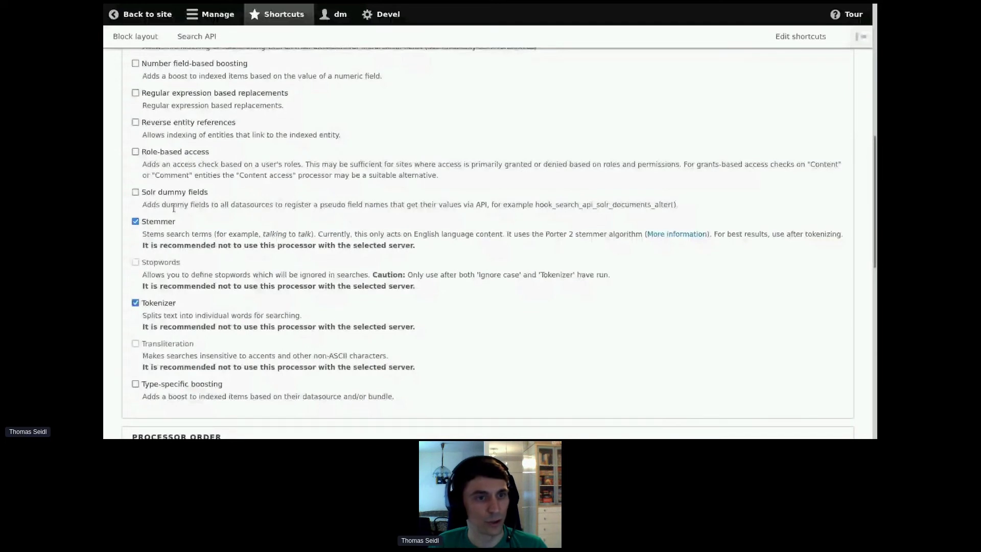
pyautogui.scroll(-1, 174, 208)
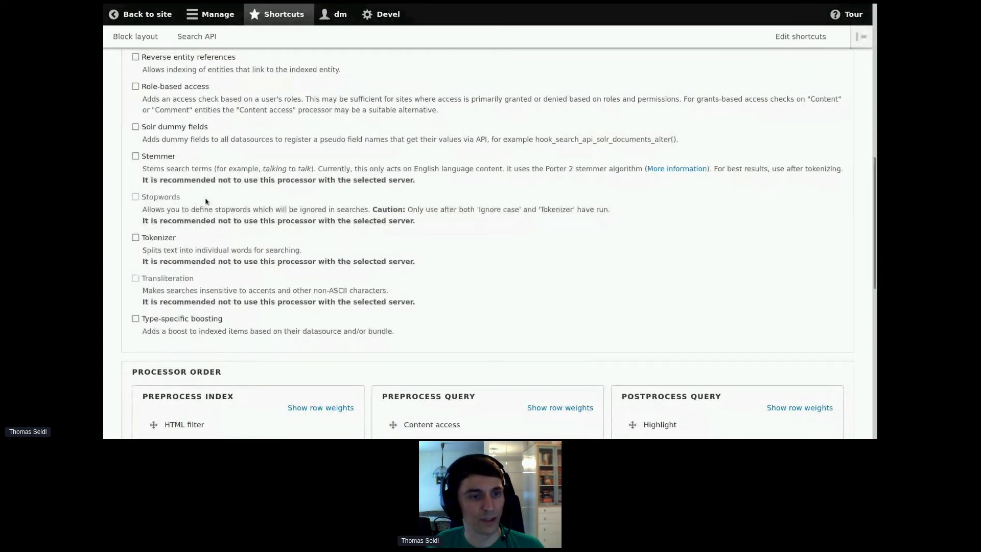
pyautogui.scroll(-1, 206, 202)
# Clear all tag boosts in the HTML filter processor settings and save the processor configuration.
pyautogui.scroll(-7, 214, 182)
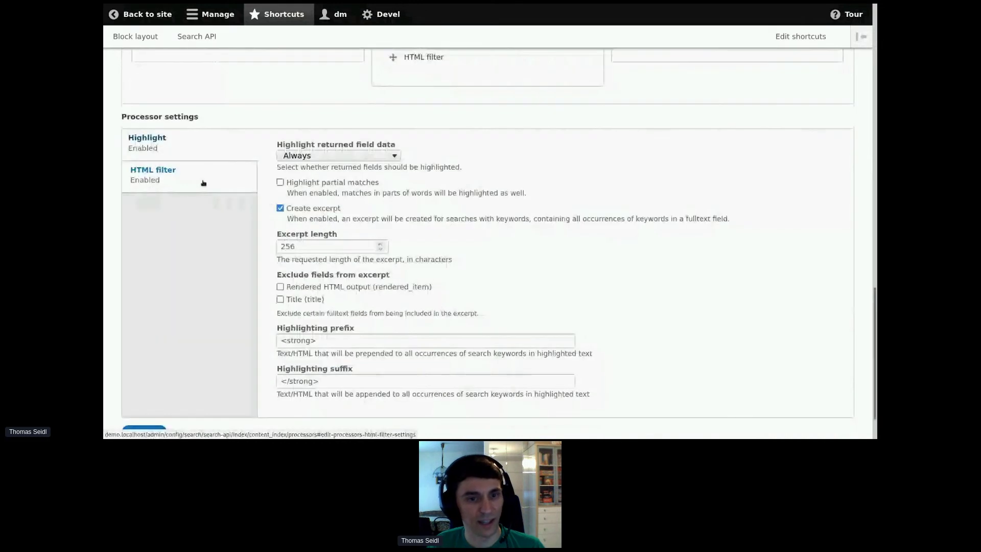
pyautogui.click(204, 183)
pyautogui.click(379, 306)
pyautogui.hotkey('ctrl', 'a')
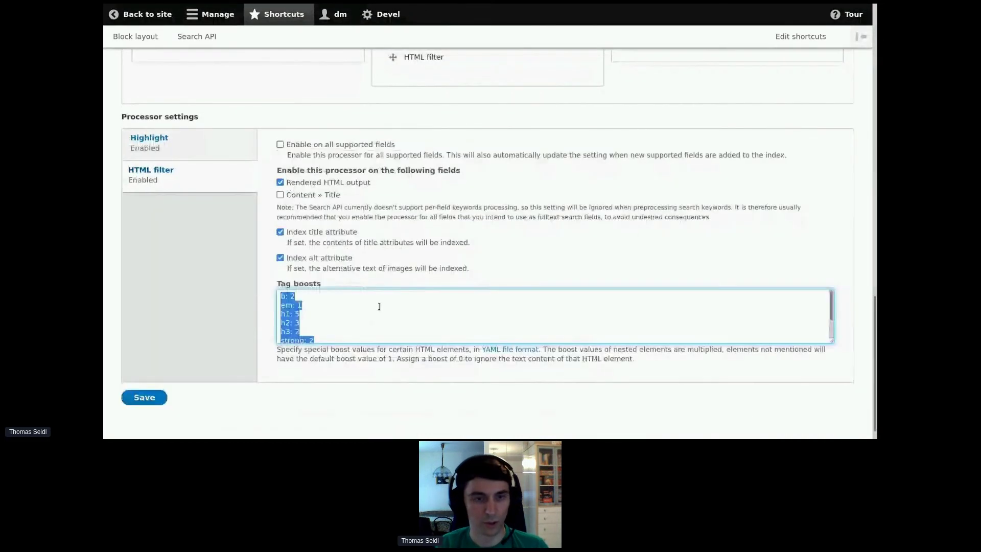
pyautogui.press('BackSpace')
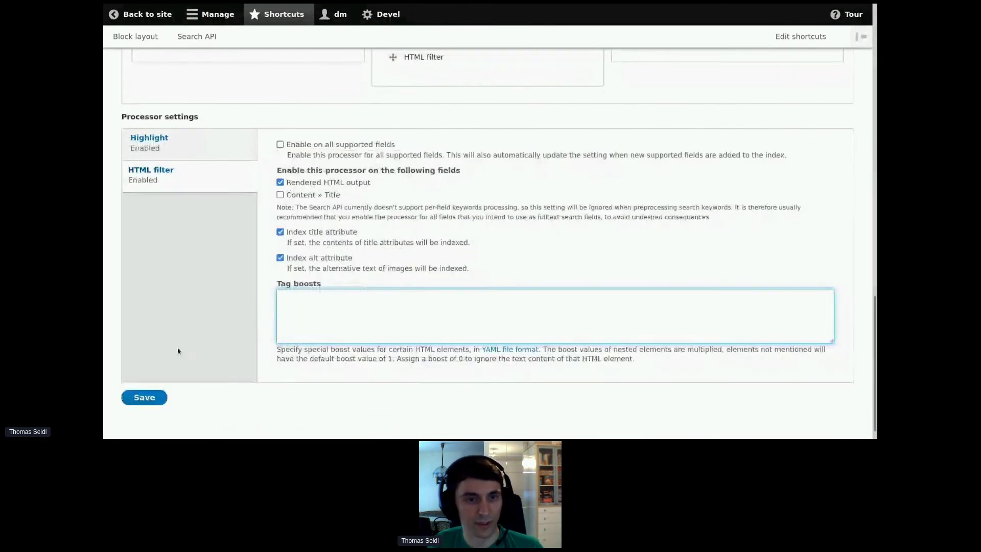
pyautogui.click(135, 397)
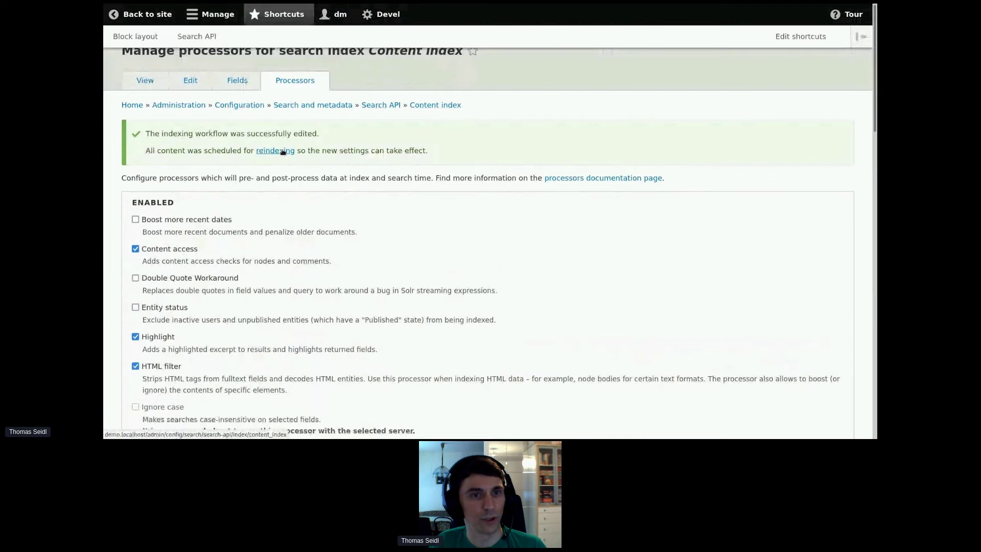
# Index all items of the Content index, and check the Solr server's indexed-items details before and after reloading its page.
pyautogui.click(275, 151)
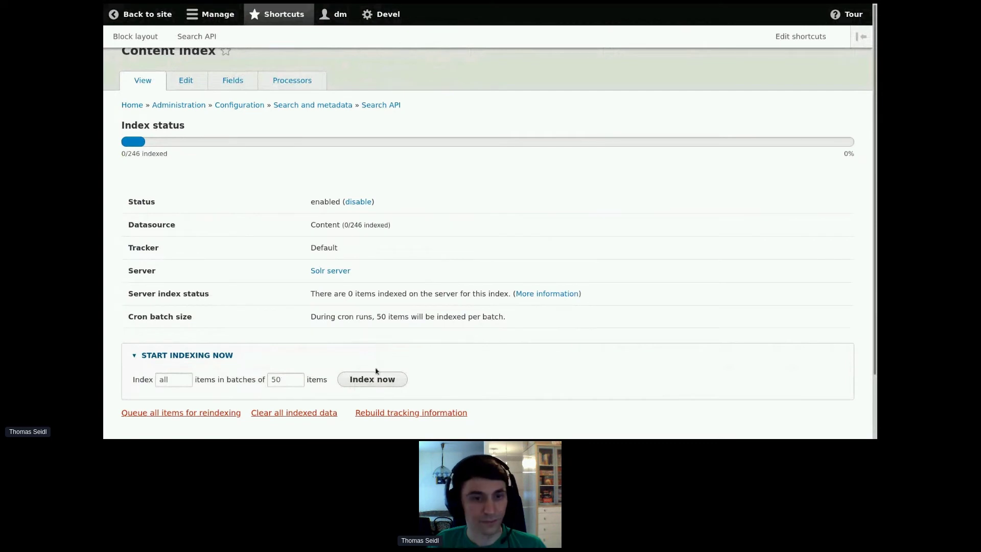
pyautogui.click(373, 380)
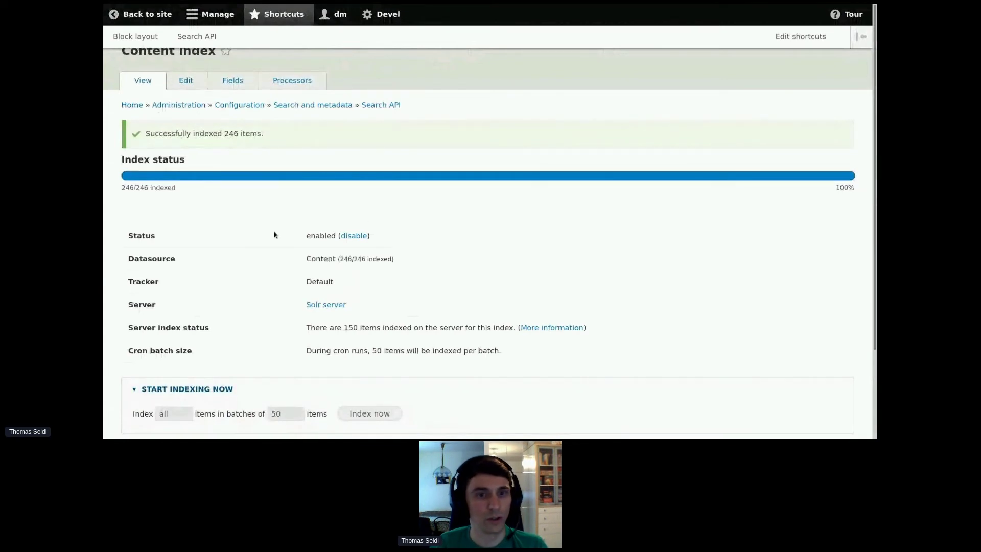
pyautogui.click(325, 304)
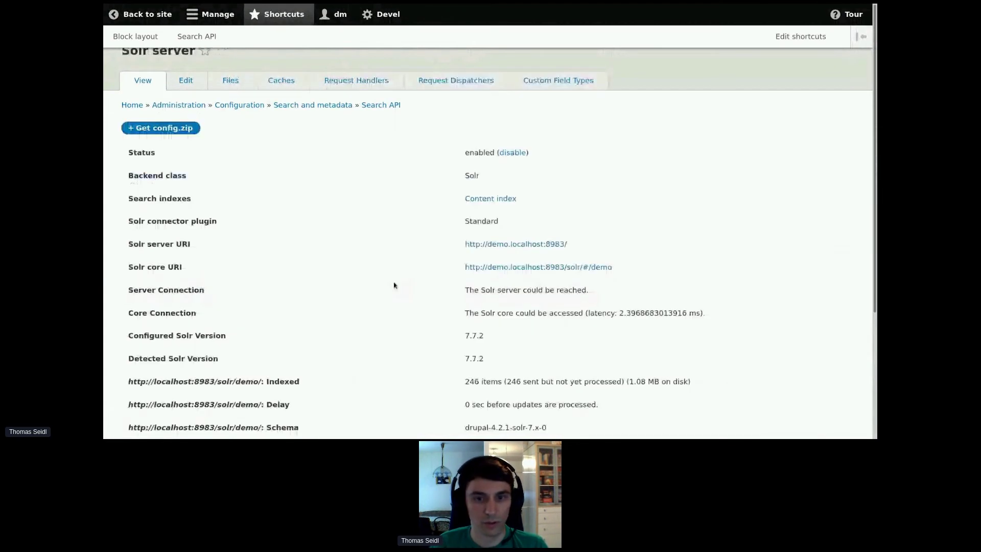
pyautogui.scroll(-1, 491, 320)
pyautogui.scroll(-1, 508, 293)
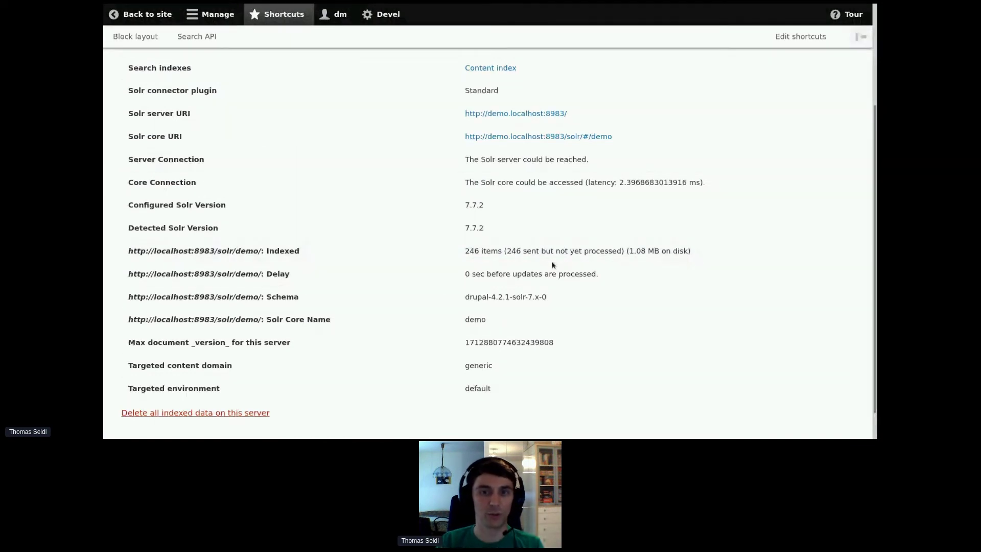
pyautogui.press('F5')
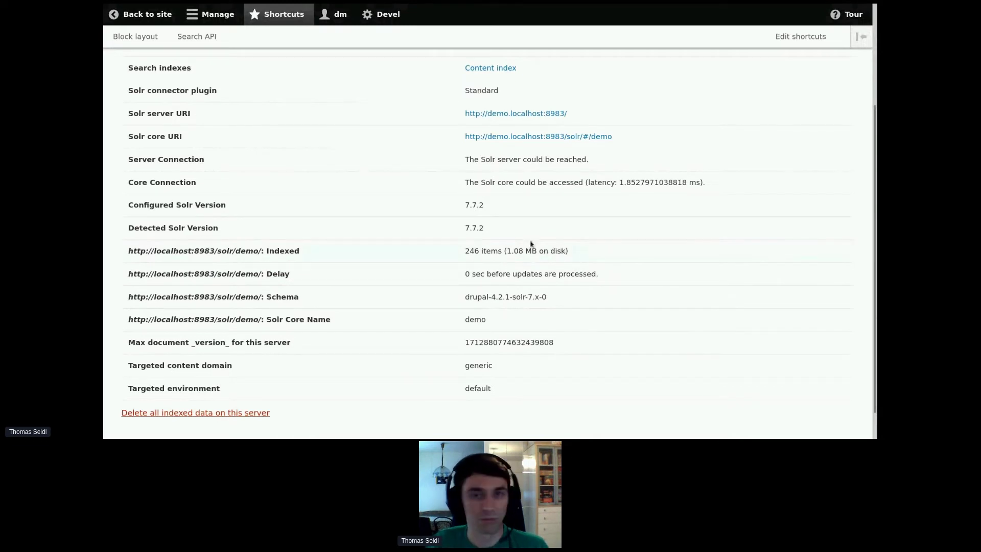
pyautogui.scroll(3, 501, 235)
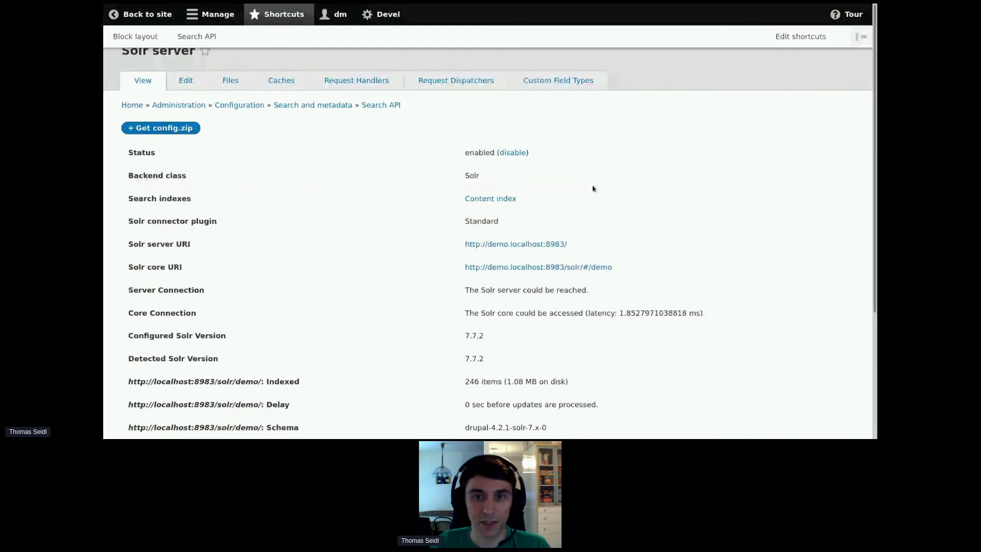
# Return to the site's search page and compare its "joyce" results in Deutsch and in English.
pyautogui.click(143, 15)
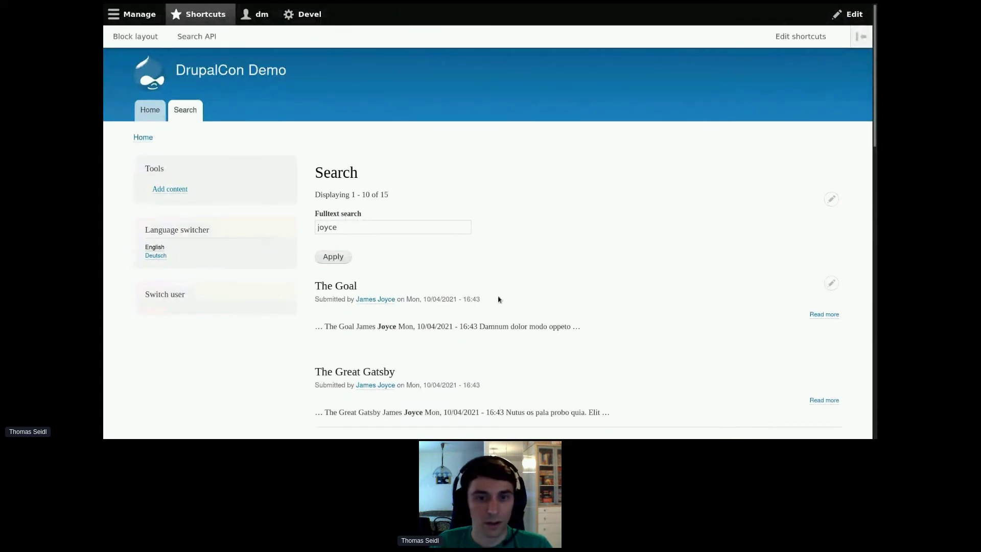
pyautogui.click(156, 256)
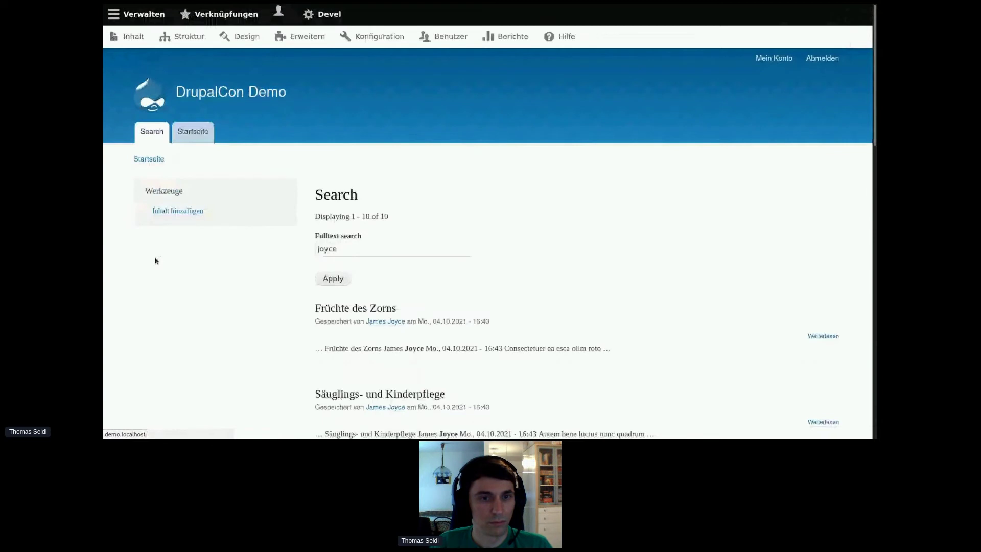
pyautogui.click(157, 247)
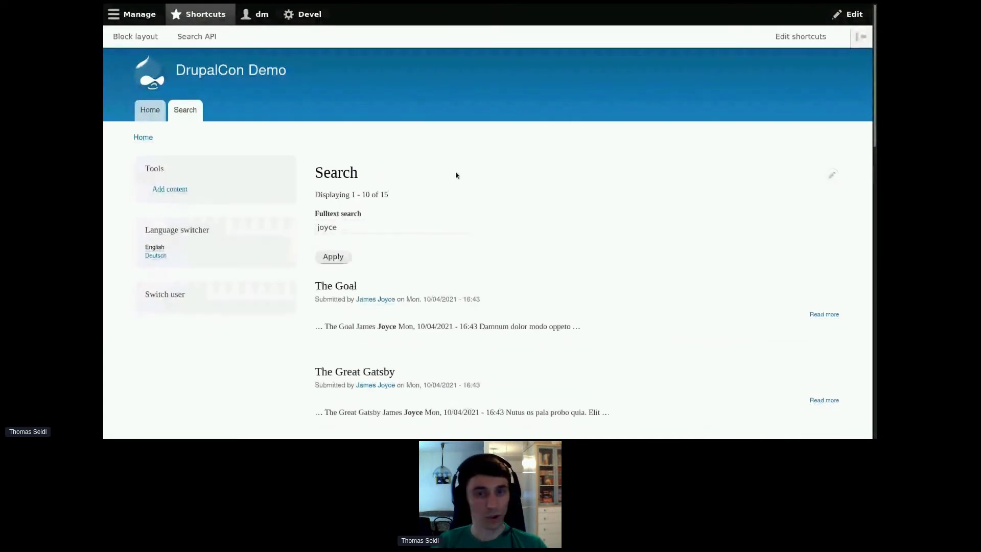
pyautogui.press('super')
pyautogui.click(647, 277)
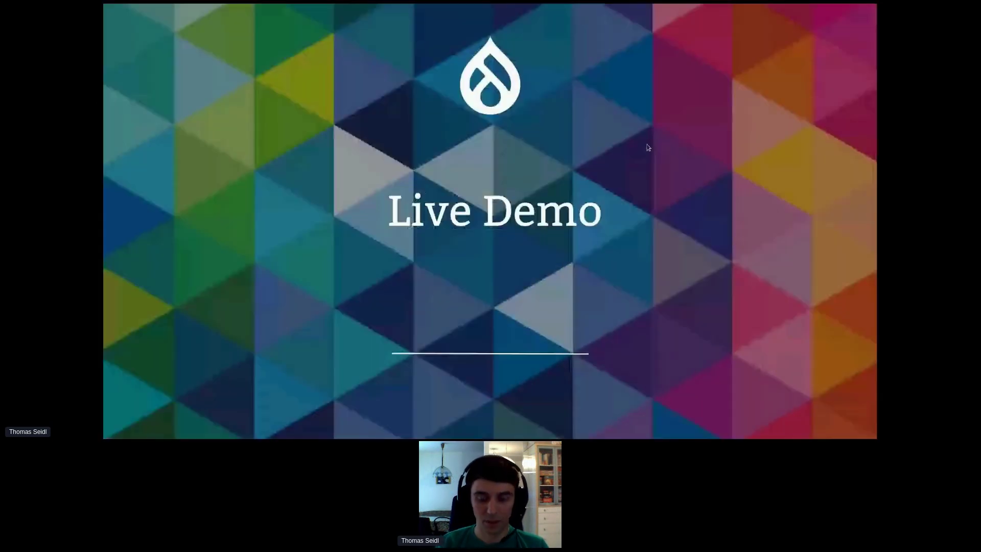
pyautogui.press('Right')
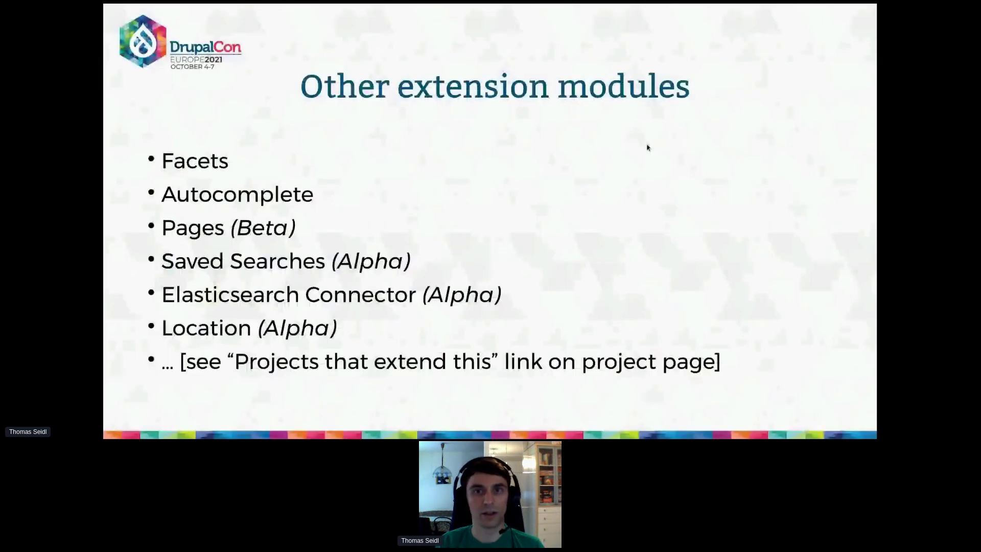
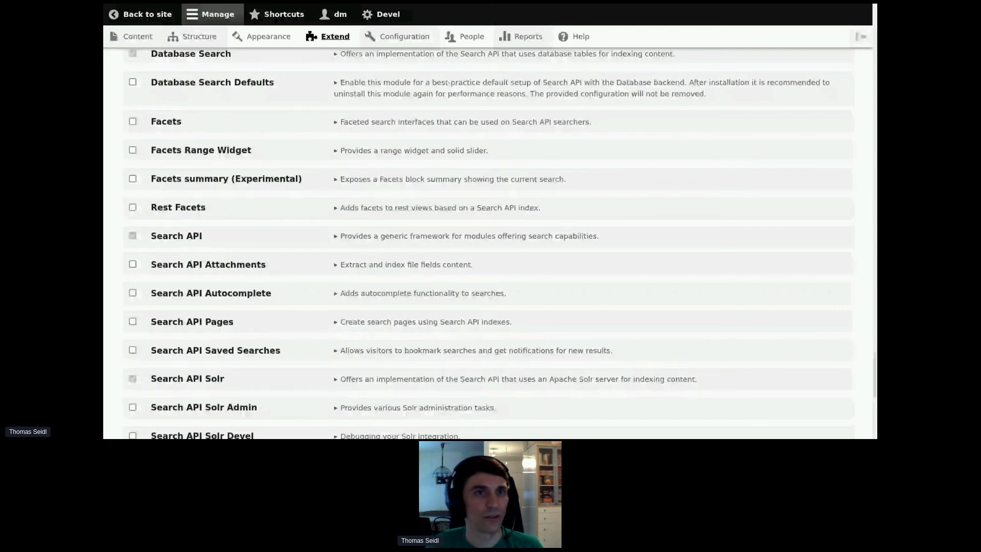
# Open the Search view for editing, examine its query options on access checks, close them unchanged, and switch back to the search page.
pyautogui.hotkey('ctrl', 'Tab')
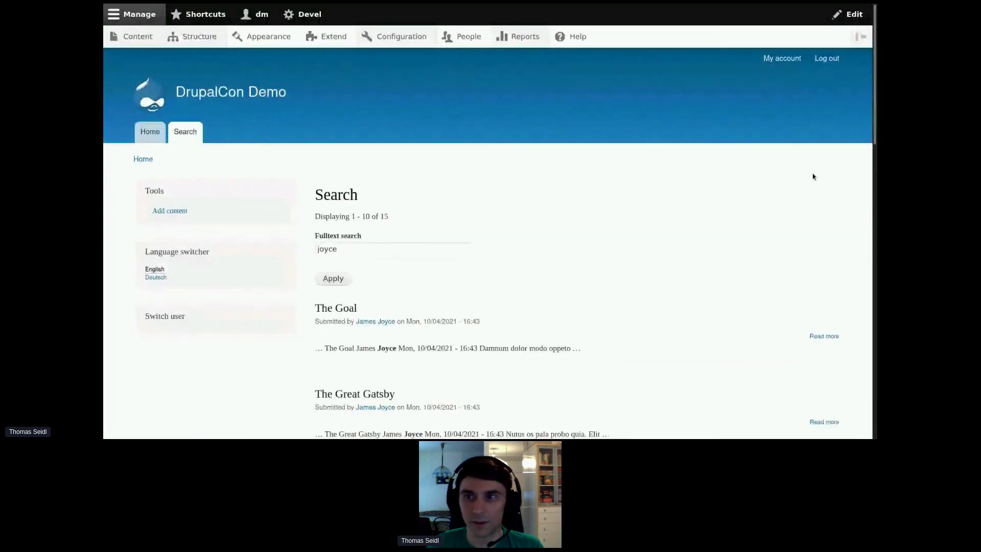
pyautogui.moveTo(762, 227)
pyautogui.click(832, 223)
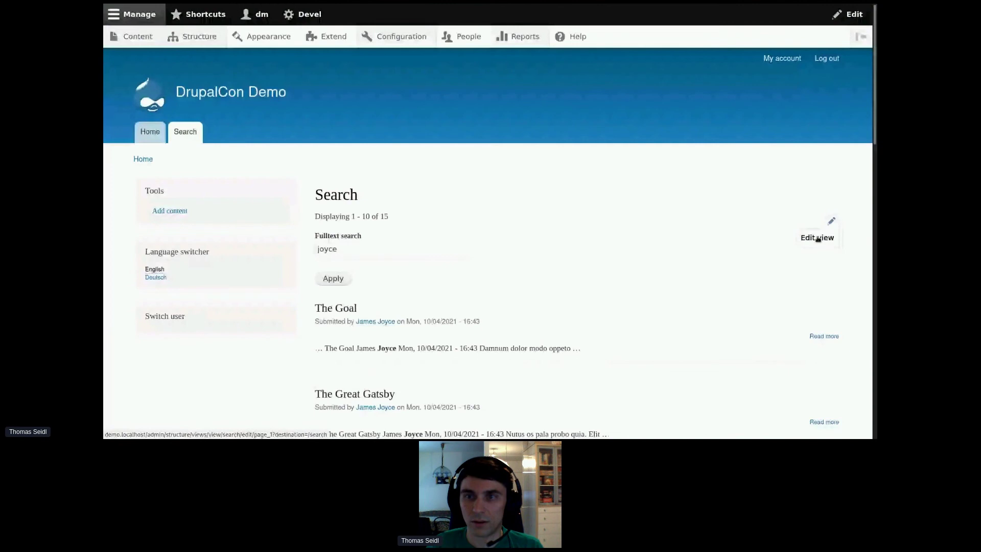
pyautogui.click(818, 237)
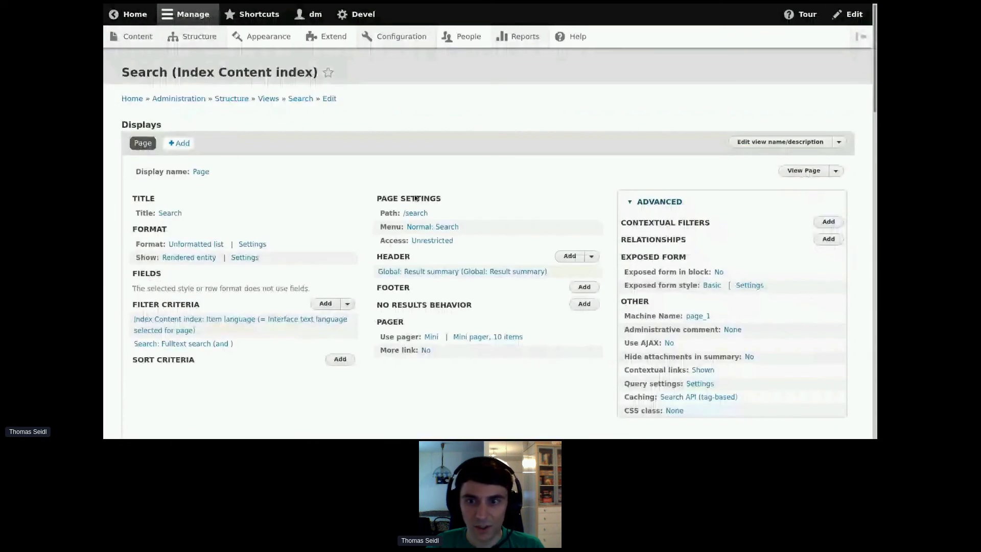
pyautogui.click(699, 384)
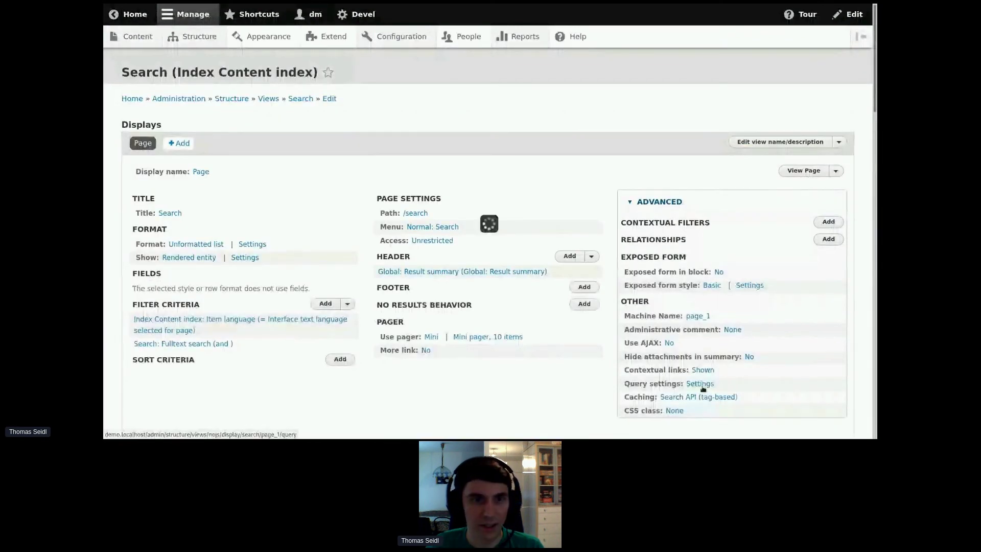
pyautogui.scroll(-1, 244, 214)
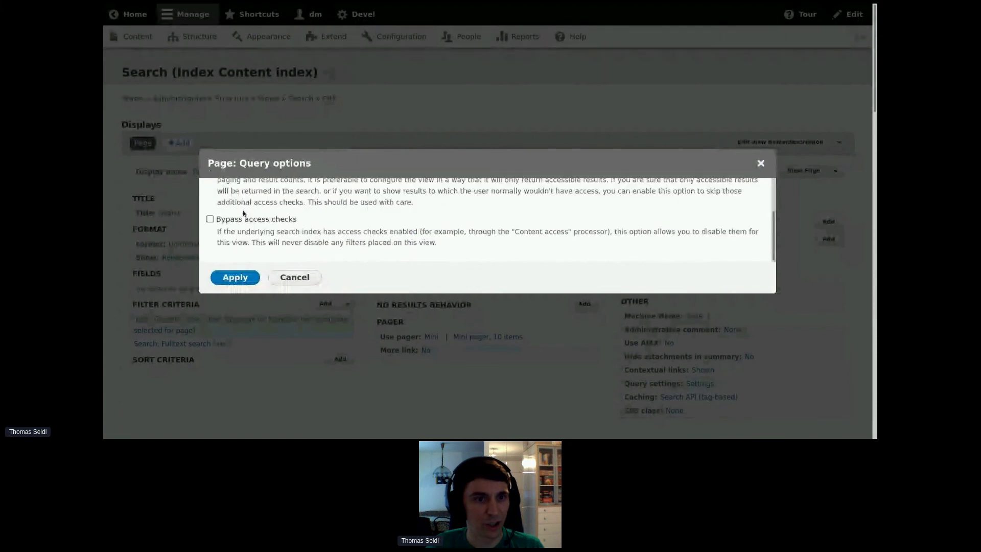
pyautogui.scroll(1, 238, 190)
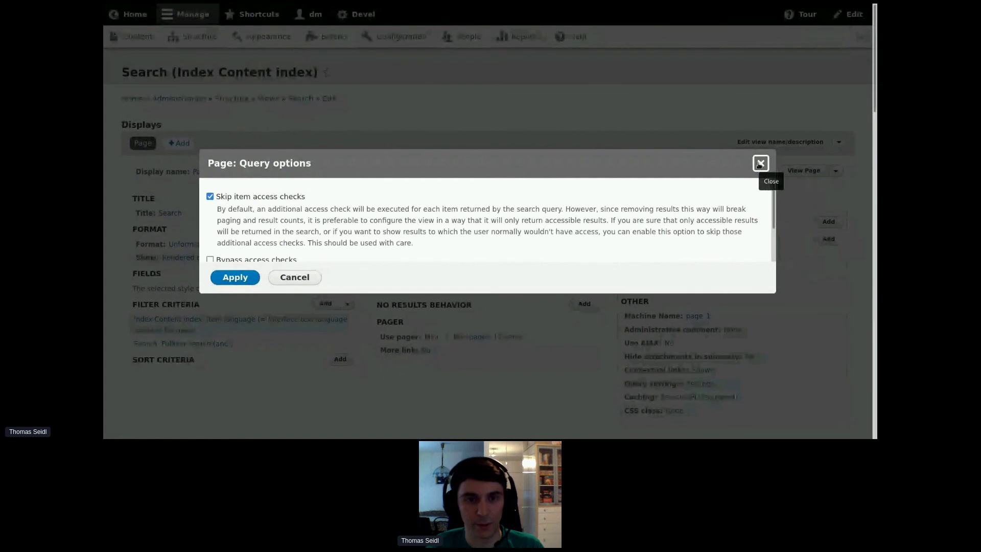
pyautogui.click(761, 163)
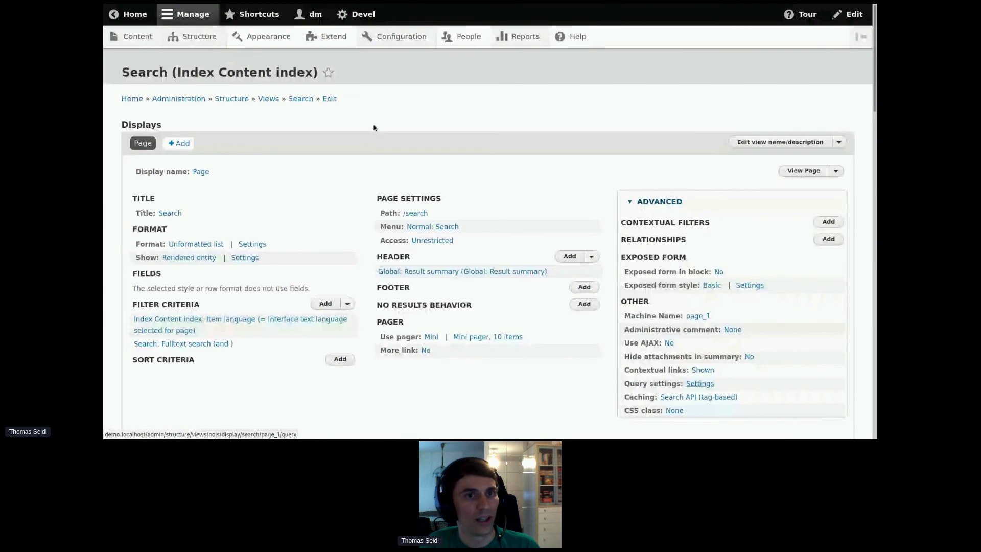
pyautogui.hotkey('ctrl', 'Tab')
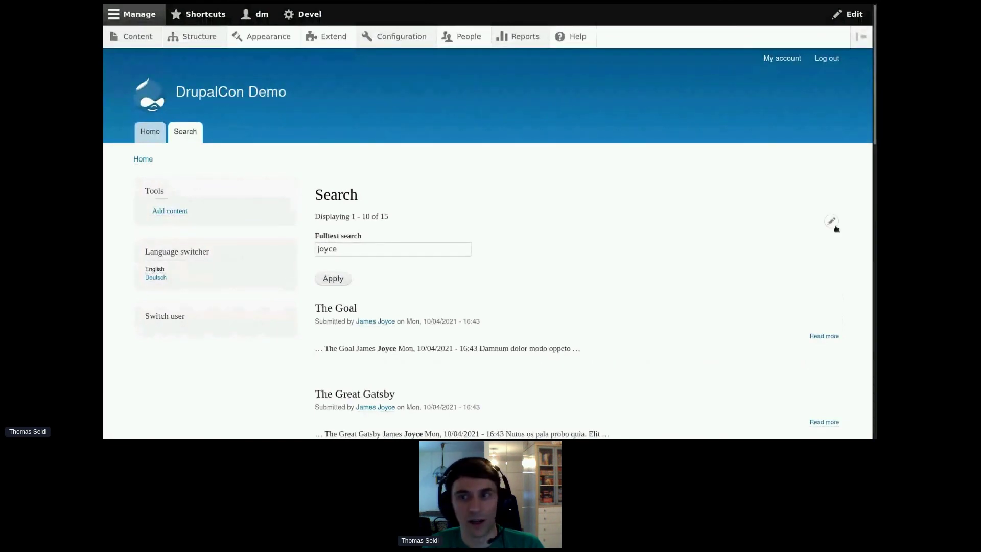
# Return to editing the Search view and change its row display from rendered entity to Fields.
pyautogui.hotkey('alt', 'Left')
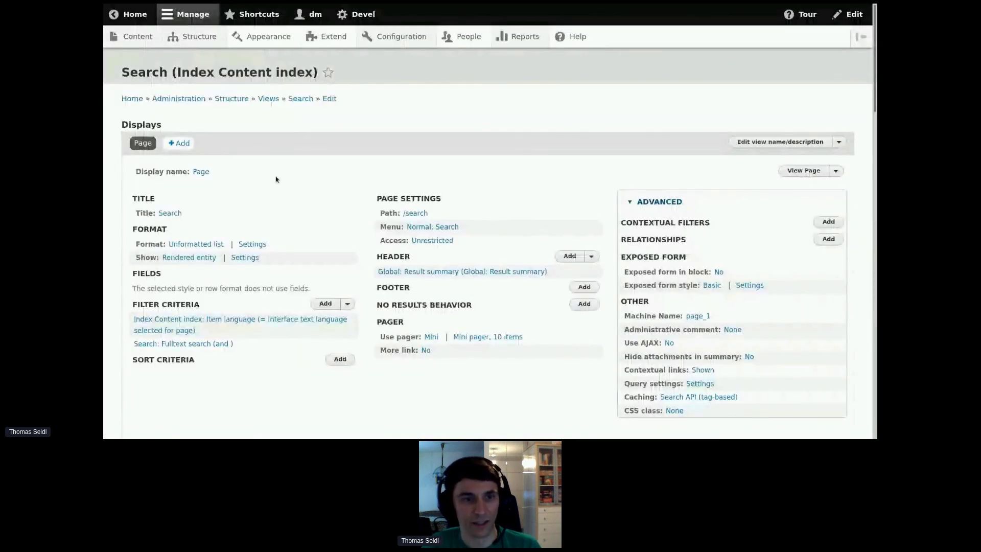
pyautogui.click(205, 260)
pyautogui.click(218, 205)
pyautogui.click(250, 267)
pyautogui.click(240, 330)
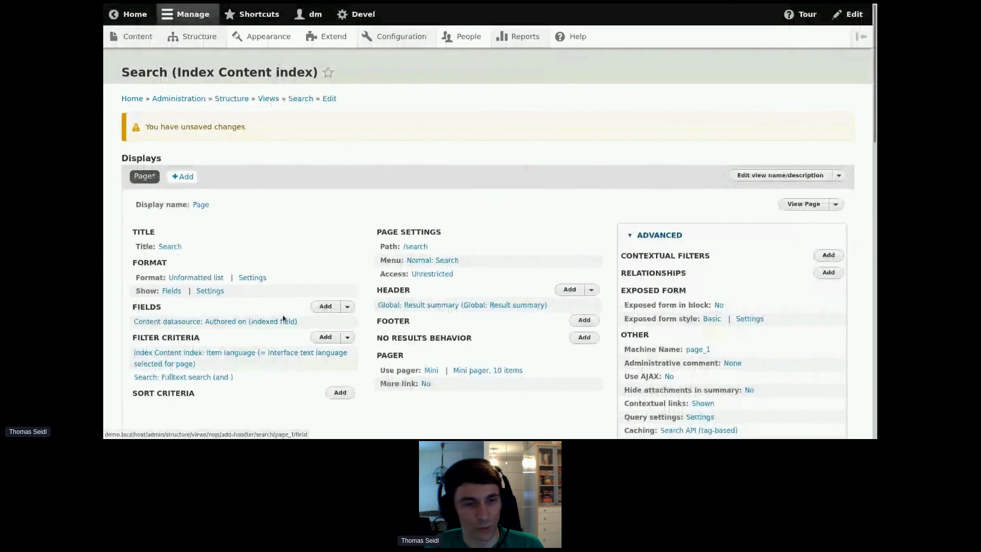
# Examine the Authored on (indexed field) rendering options with entity field rendering turned off, and close them without applying.
pyautogui.click(235, 321)
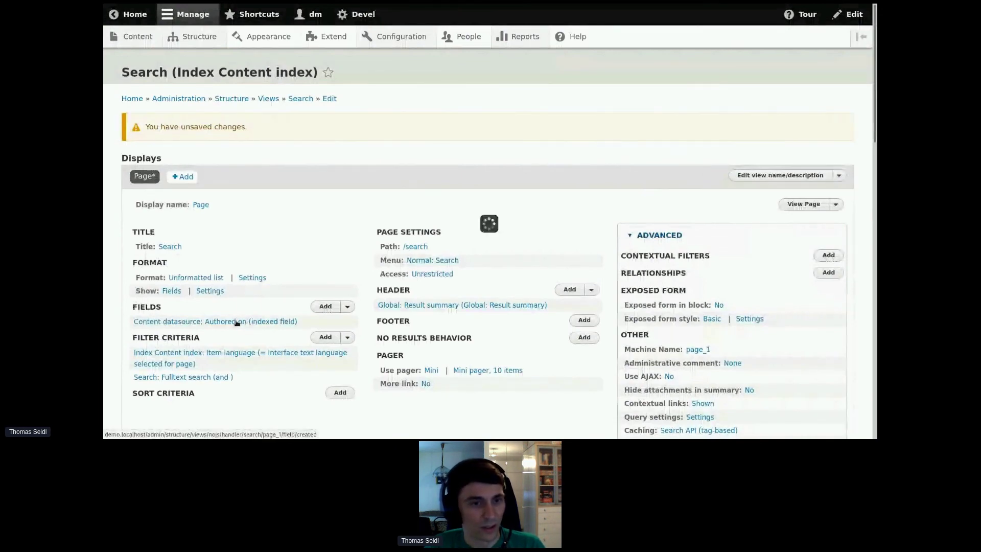
pyautogui.press('Escape')
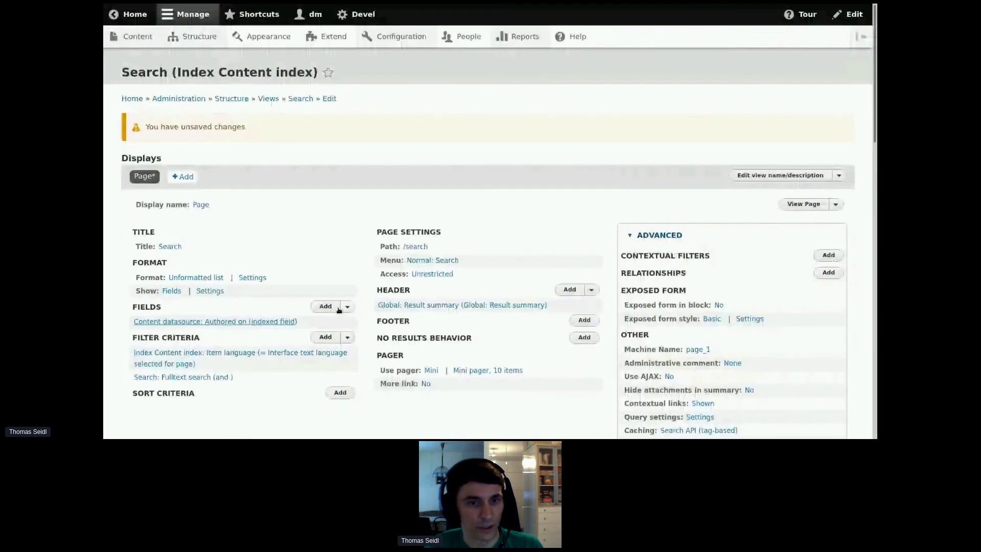
pyautogui.click(337, 307)
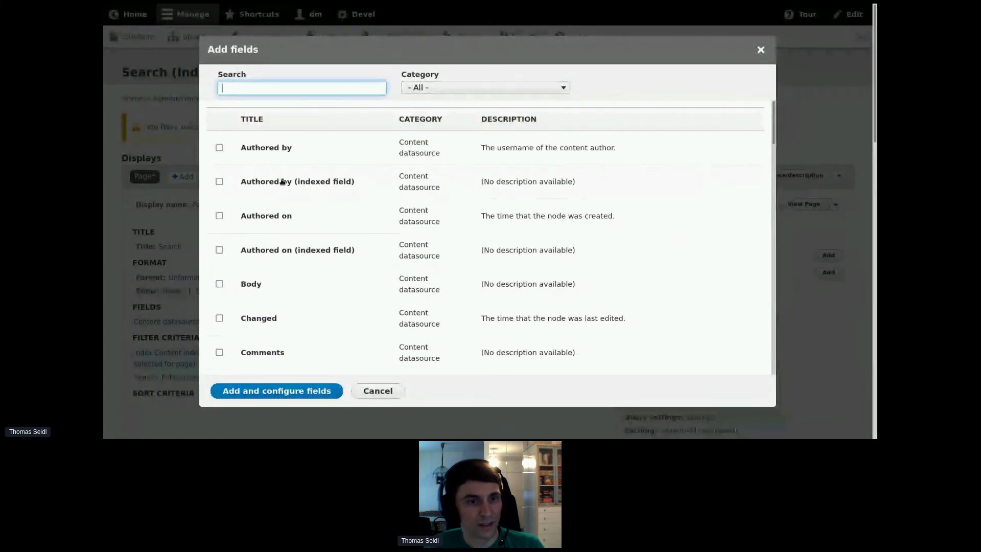
pyautogui.press('Escape')
pyautogui.click(253, 322)
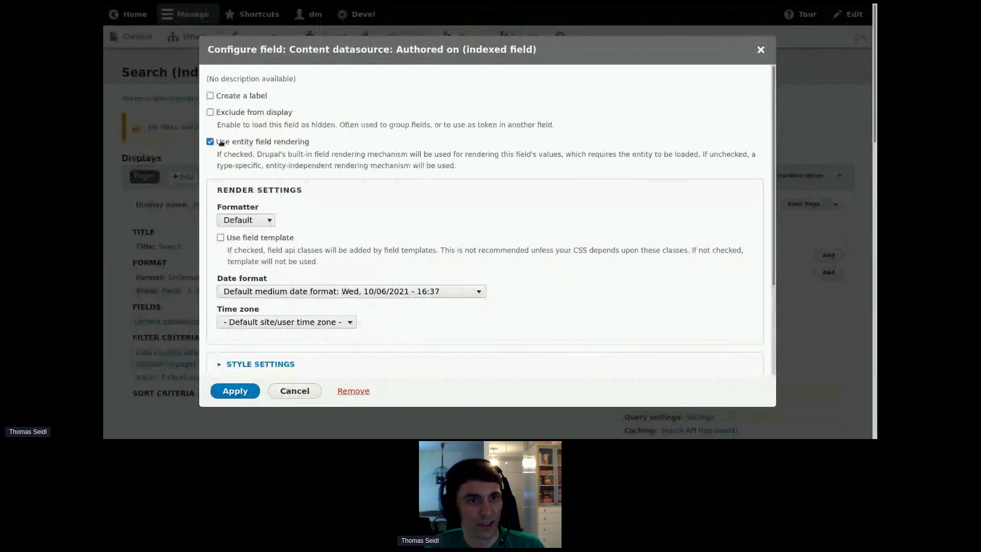
pyautogui.click(227, 144)
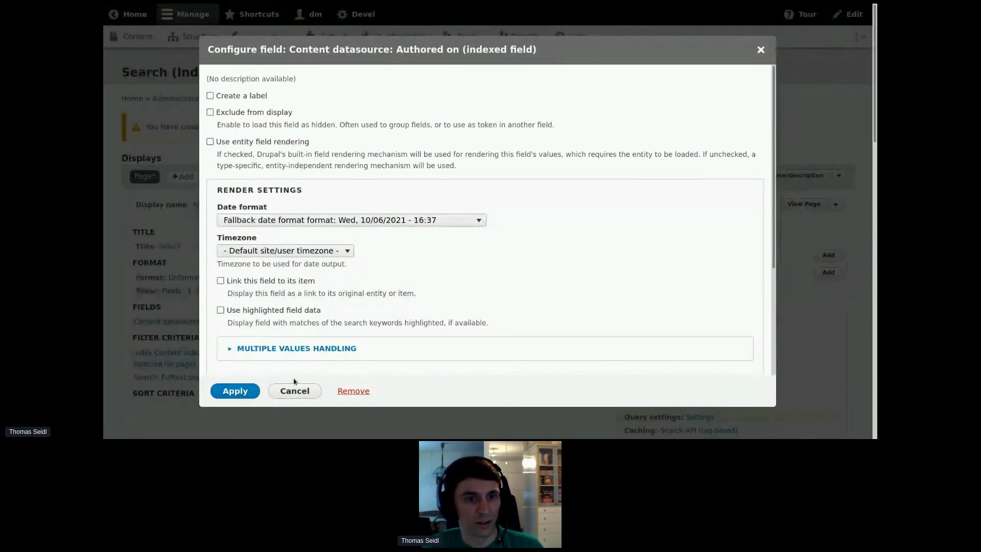
pyautogui.click(762, 49)
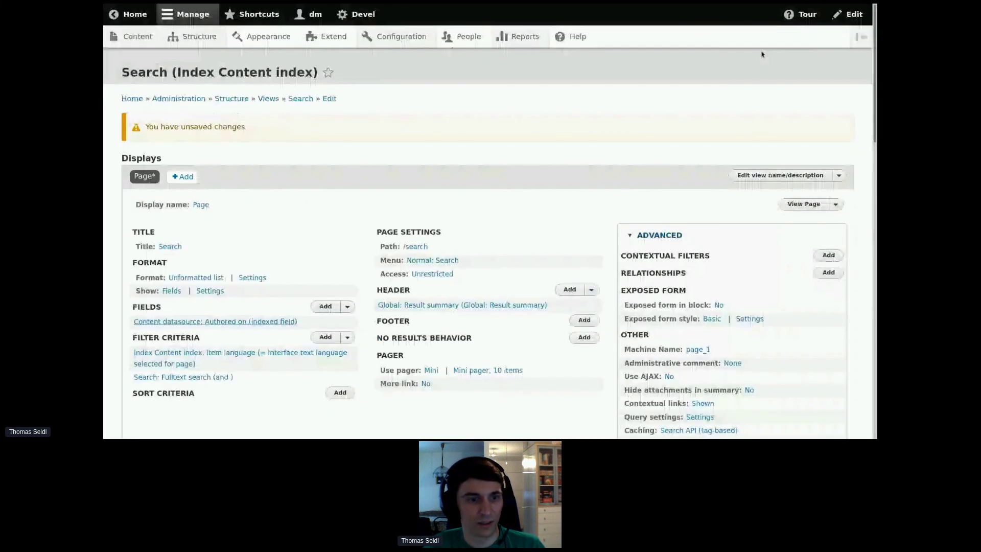
# Discard the view's unsaved changes and search for "joyce" on the site's search page.
pyautogui.scroll(-2, 210, 374)
pyautogui.click(215, 427)
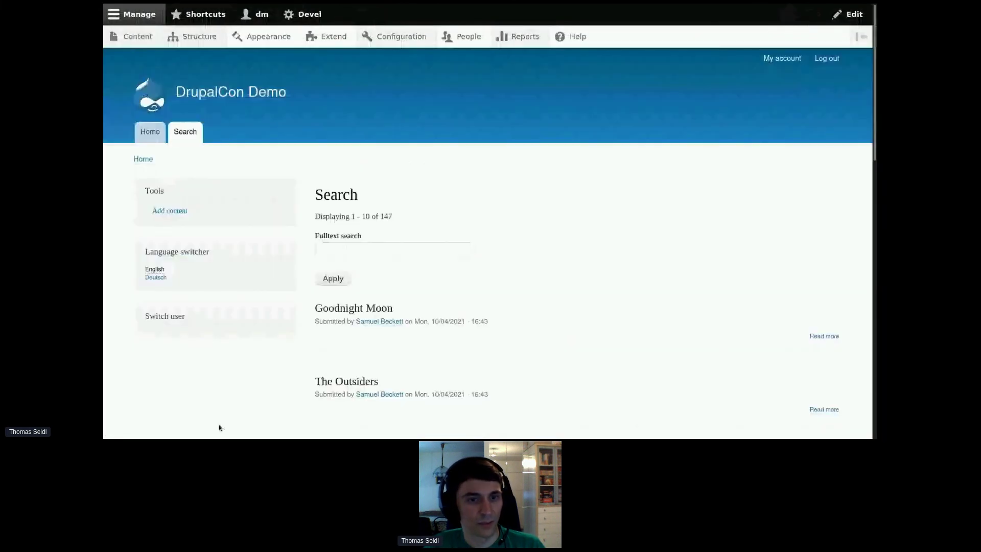
pyautogui.write('joyce')
pyautogui.press('Return')
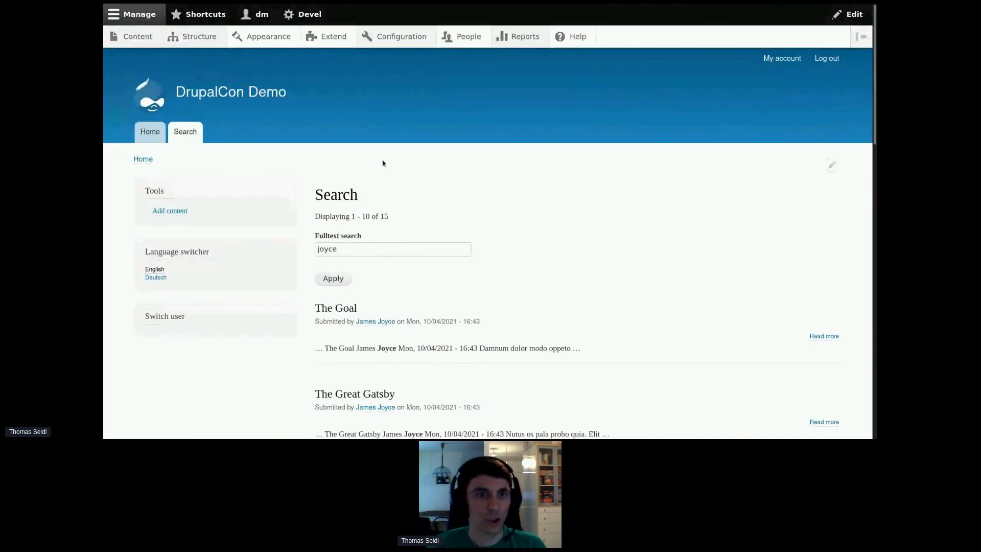
# Install the Facets and Search API Autocomplete modules.
pyautogui.click(327, 37)
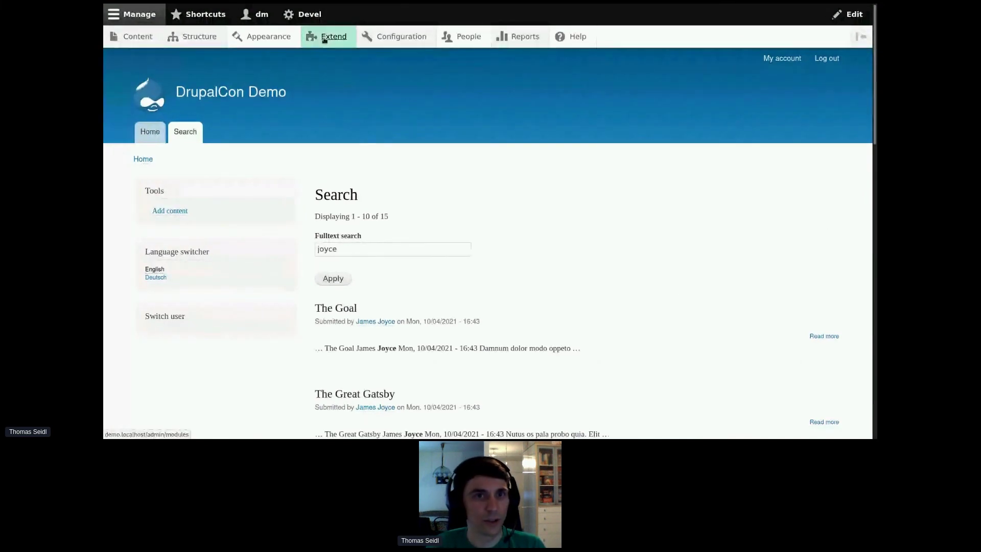
pyautogui.scroll(-20, 357, 212)
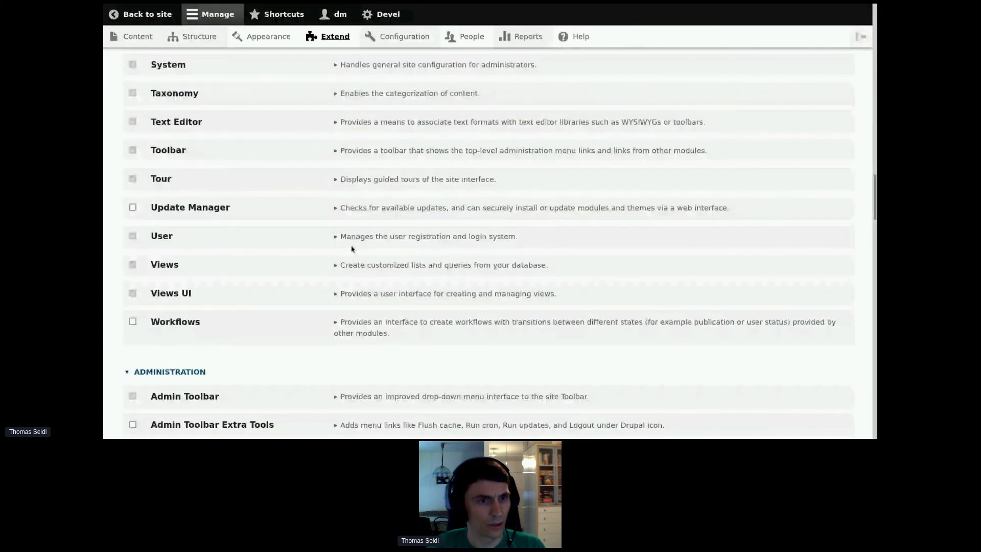
pyautogui.scroll(-10, 351, 249)
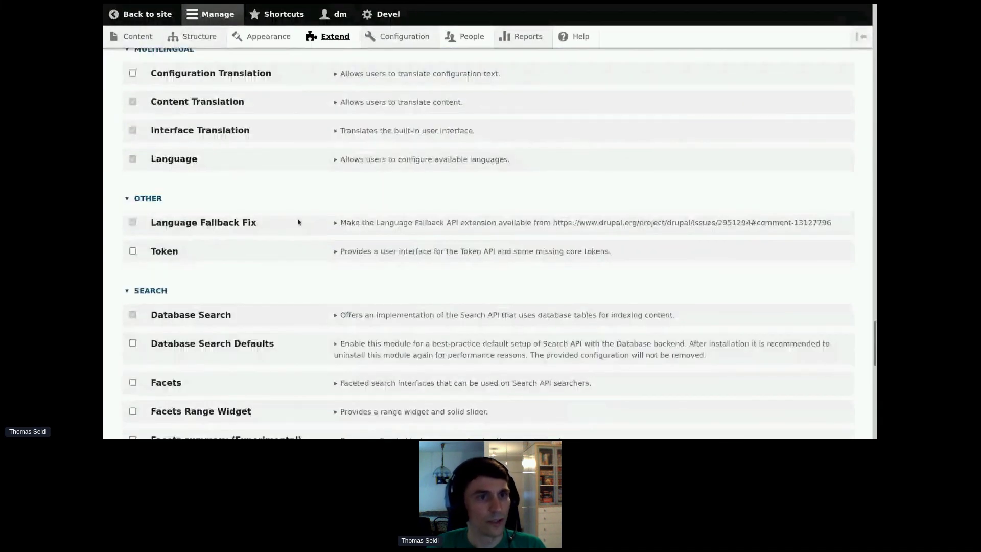
pyautogui.scroll(-5, 298, 221)
pyautogui.click(165, 122)
pyautogui.scroll(-2, 193, 203)
pyautogui.click(192, 227)
pyautogui.scroll(-5, 145, 393)
pyautogui.click(146, 382)
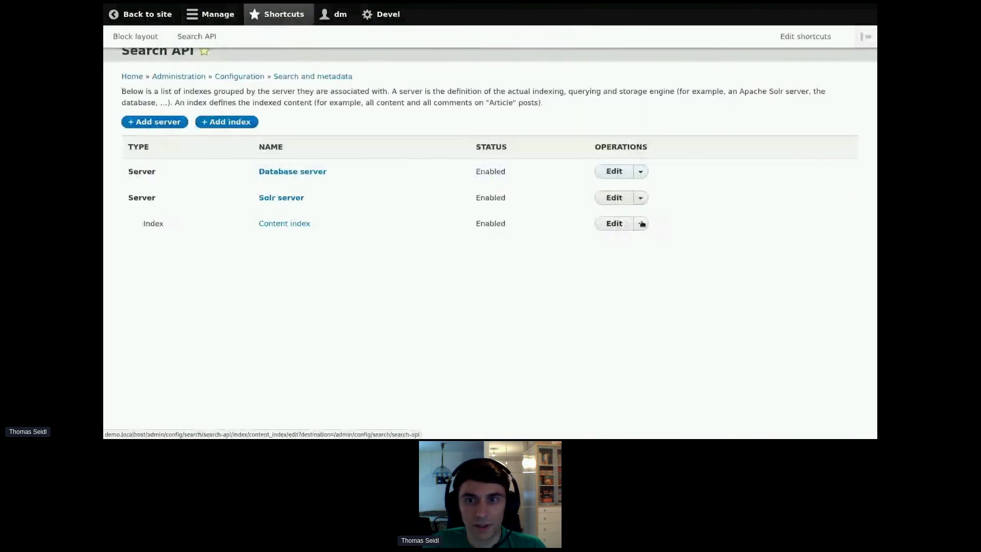
# Open the Content index's autocomplete settings, enable autocompletion for the Search view, and save.
pyautogui.click(640, 224)
pyautogui.click(641, 266)
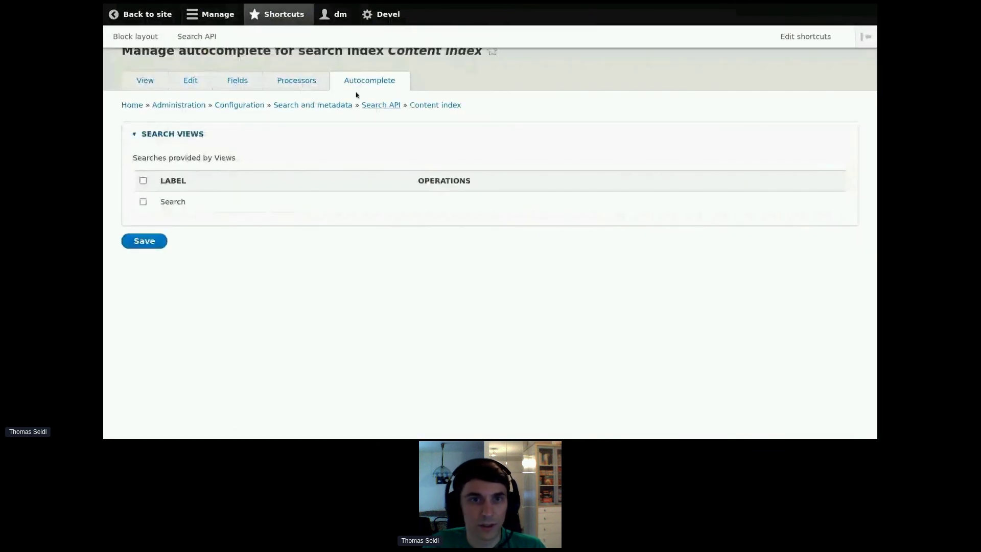
pyautogui.click(143, 202)
pyautogui.click(145, 241)
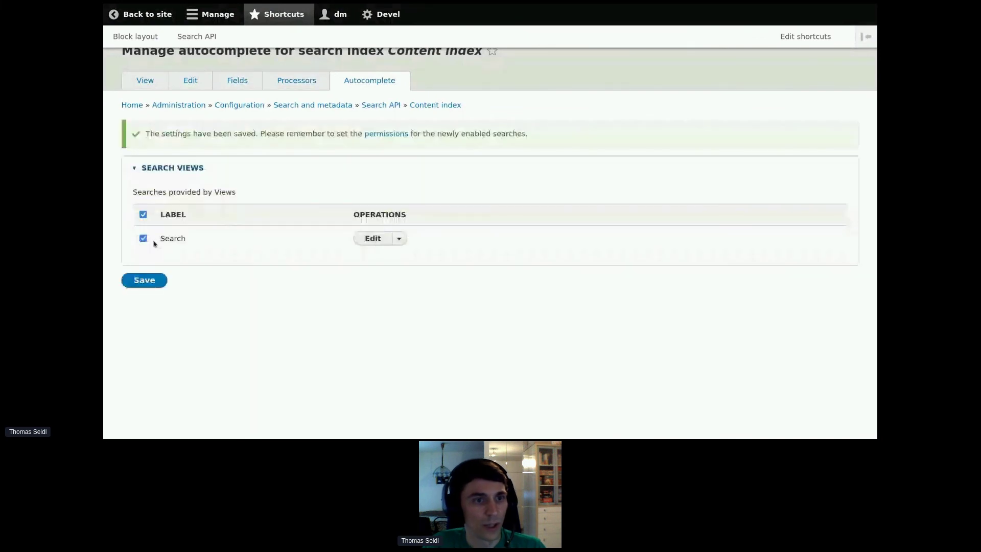
# Grant anonymous and authenticated users permission to use autocomplete for the Search search, and save the permissions.
pyautogui.click(382, 134)
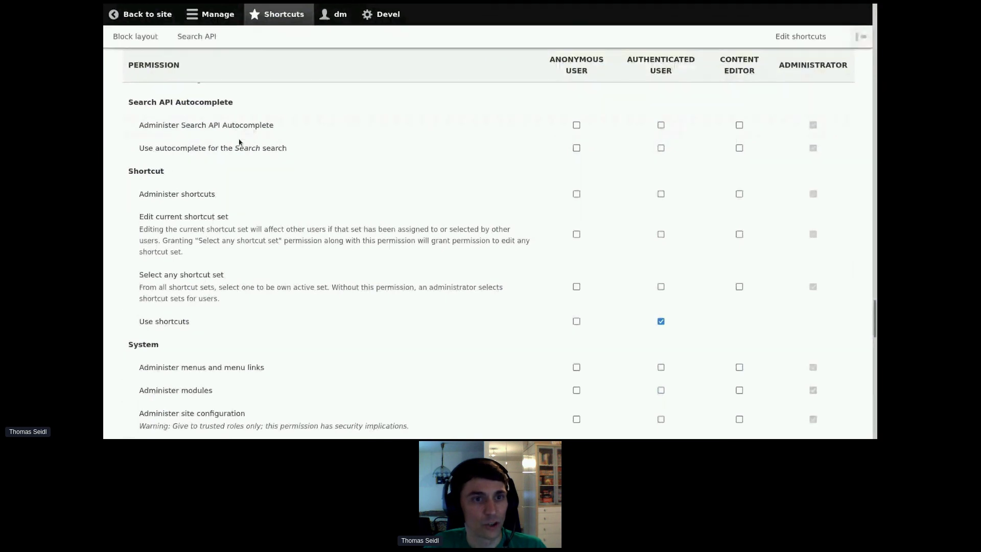
pyautogui.click(576, 148)
pyautogui.click(660, 149)
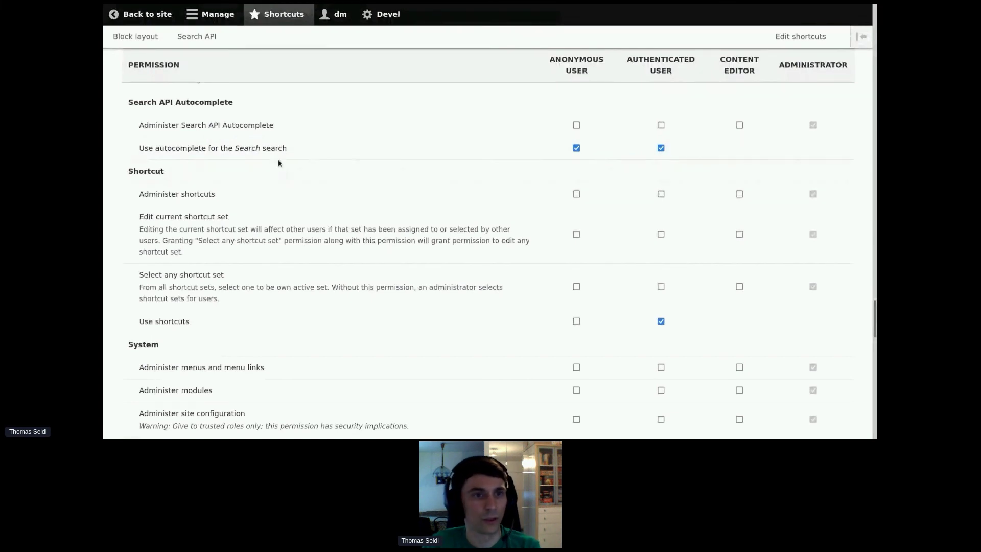
pyautogui.scroll(-7, 187, 225)
pyautogui.scroll(-10, 188, 225)
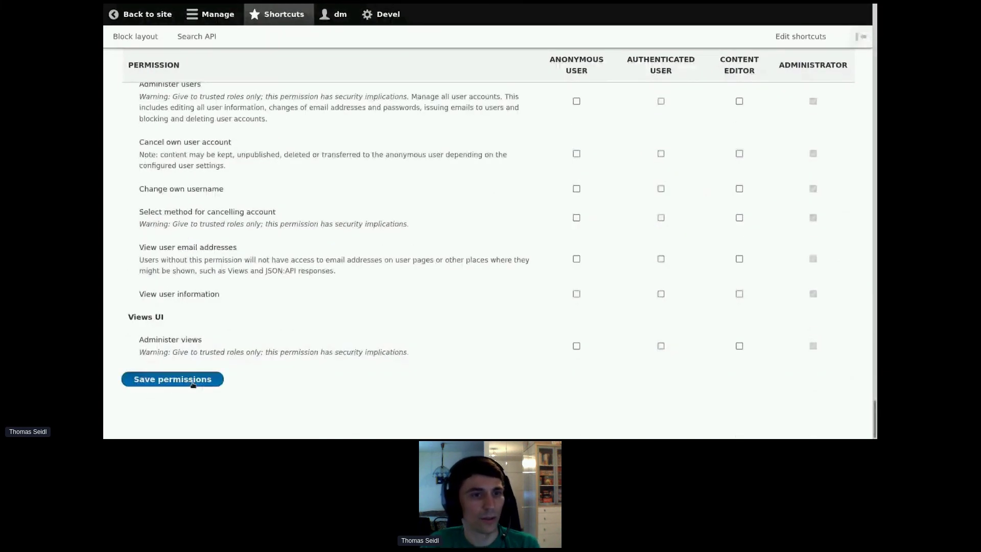
pyautogui.click(193, 381)
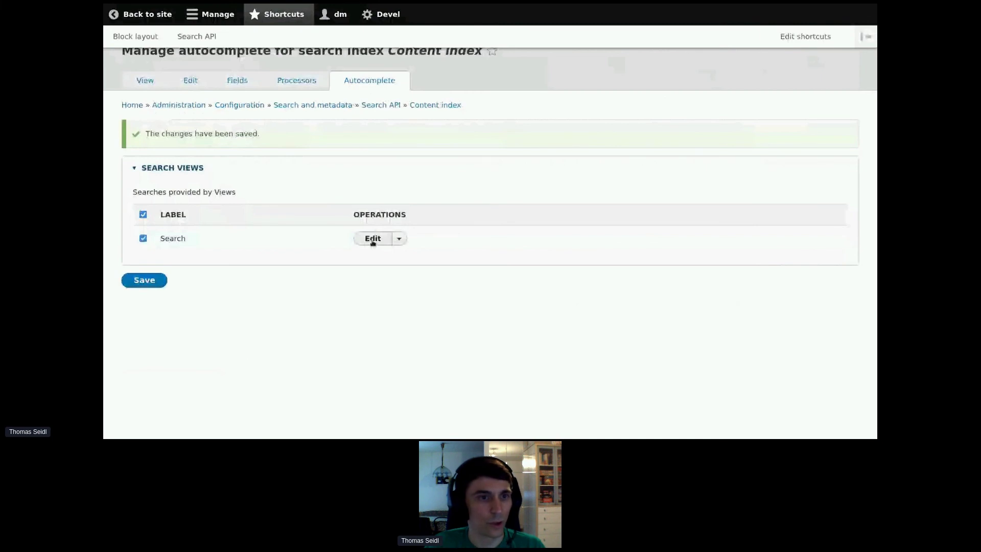
# Configure the Search autocompletion to use only the Solr Terms suggester instead of Retrieve from server, and save.
pyautogui.click(373, 239)
pyautogui.click(135, 179)
pyautogui.click(135, 282)
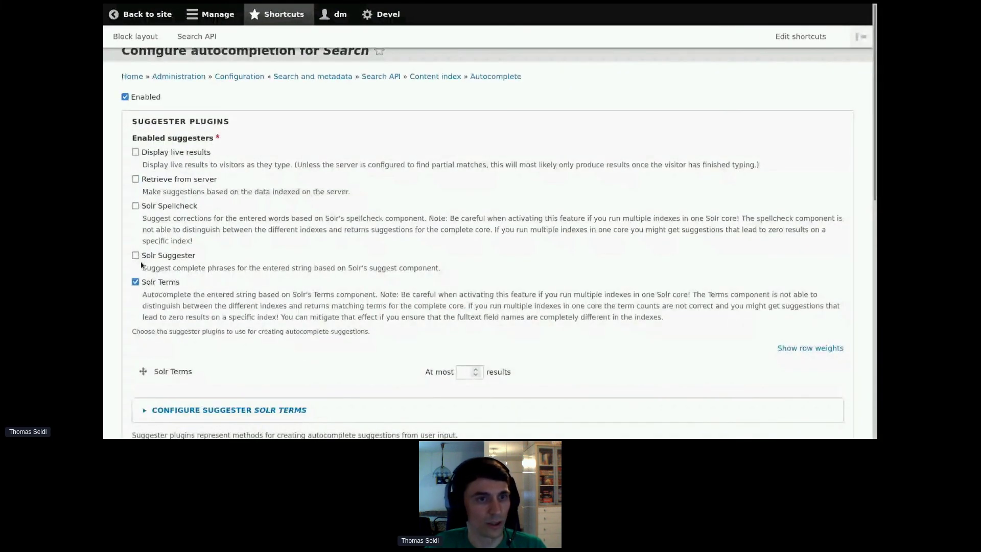
pyautogui.scroll(-3, 223, 189)
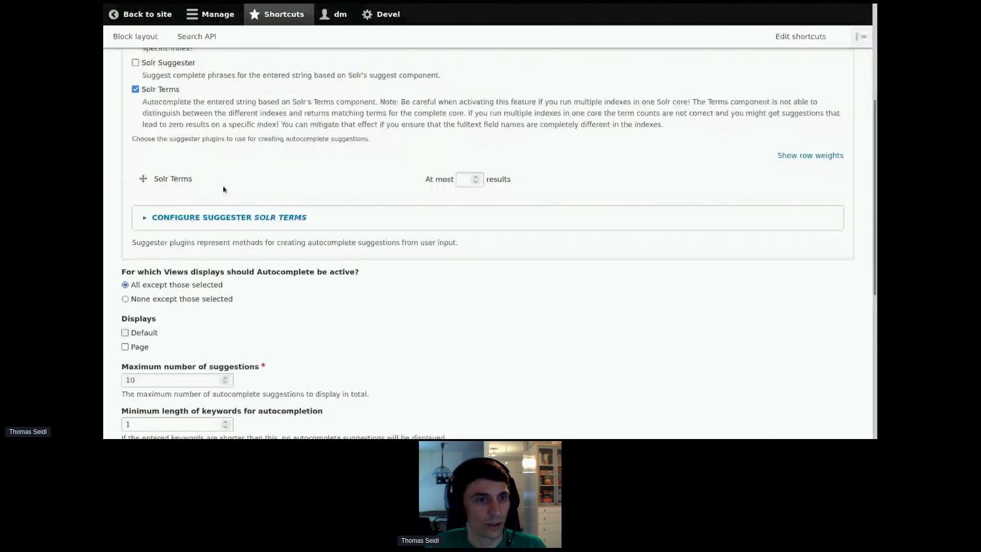
pyautogui.scroll(-3, 224, 190)
pyautogui.scroll(-2, 134, 236)
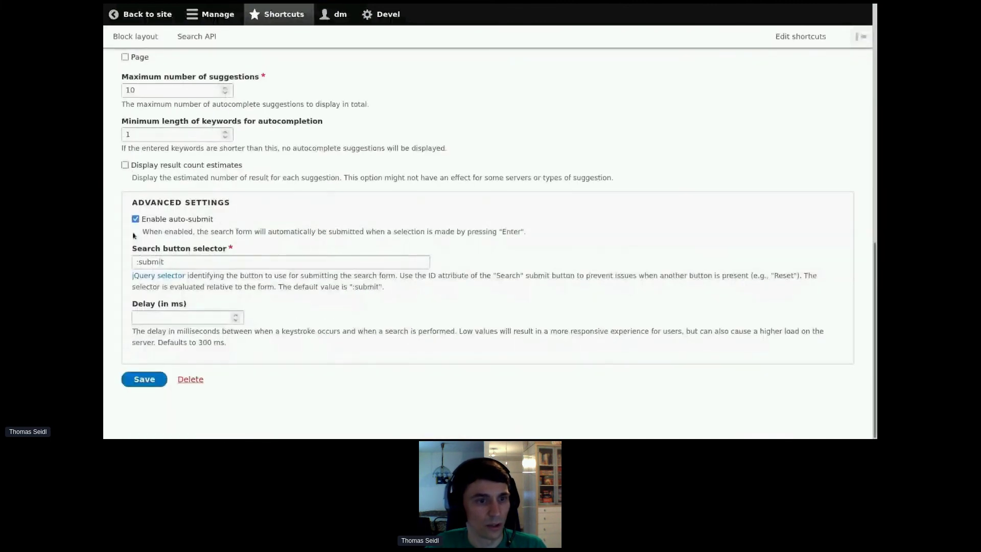
pyautogui.click(153, 384)
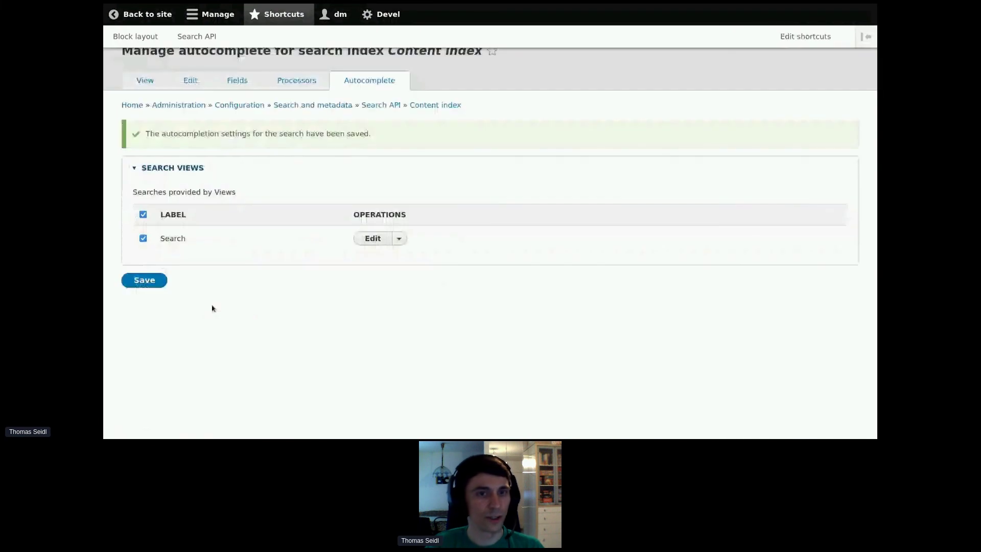
# Add a facet named Genre for the view Search, display Page, using the Genre (field_genre) field.
pyautogui.click(340, 106)
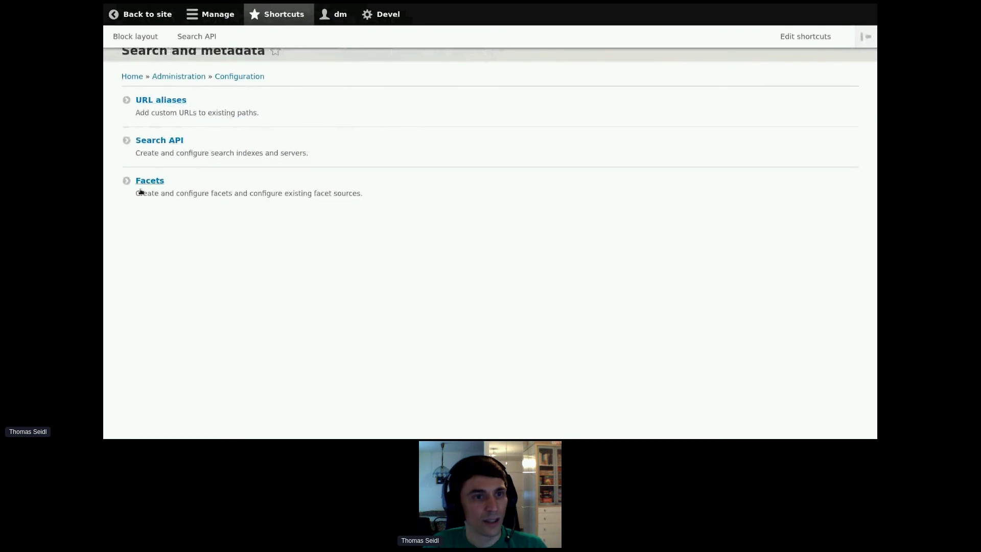
pyautogui.click(164, 182)
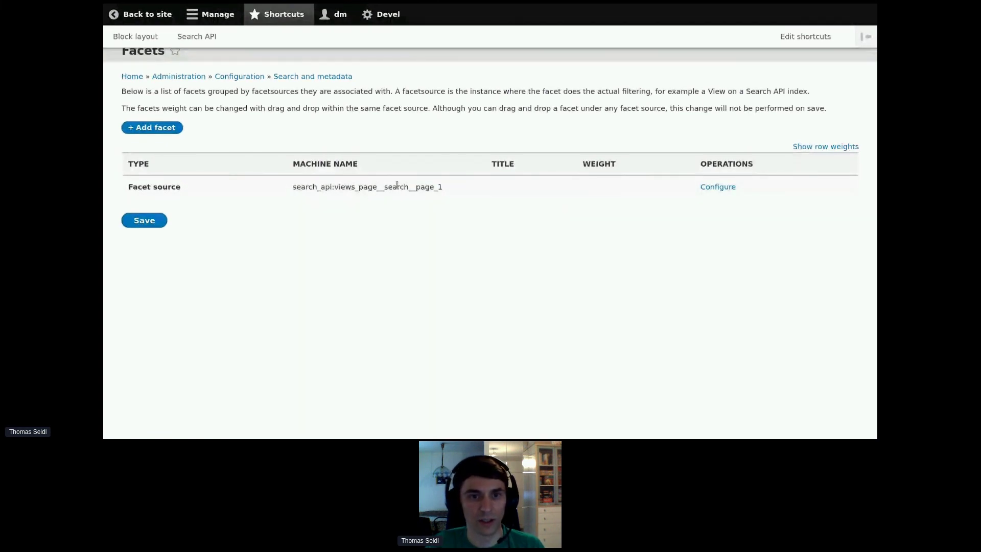
pyautogui.click(162, 126)
pyautogui.click(162, 111)
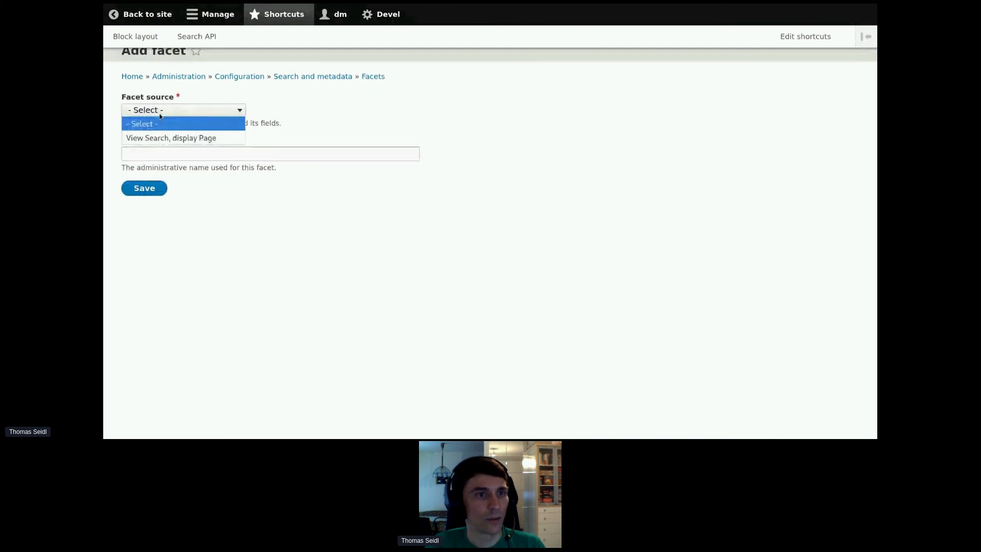
pyautogui.click(208, 139)
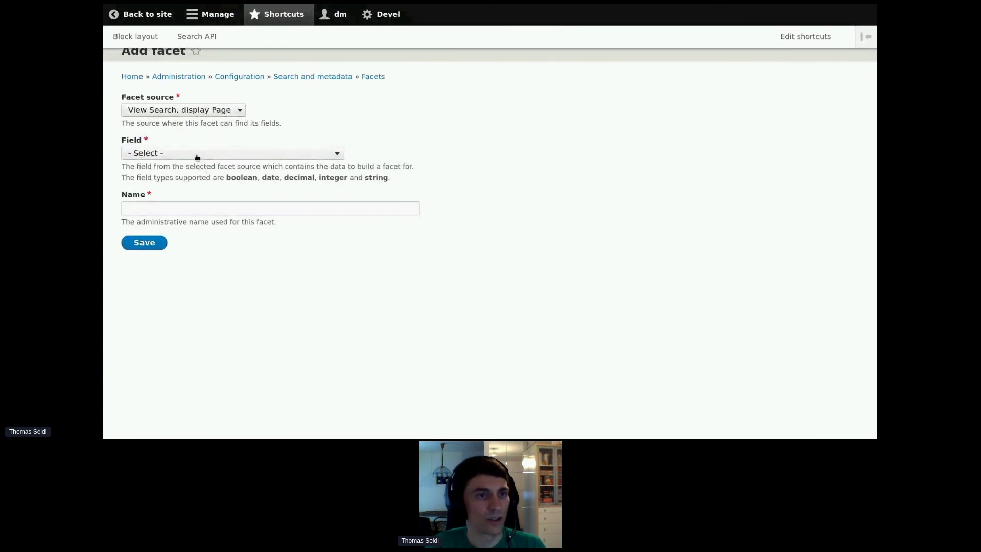
pyautogui.click(196, 153)
pyautogui.click(165, 193)
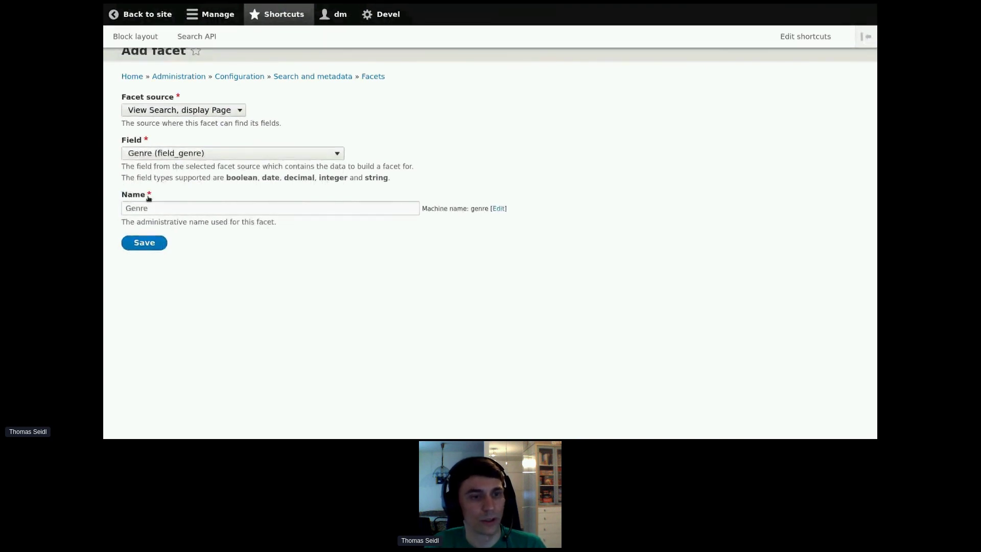
pyautogui.click(147, 246)
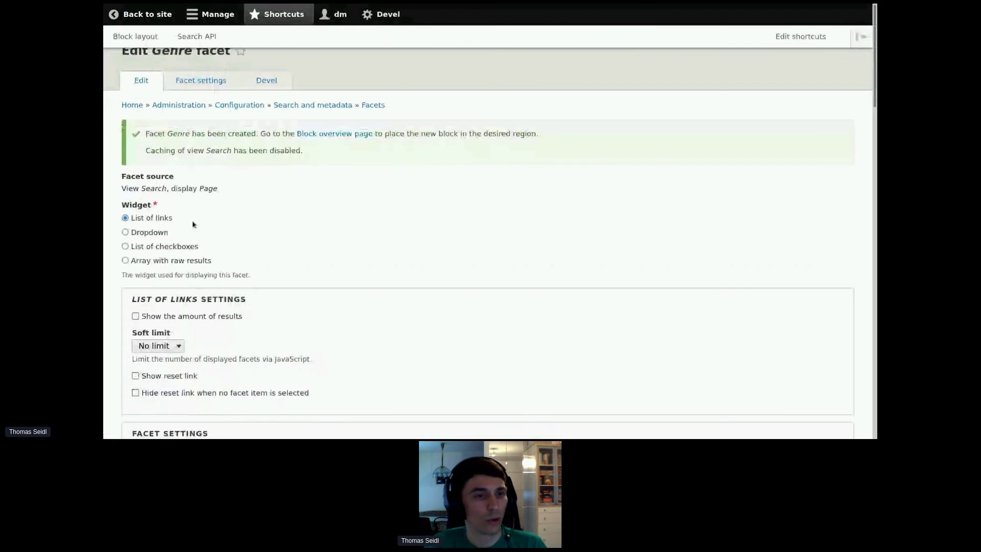
# Set the Genre facet's widget to List of checkboxes and show the amount of results.
pyautogui.click(148, 246)
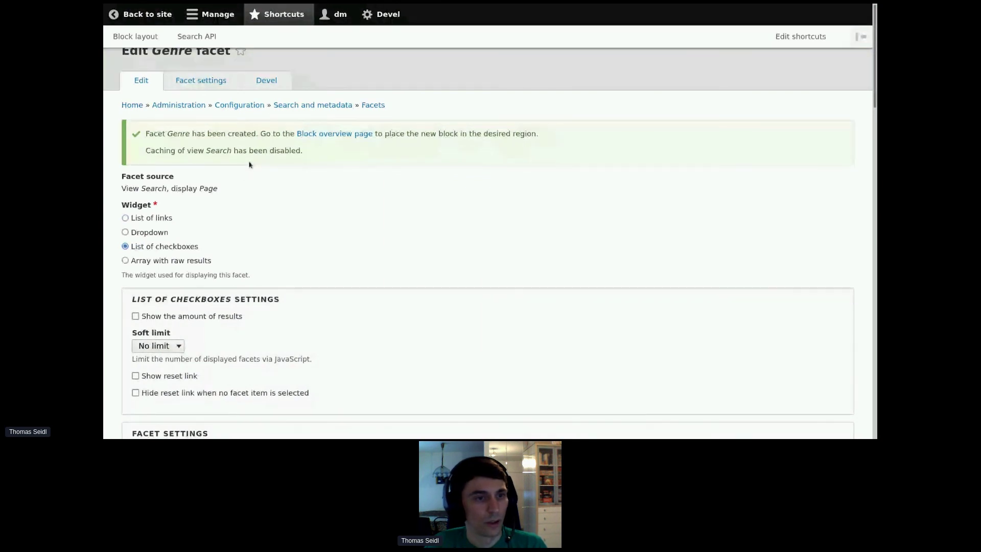
pyautogui.scroll(-3, 250, 164)
pyautogui.click(185, 186)
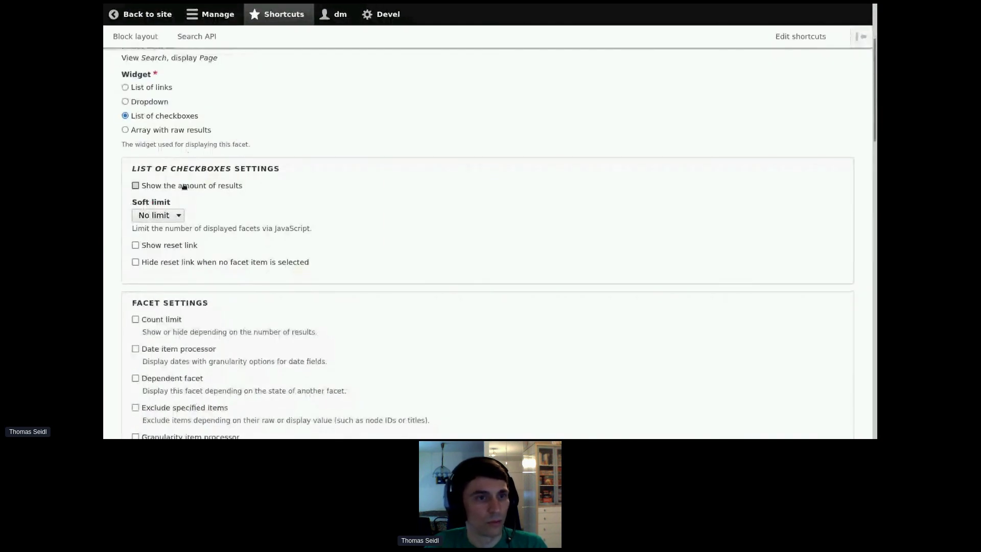
# Enable Transform entity ID to label for the Genre facet and save the facet.
pyautogui.scroll(-2, 261, 147)
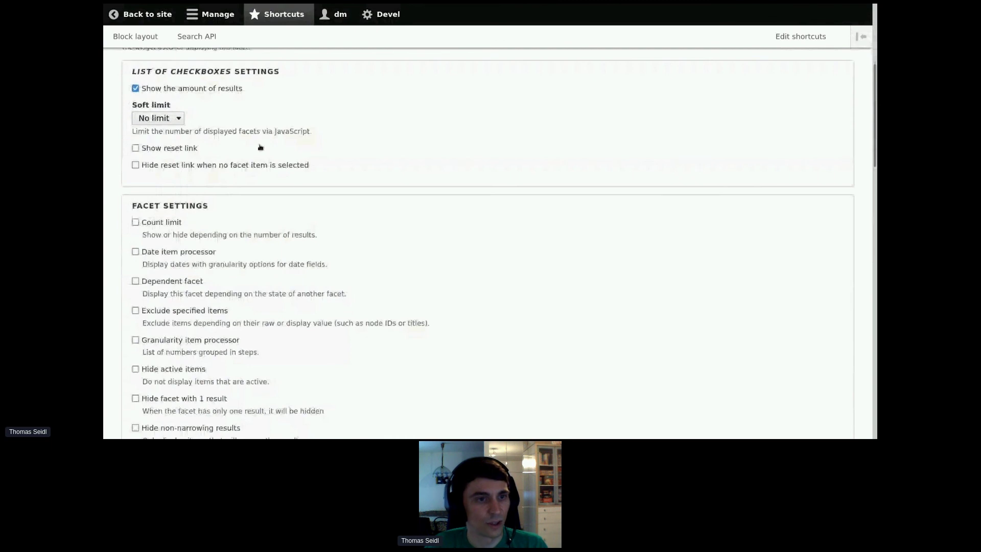
pyautogui.scroll(-2, 261, 147)
pyautogui.scroll(-1, 199, 131)
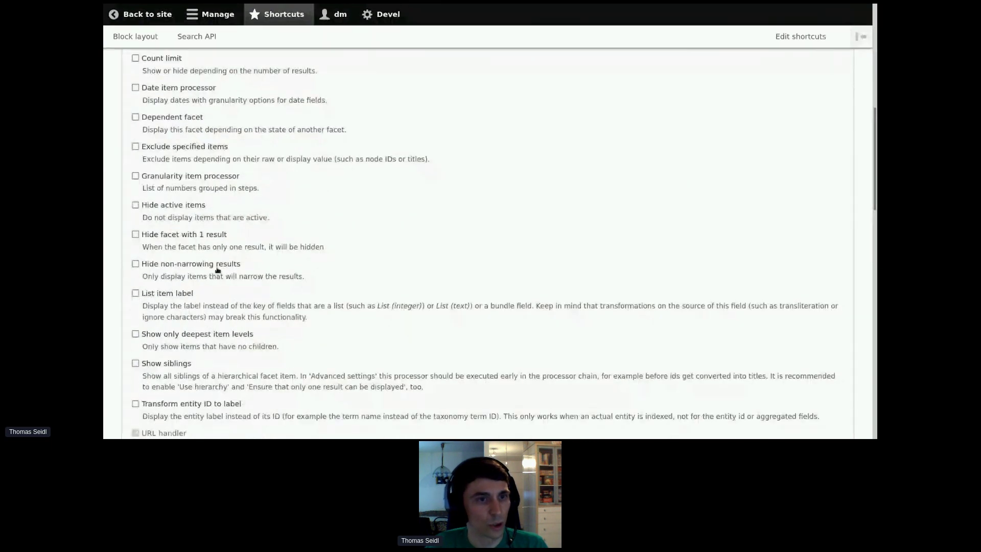
pyautogui.scroll(-1, 218, 270)
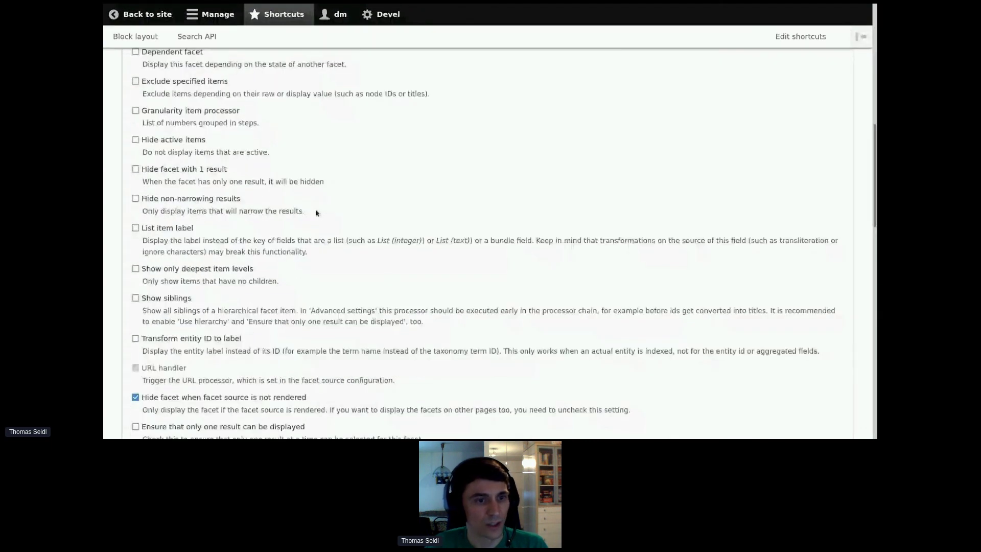
pyautogui.scroll(-1, 302, 209)
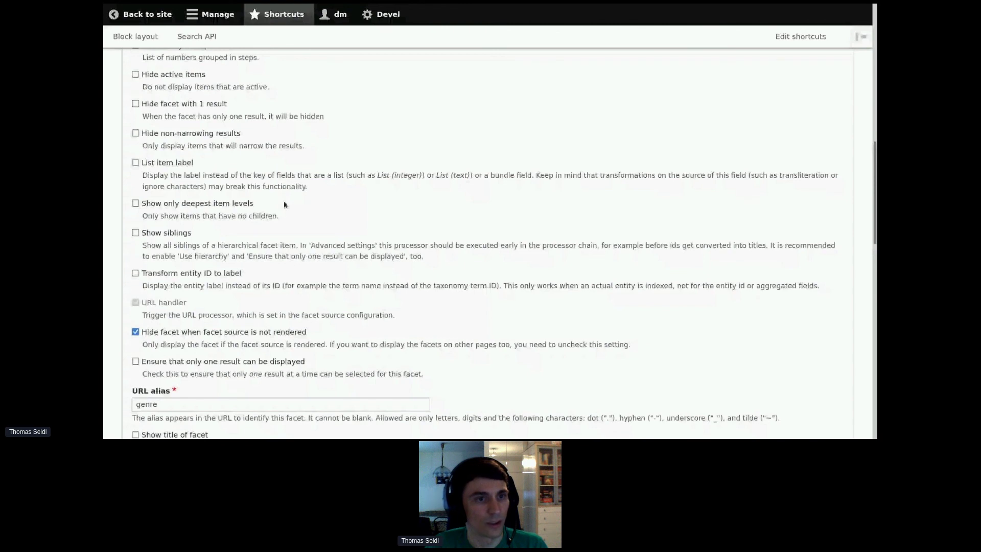
pyautogui.scroll(-1, 148, 209)
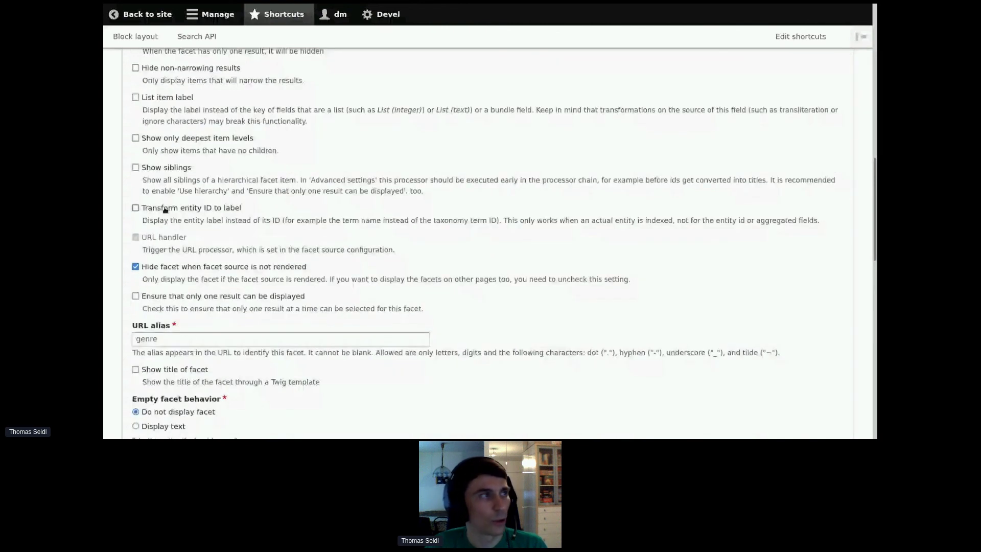
pyautogui.click(165, 209)
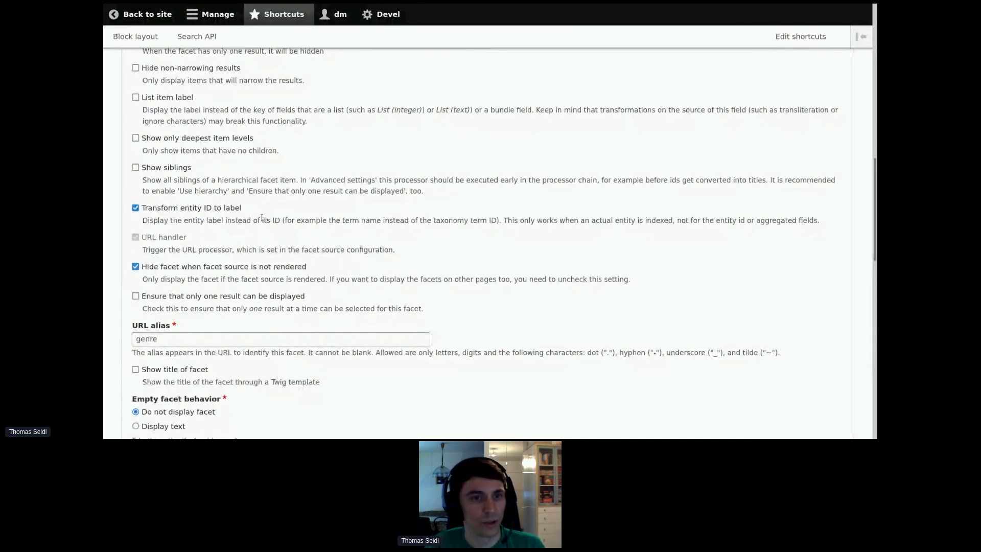
pyautogui.scroll(-5, 196, 237)
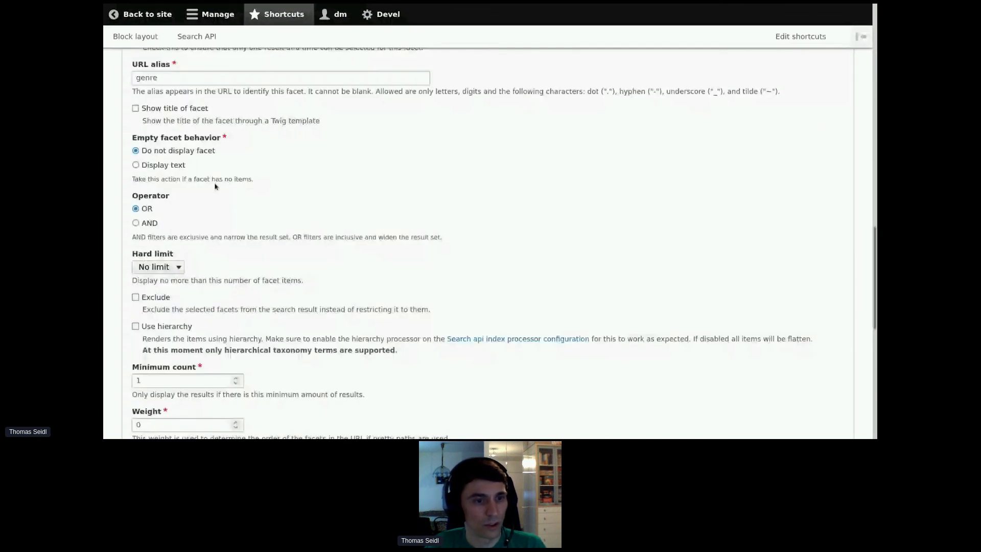
pyautogui.scroll(-10, 215, 187)
pyautogui.click(154, 380)
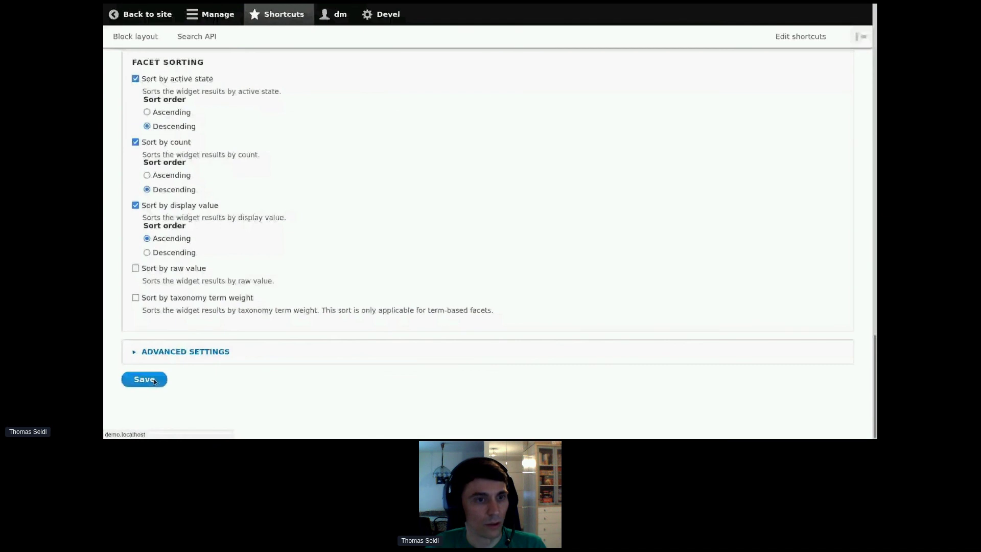
# Place the Genre facet block in the Sidebar first region of the Bartik theme and save the block layout.
pyautogui.click(146, 38)
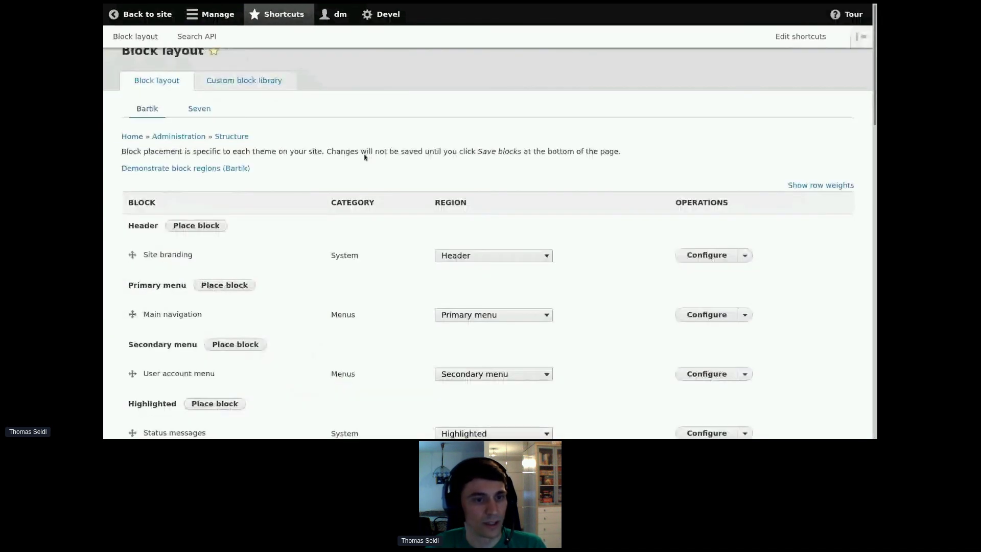
pyautogui.scroll(-10, 364, 157)
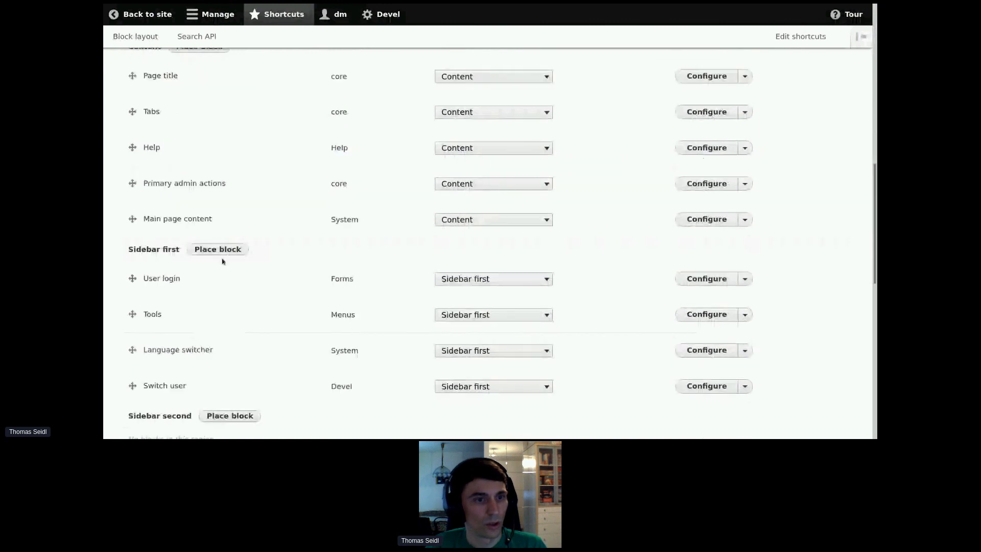
pyautogui.click(220, 251)
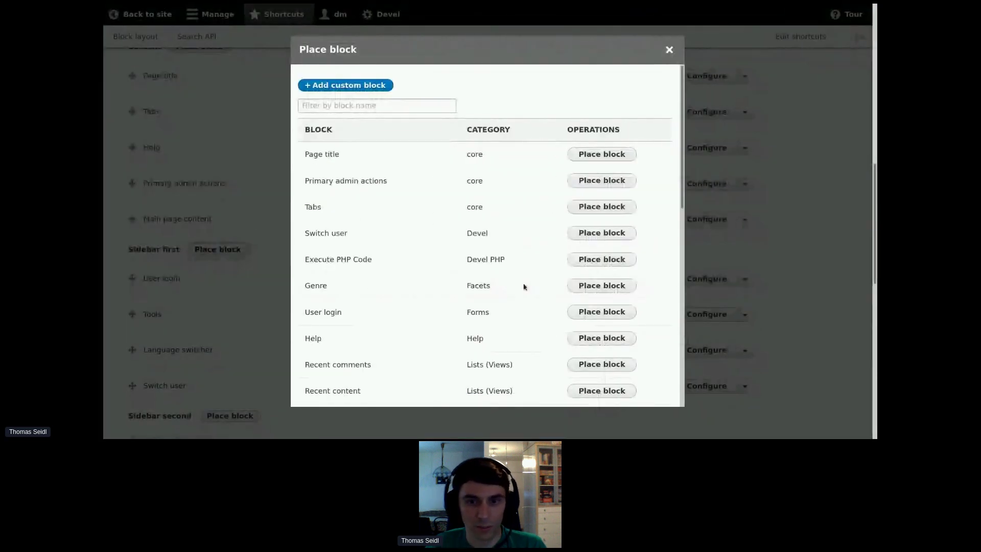
pyautogui.click(599, 285)
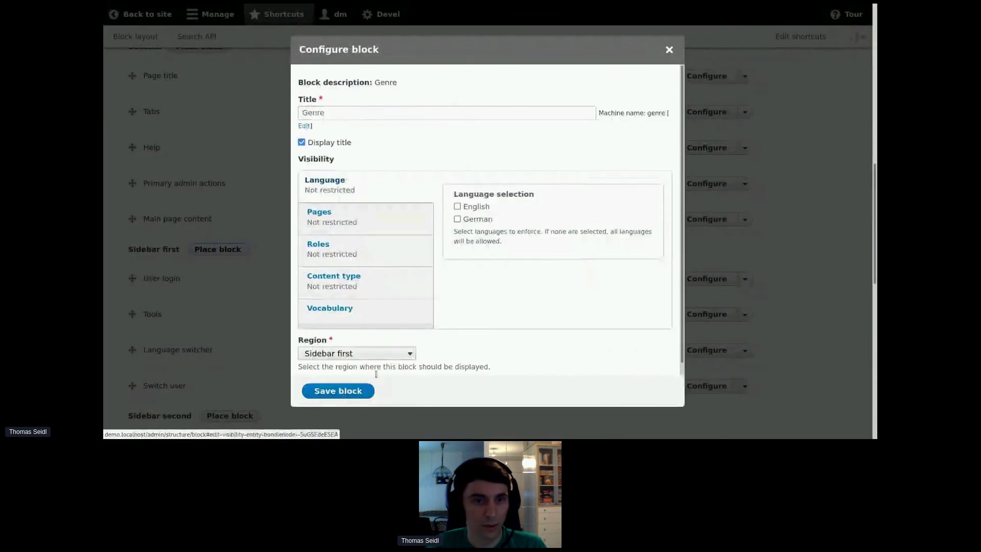
pyautogui.click(338, 391)
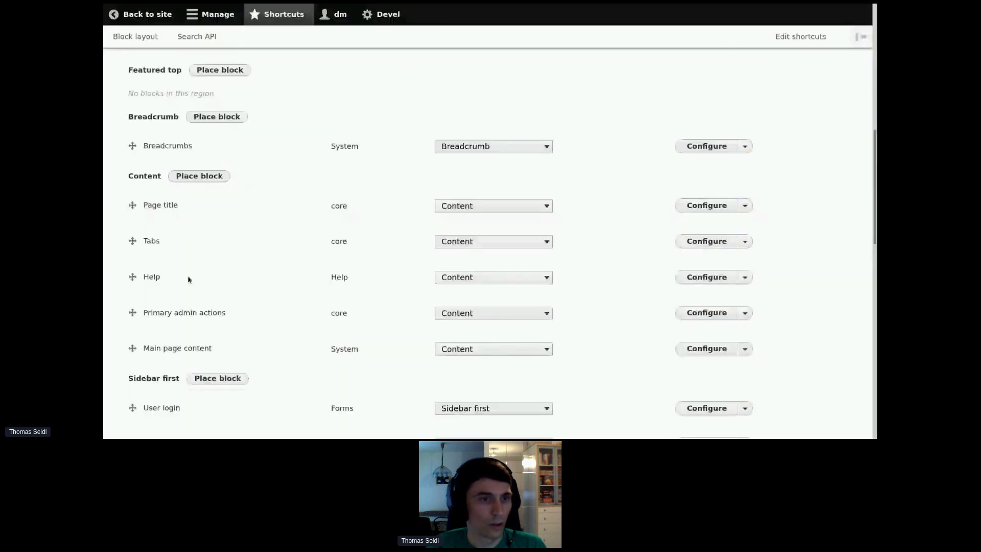
pyautogui.scroll(-7, 249, 276)
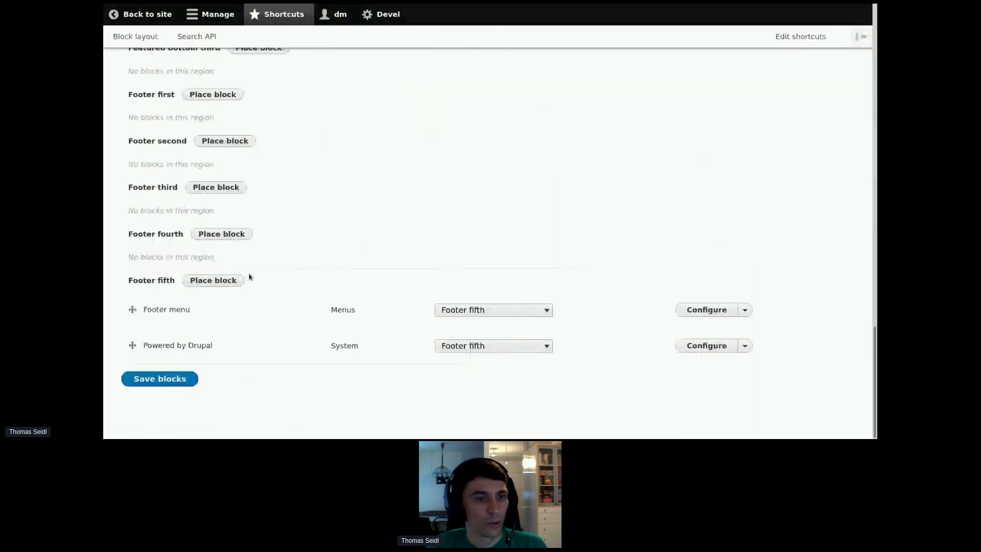
pyautogui.click(175, 379)
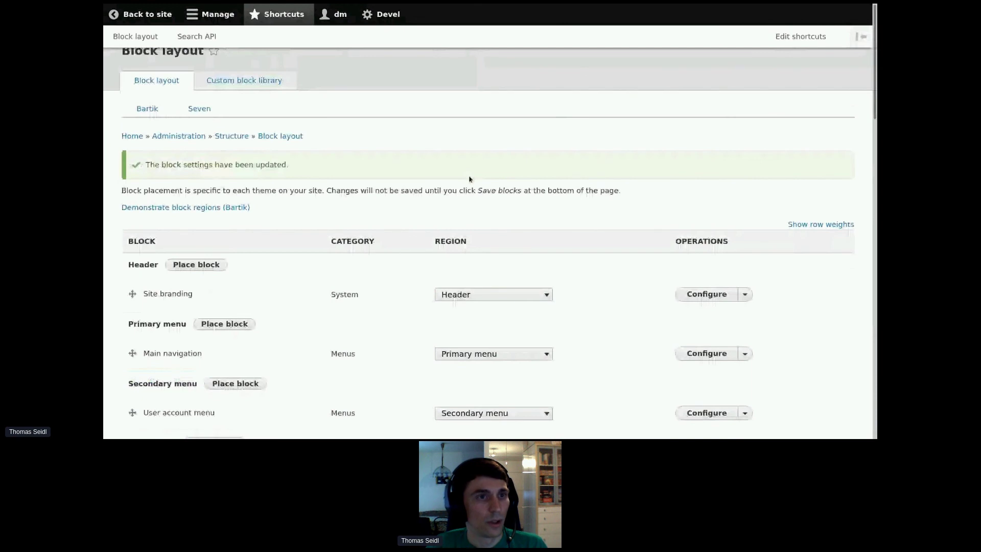
# Search the site for the autocomplete suggestion "joyce populus" and filter the results by the Urban fantasy, Genealogy and Mystery genres.
pyautogui.click(141, 13)
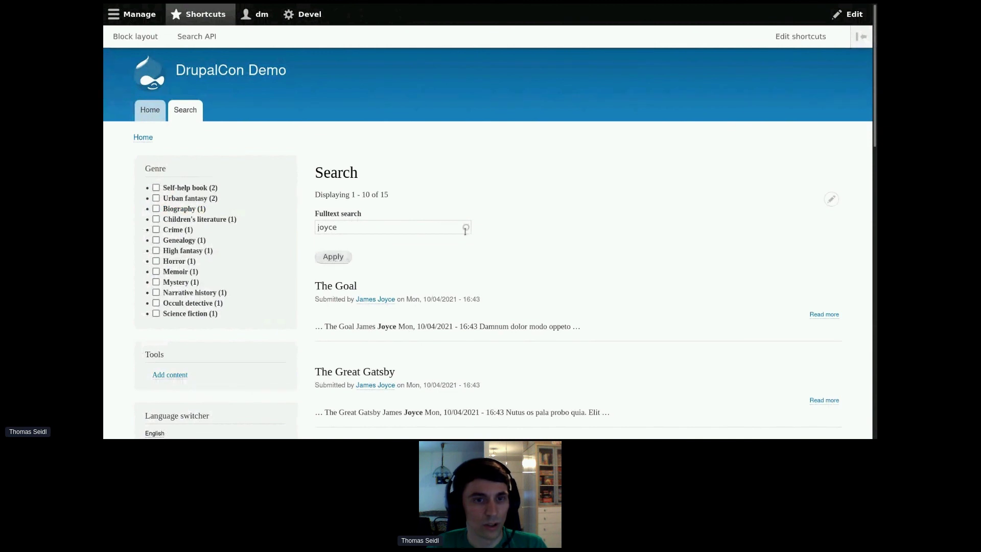
pyautogui.click(388, 226)
pyautogui.write('pop')
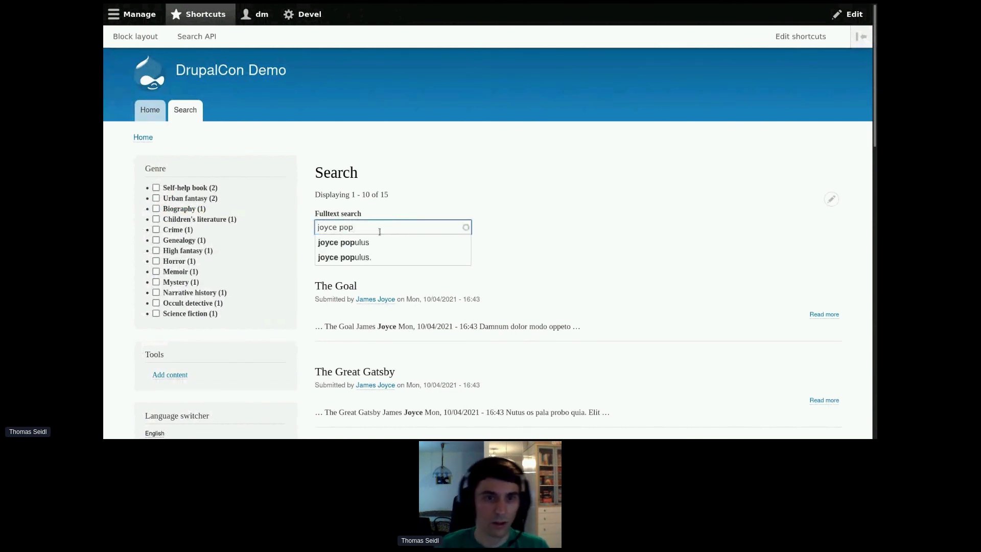
pyautogui.click(368, 243)
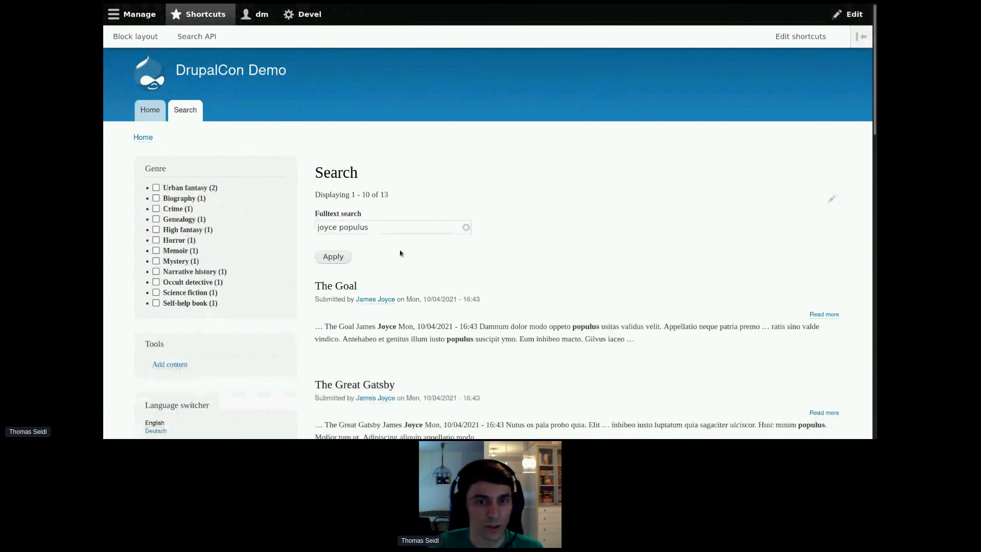
pyautogui.click(179, 189)
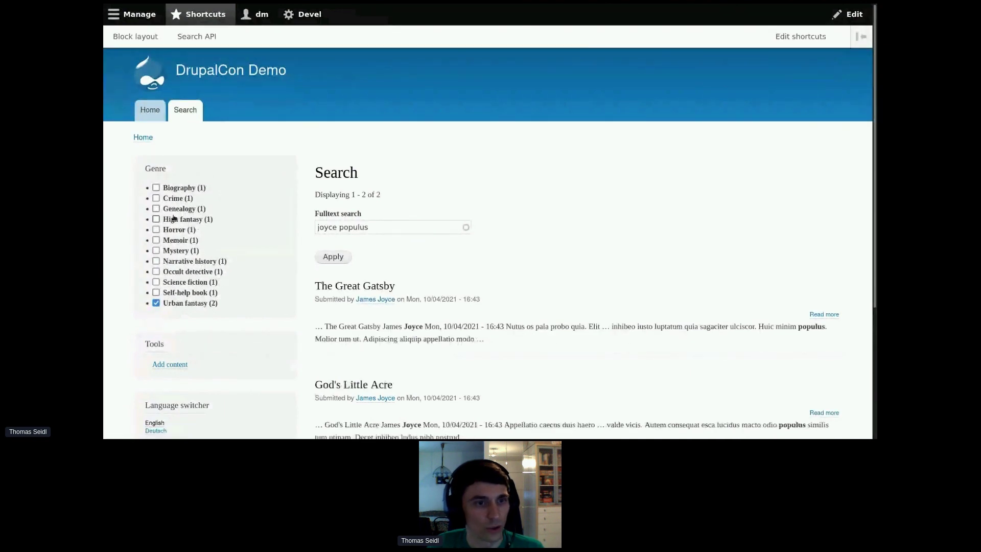
pyautogui.click(156, 208)
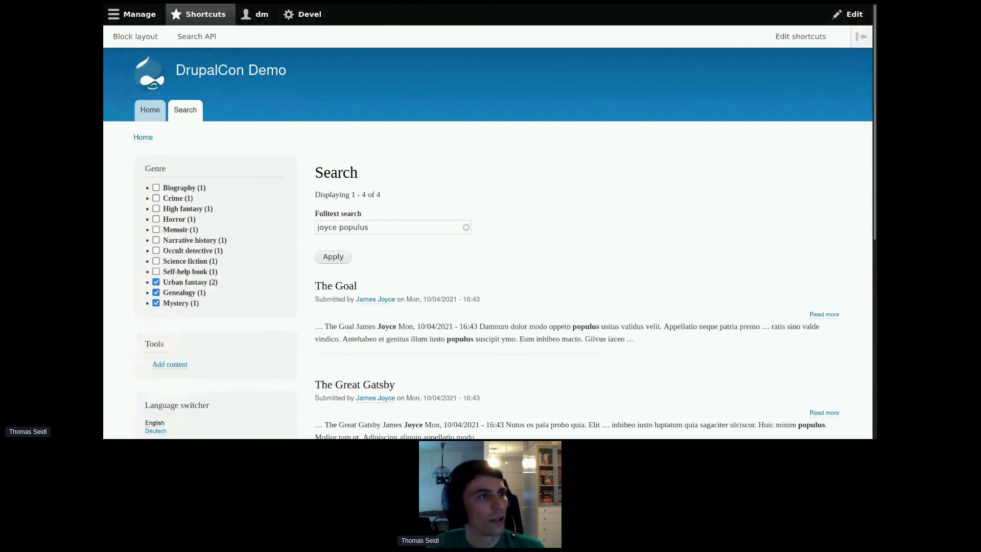
# Start a new facet for the view Search, display Page, review the fields available for it, and return to the site without saving.
pyautogui.click(200, 35)
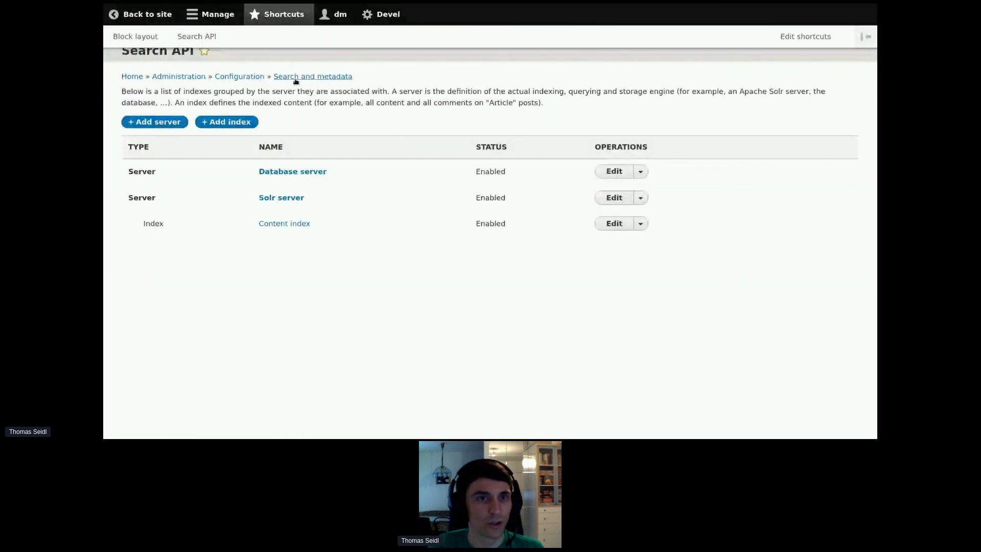
pyautogui.click(295, 79)
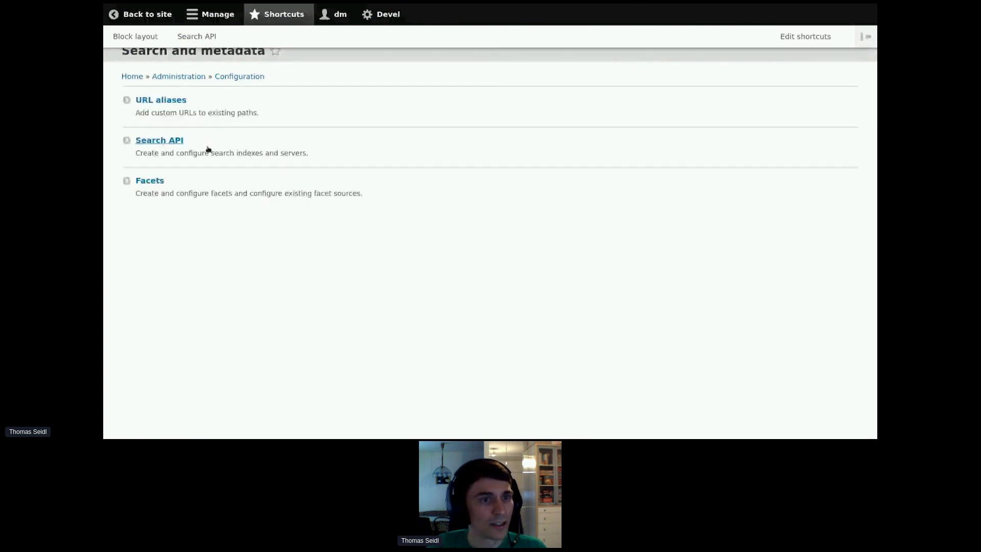
pyautogui.click(150, 181)
pyautogui.click(151, 127)
pyautogui.click(197, 109)
pyautogui.click(195, 136)
pyautogui.click(170, 153)
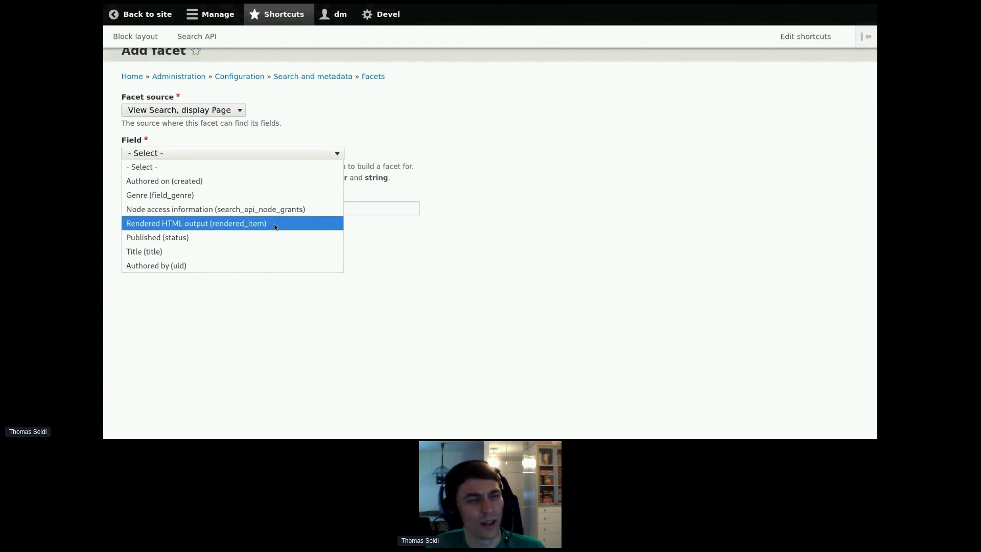
pyautogui.click(458, 121)
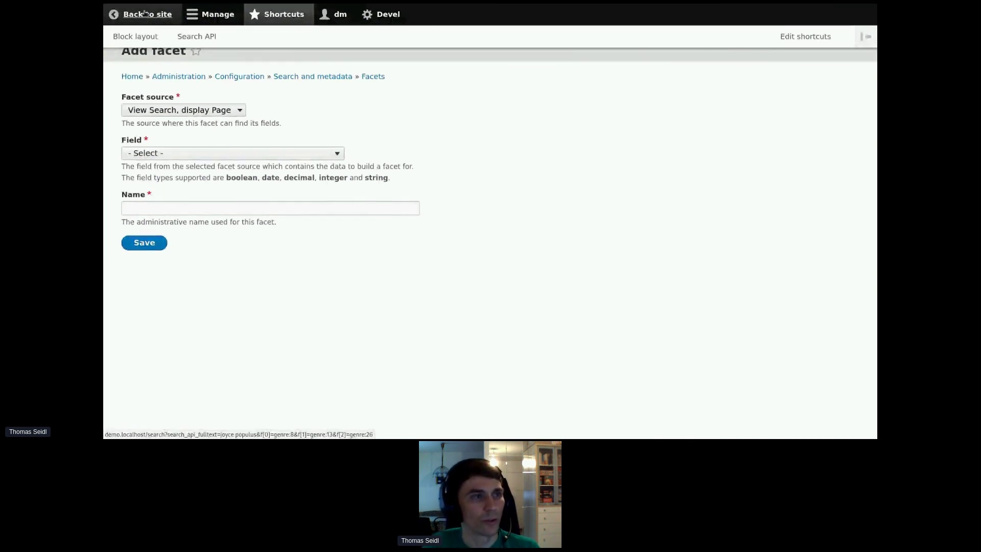
pyautogui.click(145, 14)
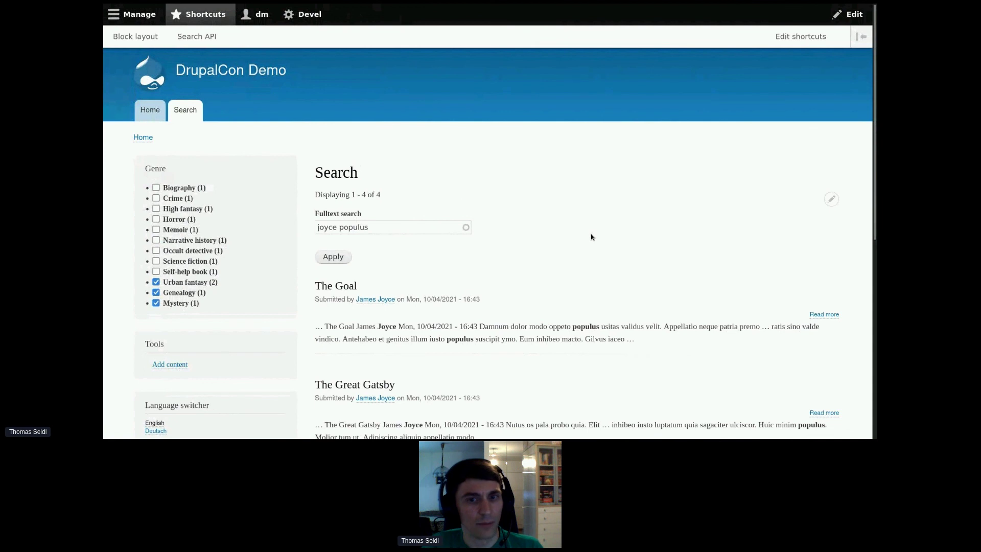
# Open the Content index's field management and add an Aggregated field to the index.
pyautogui.click(198, 37)
pyautogui.click(640, 223)
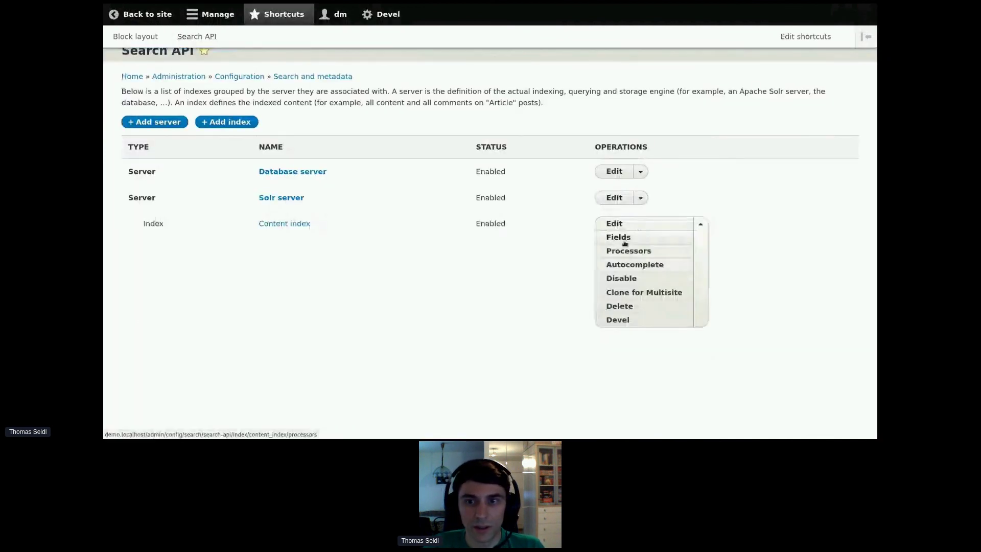
pyautogui.click(619, 237)
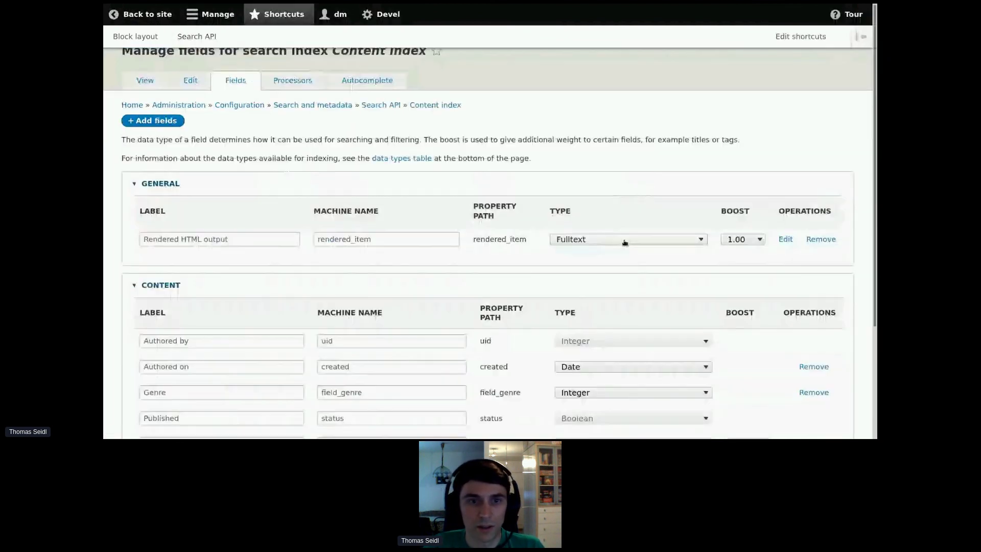
pyautogui.click(156, 122)
pyautogui.click(476, 102)
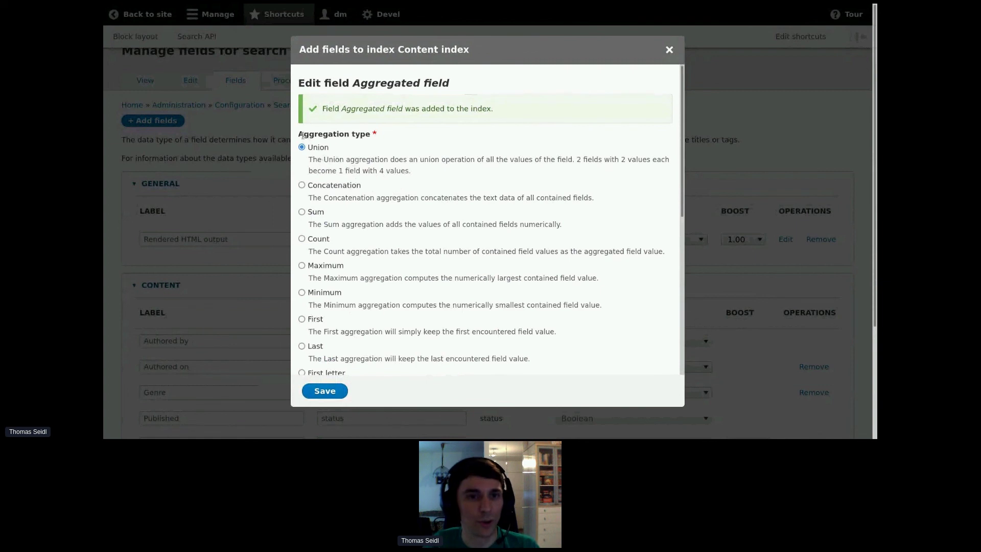
# Configure the aggregated field as a Union of Content » Authored on and Content » Changed and save it.
pyautogui.click(326, 393)
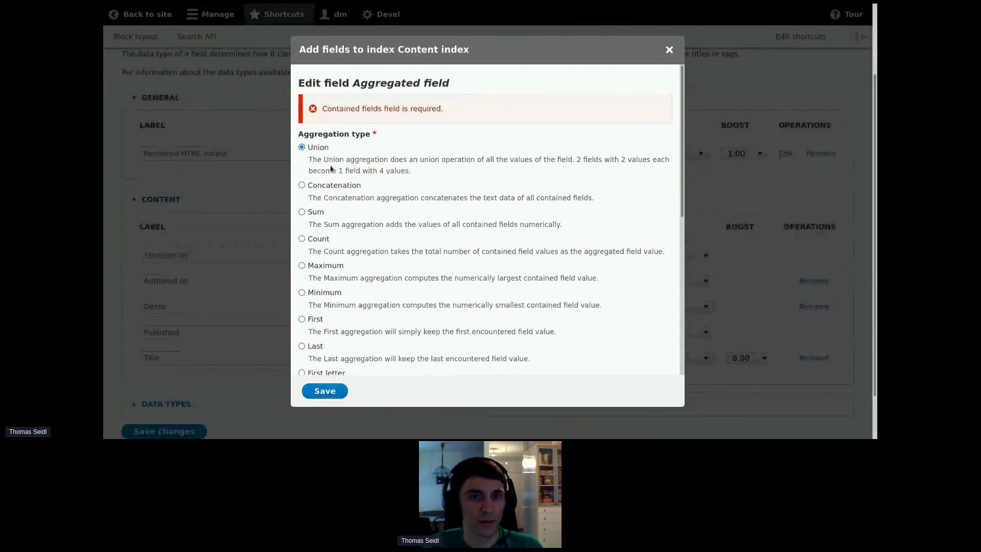
pyautogui.scroll(-2, 378, 208)
pyautogui.scroll(-4, 378, 208)
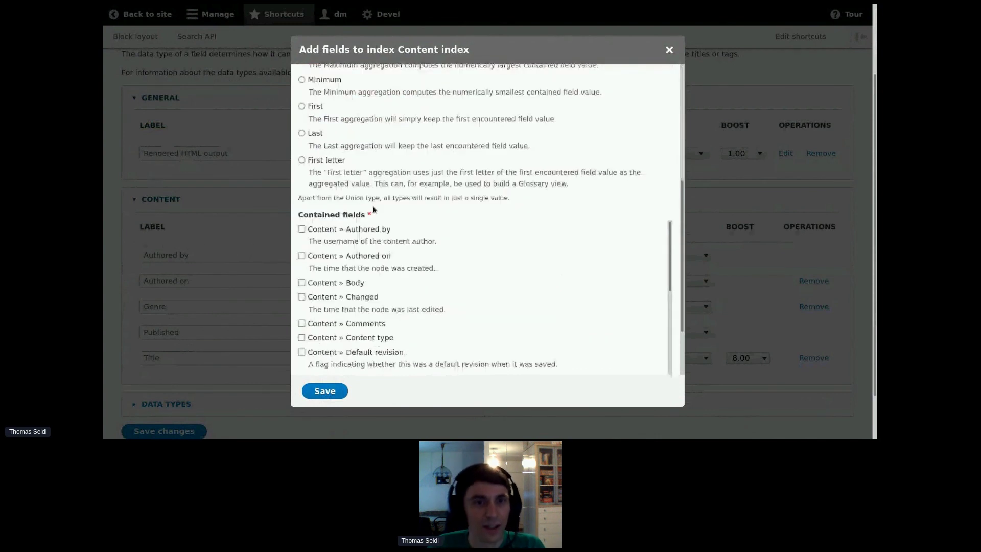
pyautogui.scroll(-1, 373, 209)
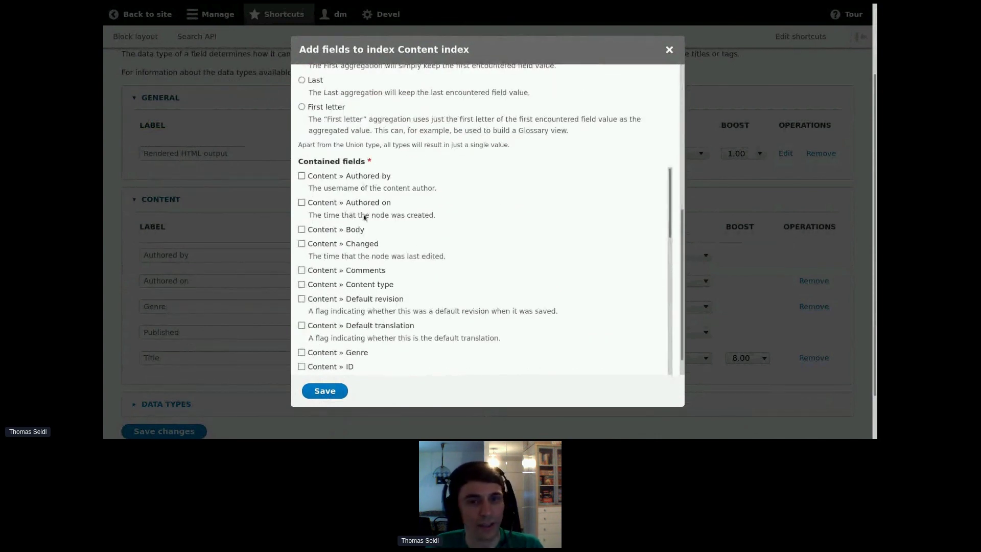
pyautogui.scroll(-1, 361, 251)
pyautogui.scroll(-2, 361, 251)
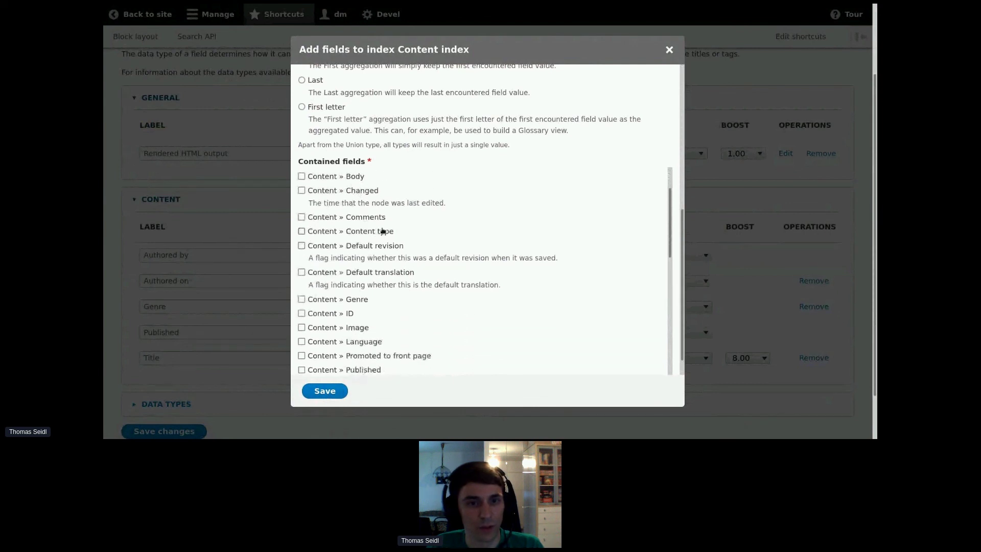
pyautogui.scroll(3, 368, 235)
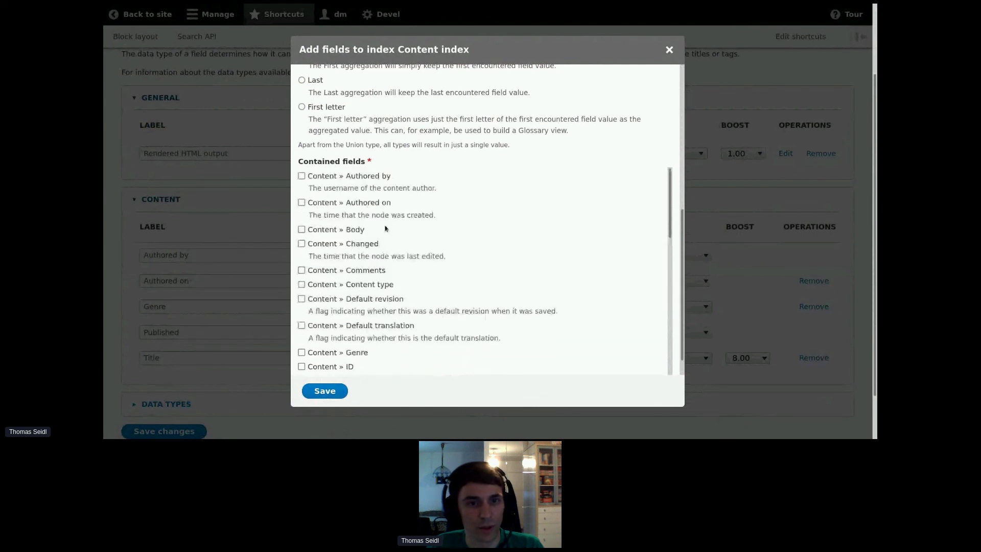
pyautogui.click(360, 206)
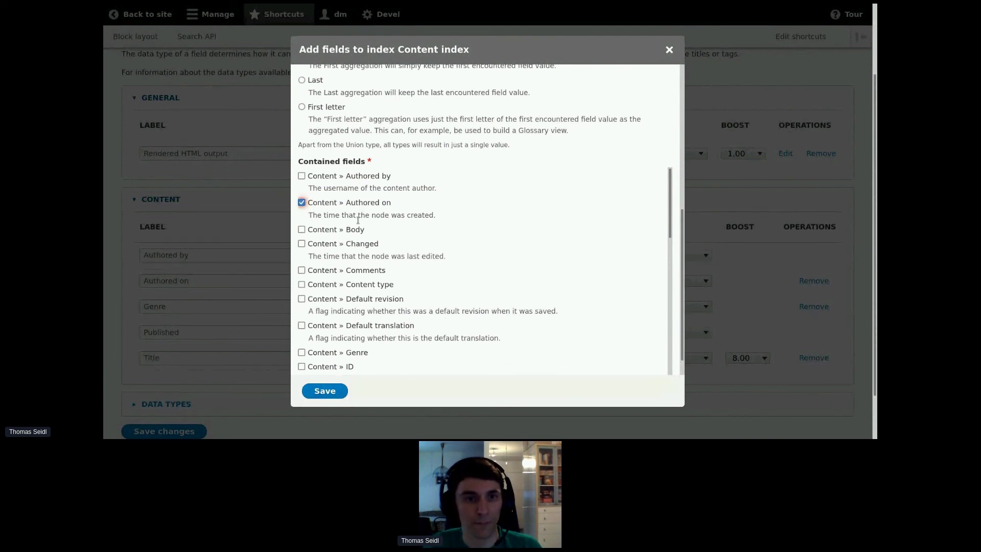
pyautogui.click(363, 245)
pyautogui.click(325, 392)
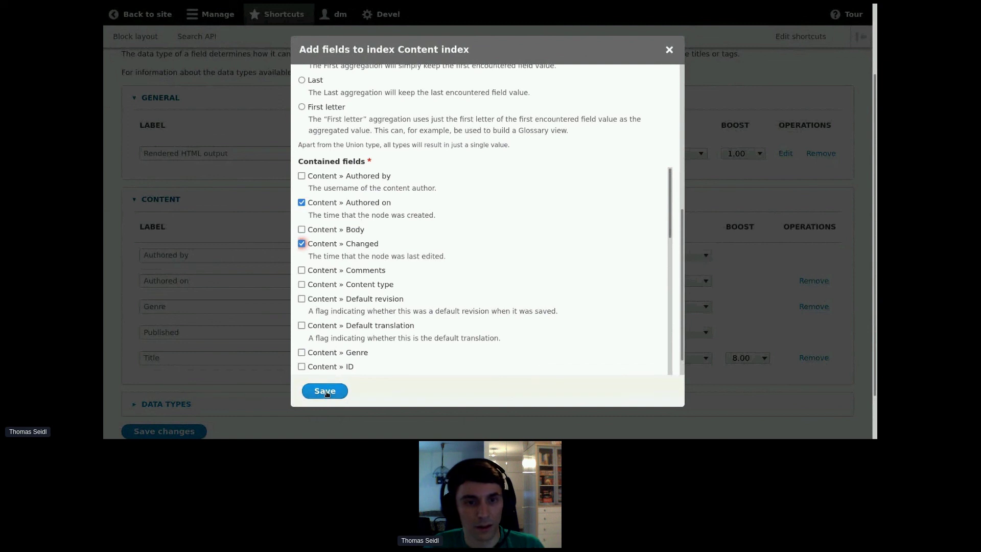
pyautogui.click(325, 391)
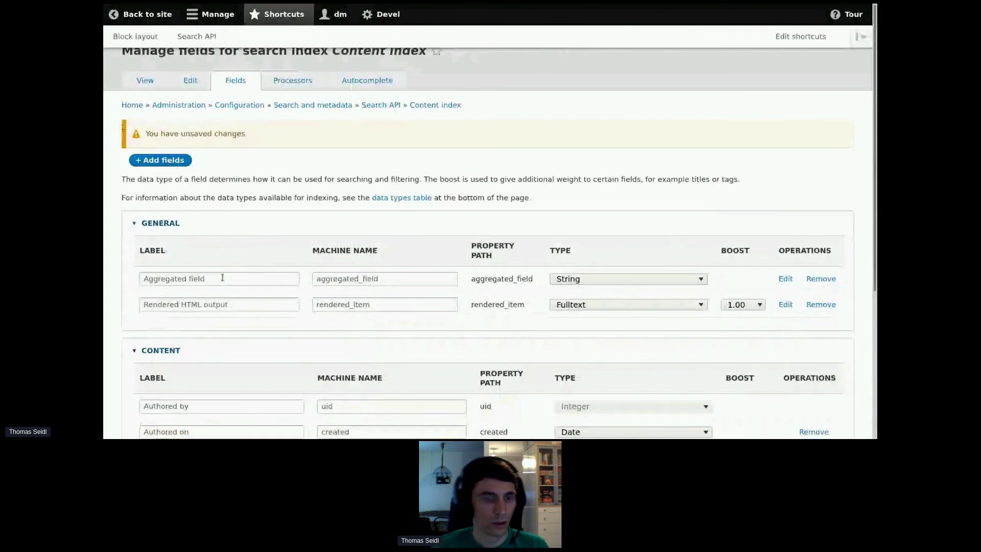
# Label the aggregated field "General date field" and save the Content index's field changes.
pyautogui.tripleClick(224, 282)
pyautogui.write('Common')
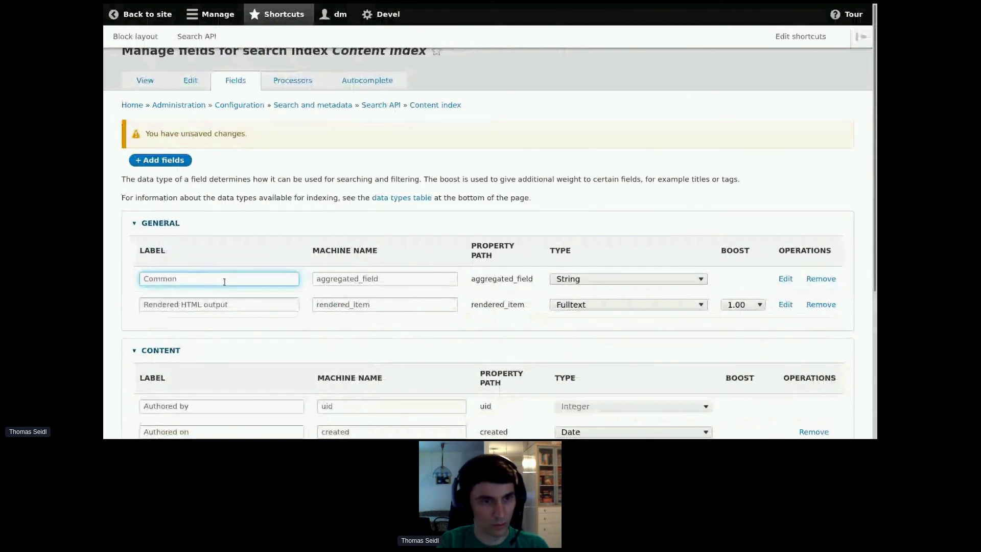
pyautogui.hotkey('ctrl', 'a')
pyautogui.write('Gene')
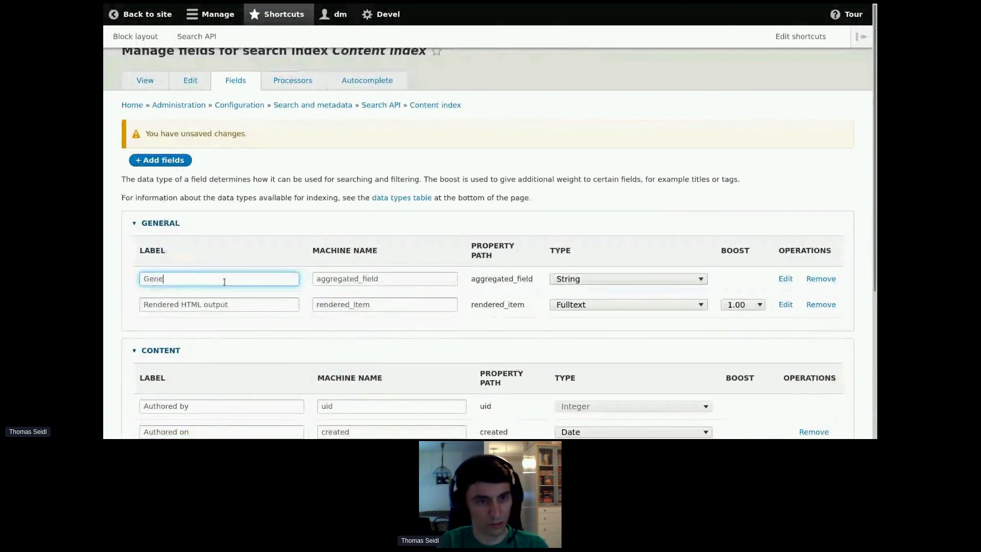
pyautogui.write('ral date field')
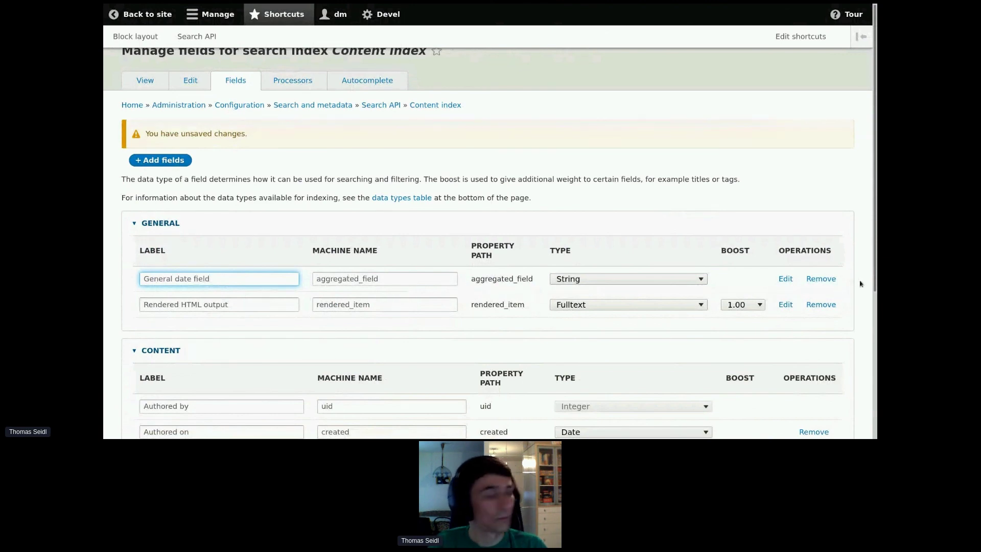
pyautogui.scroll(-1, 467, 250)
pyautogui.scroll(-5, 467, 260)
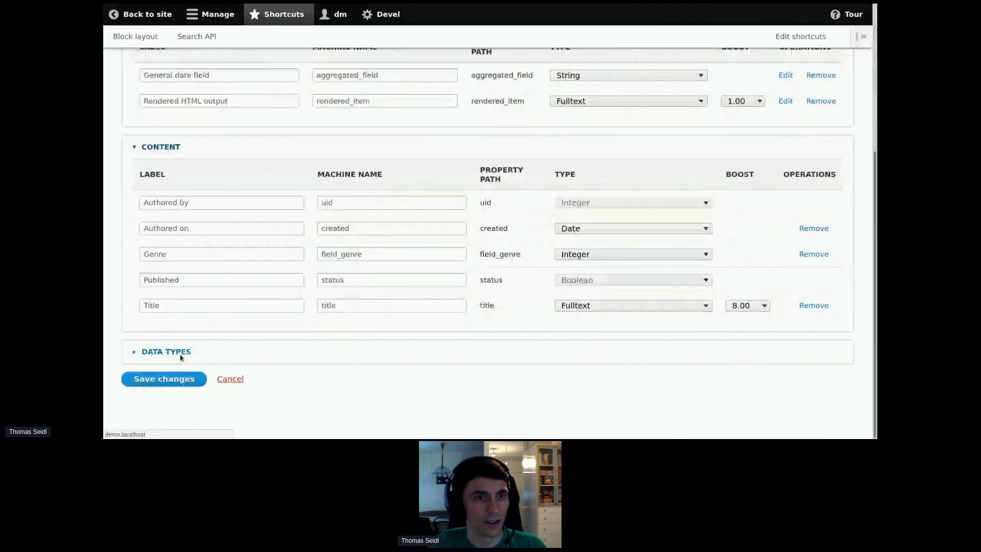
pyautogui.click(165, 378)
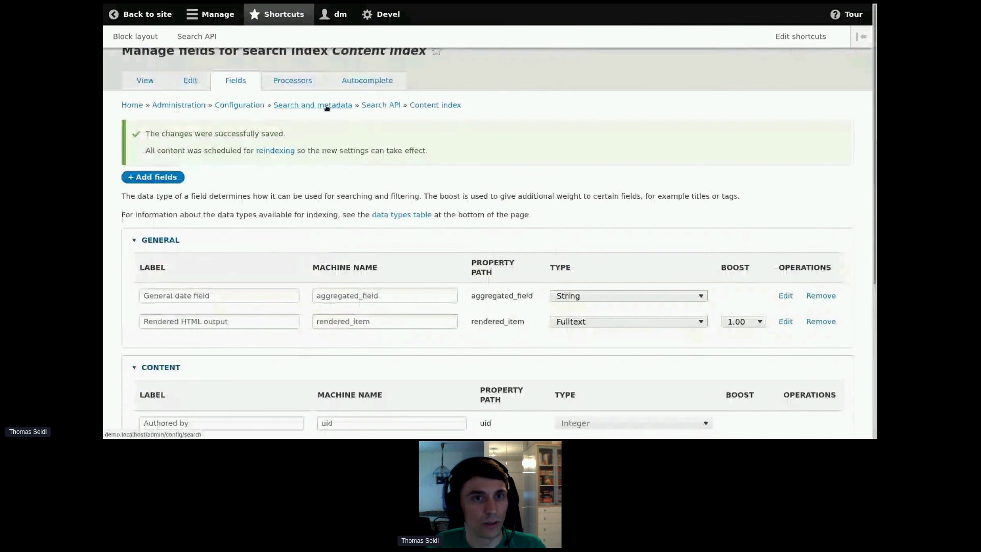
# Edit the Search view and select General date field as a new sort criterion, then cancel without adding it.
pyautogui.click(139, 14)
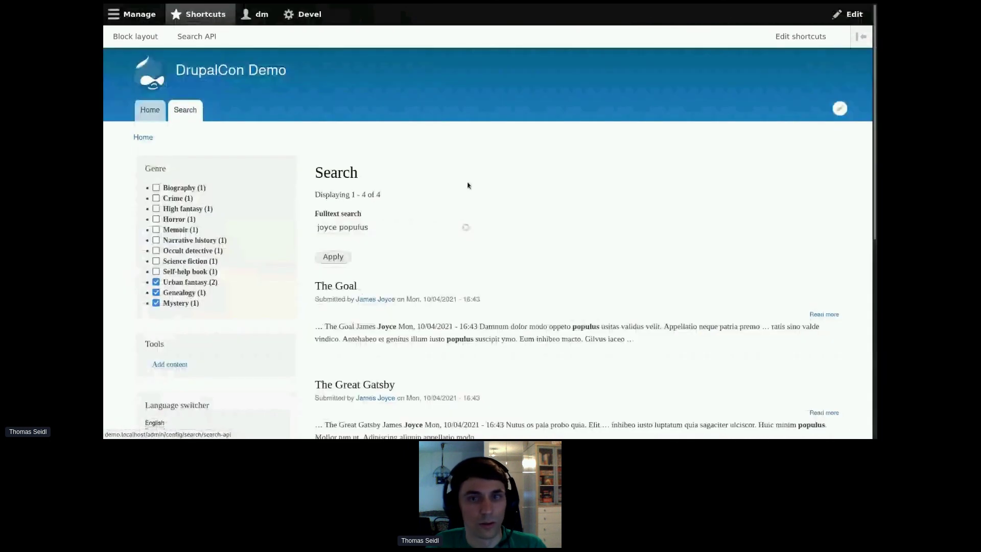
pyautogui.click(831, 175)
pyautogui.click(828, 199)
pyautogui.click(816, 215)
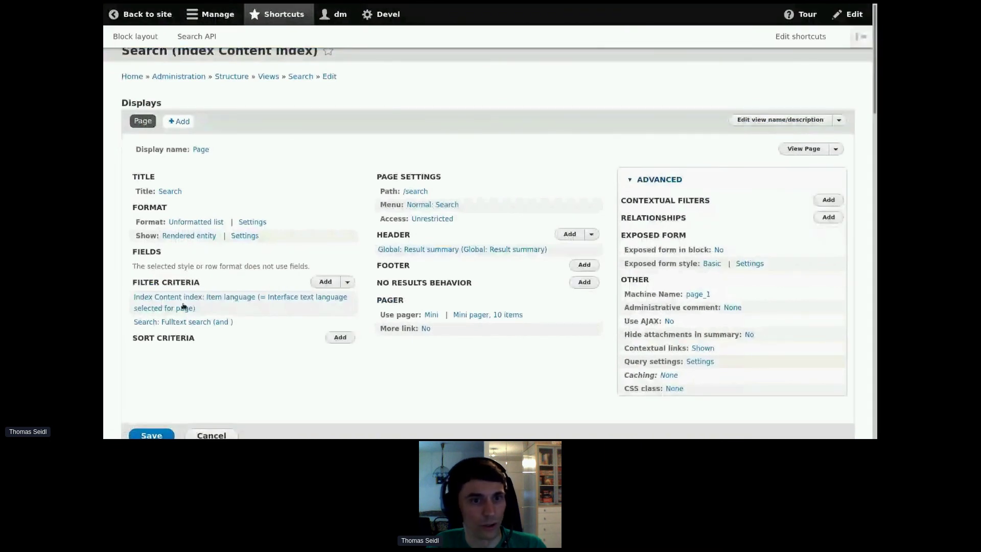
pyautogui.click(340, 337)
pyautogui.scroll(-1, 286, 285)
pyautogui.click(299, 309)
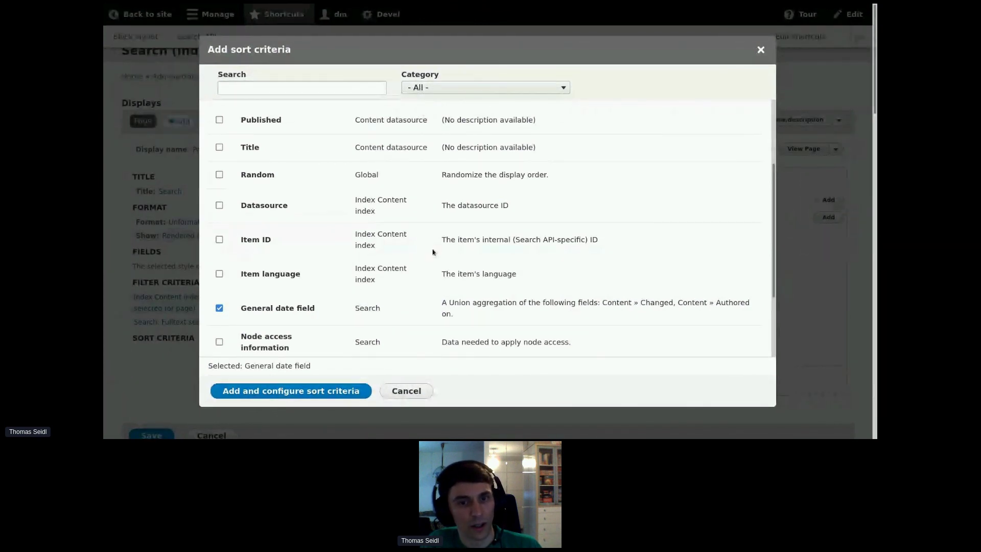
pyautogui.click(761, 50)
# Open General date field's settings in the Content index, try the First and Last aggregation types, and close without saving.
pyautogui.click(197, 36)
pyautogui.click(640, 223)
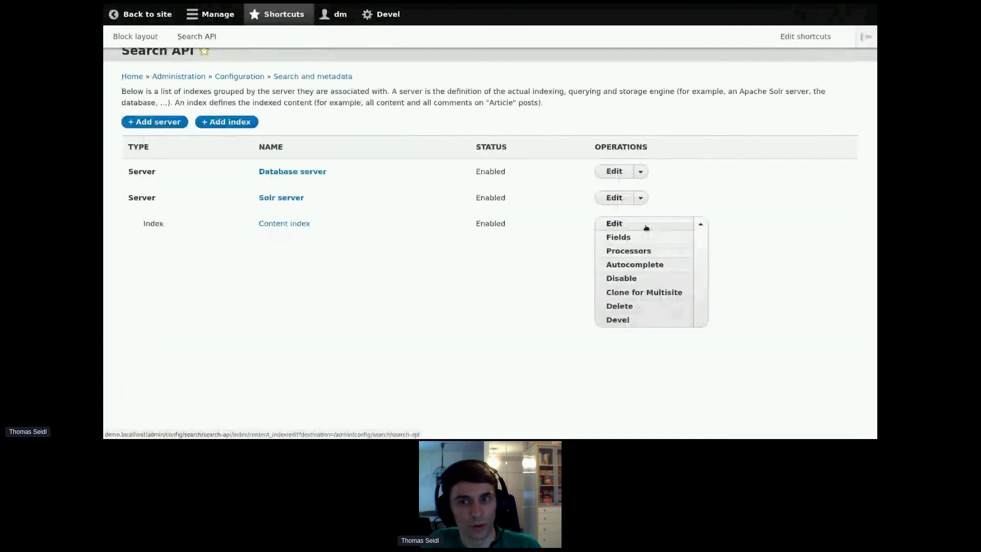
pyautogui.click(618, 238)
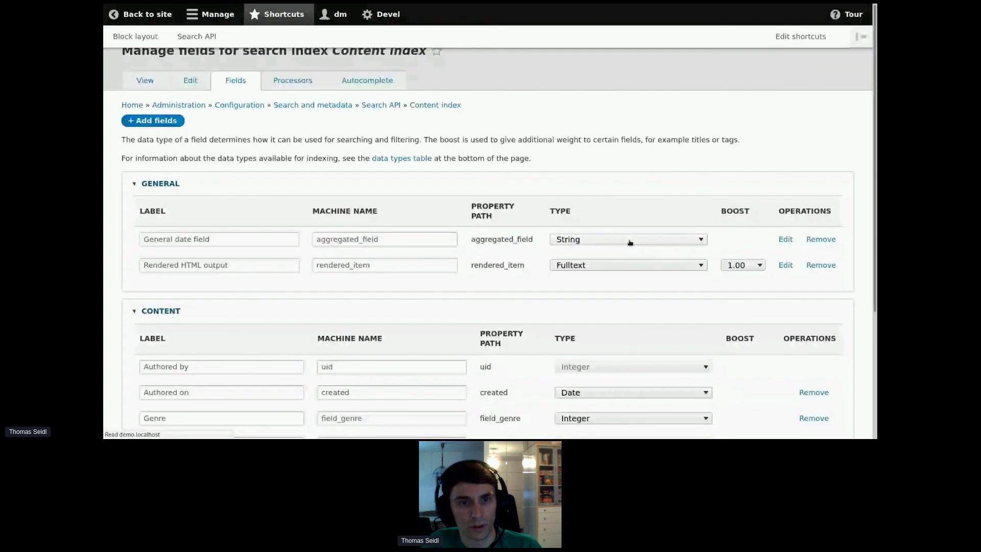
pyautogui.click(787, 240)
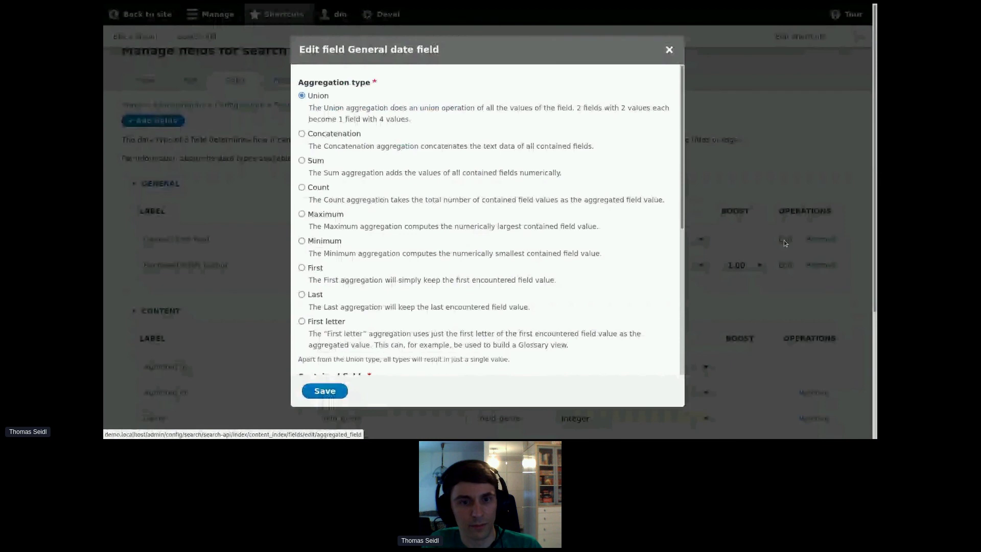
pyautogui.click(314, 268)
pyautogui.click(316, 294)
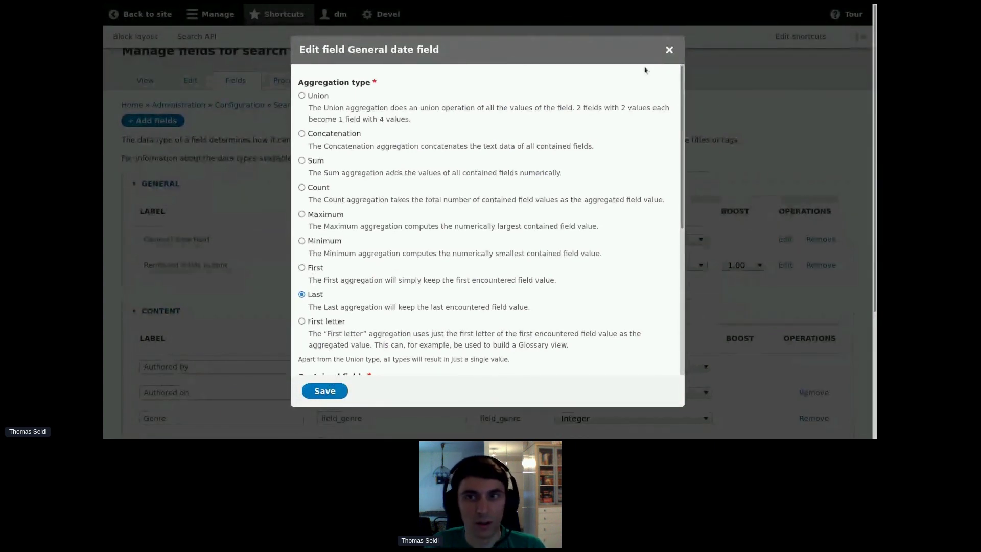
pyautogui.click(670, 50)
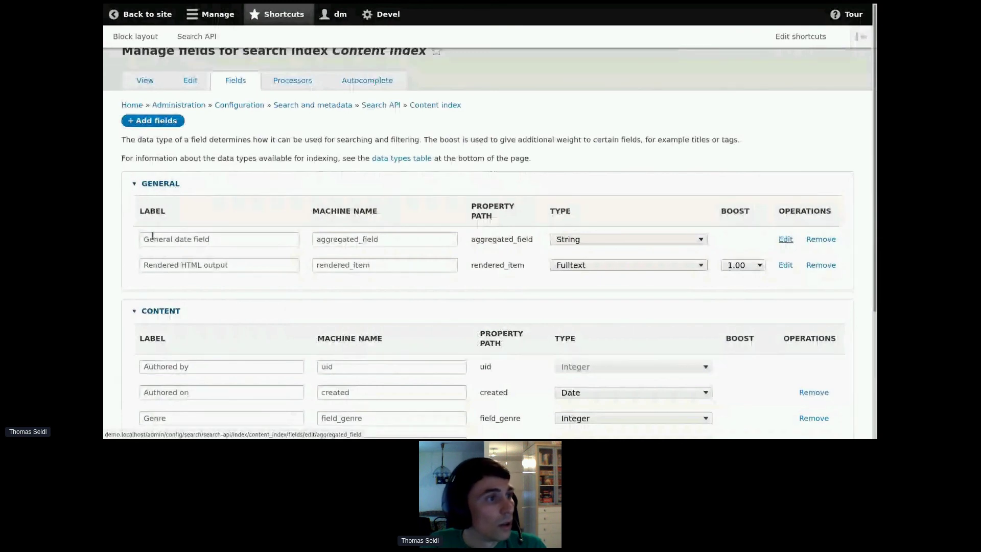